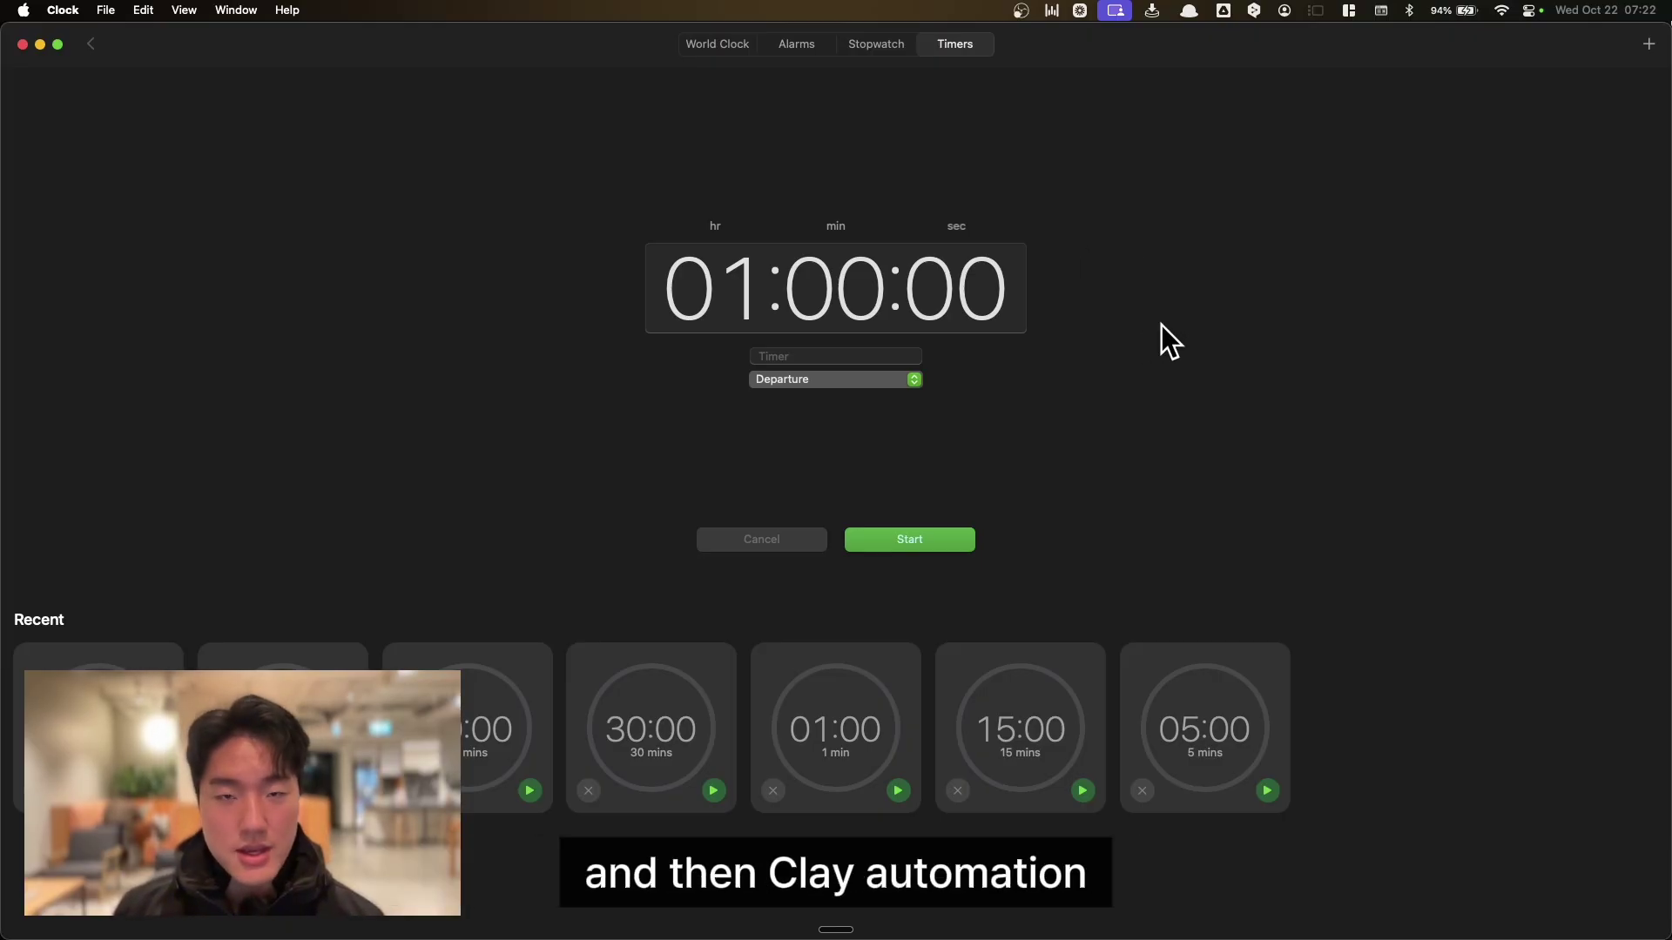
# Start the 01:00:00 countdown in Clock's Timers tab
pyautogui.click(964, 546)
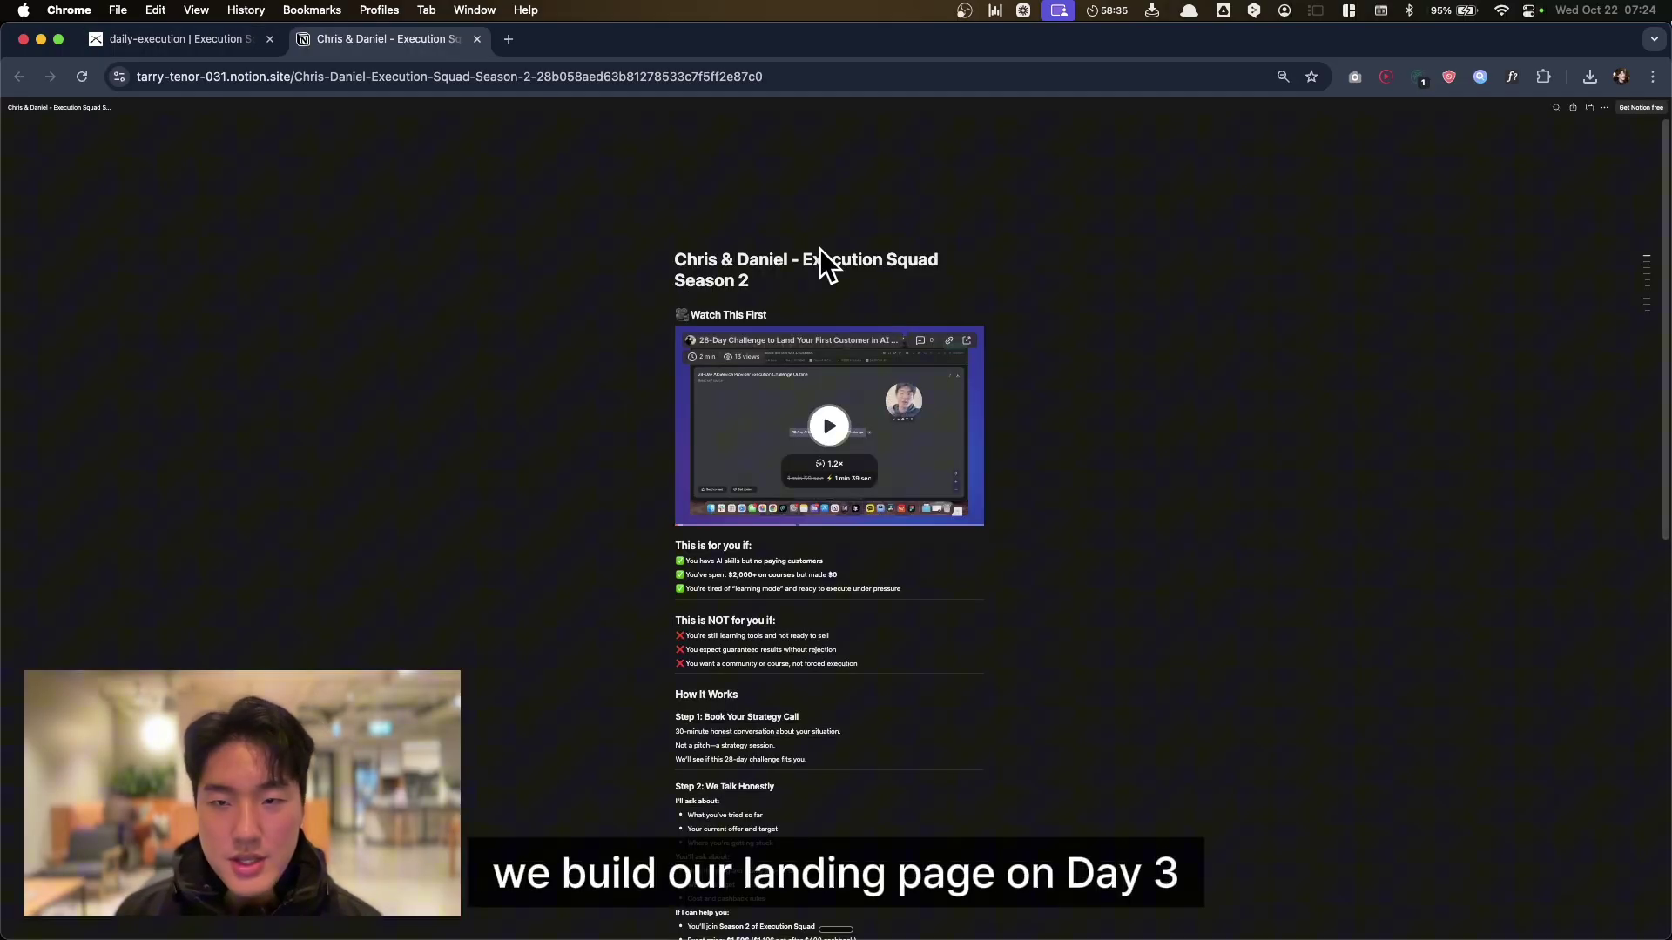
# Close the Notion landing page tab and the open Day 2 post in daily-execution
pyautogui.press('super+equal')
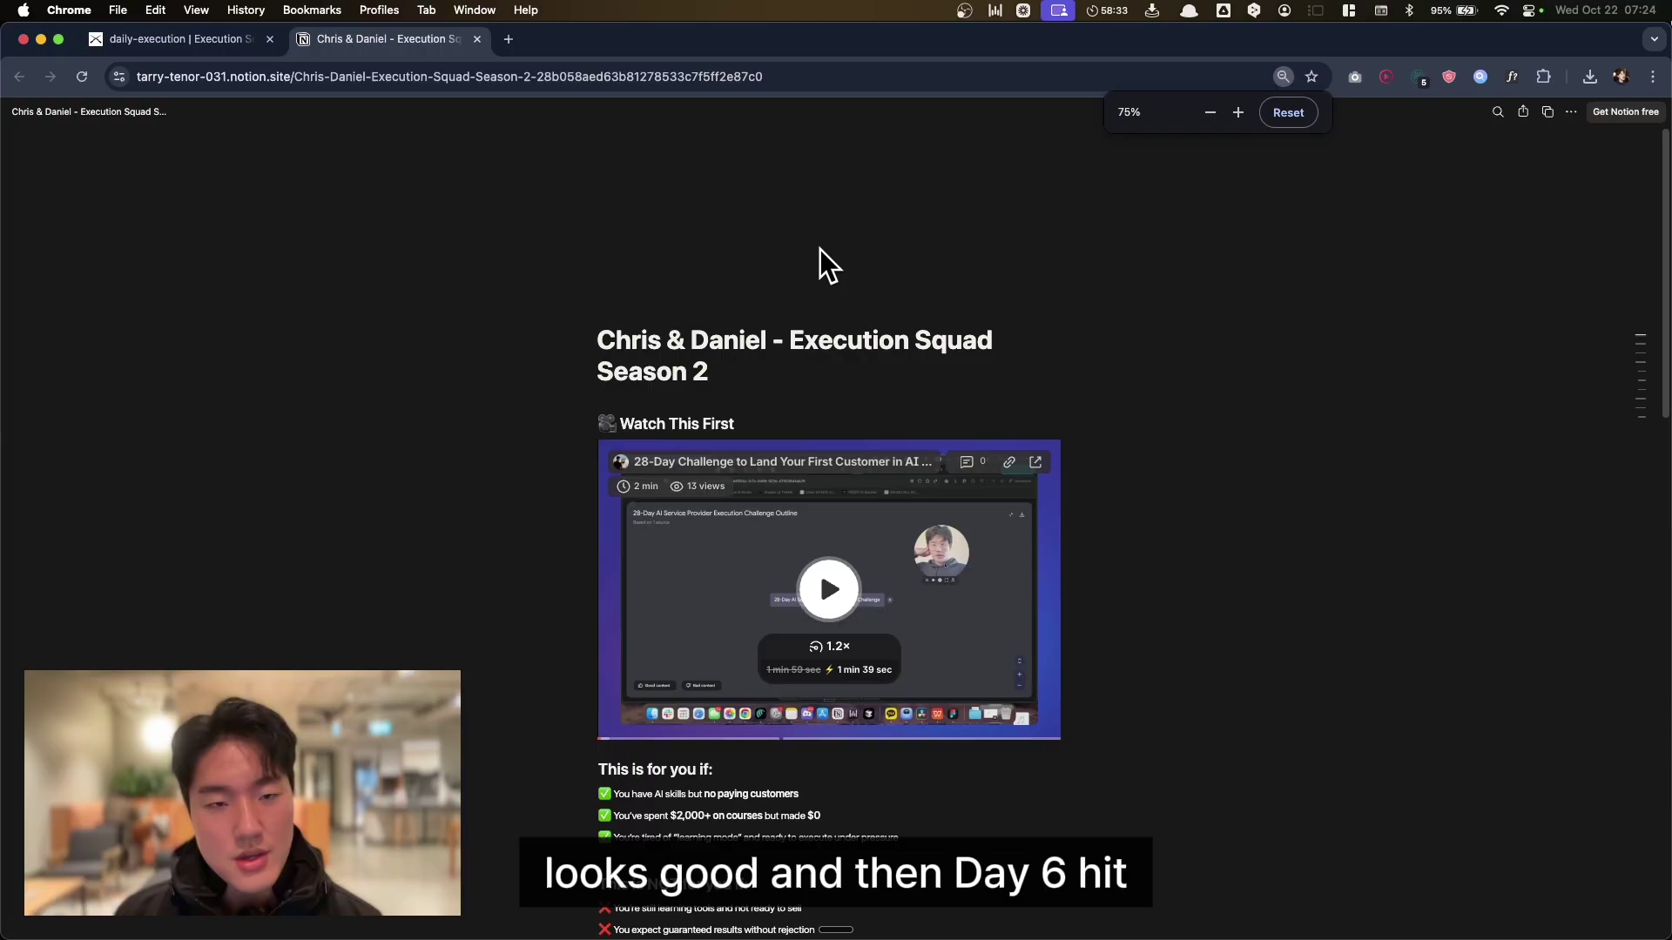
pyautogui.press('super+w')
pyautogui.click(1277, 316)
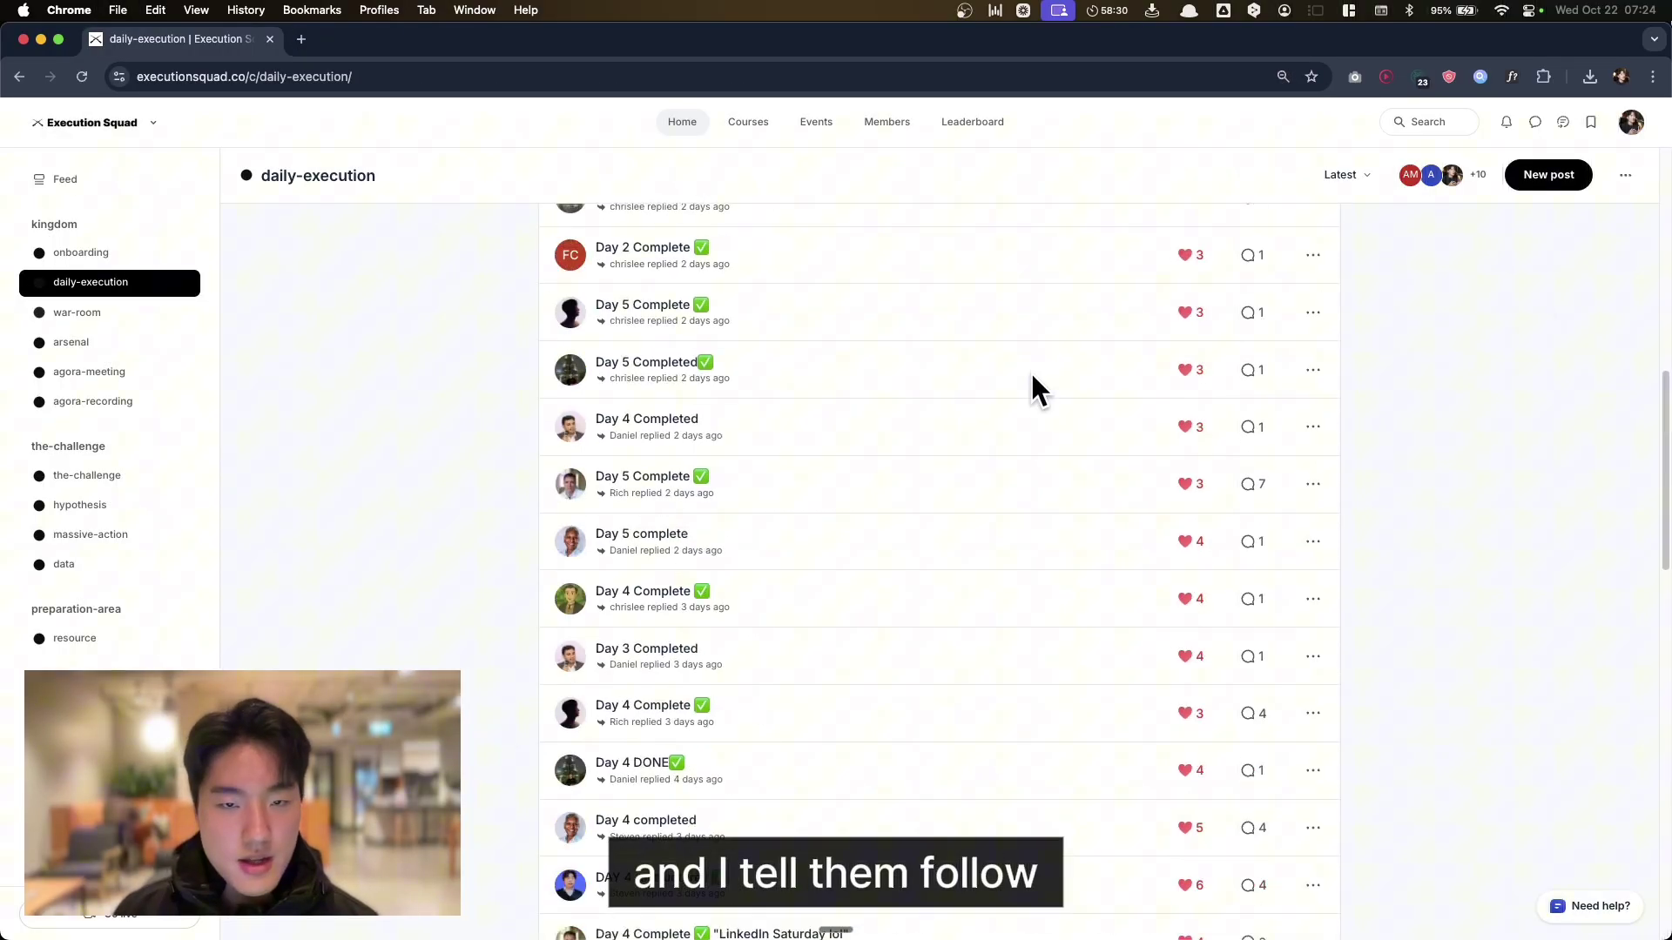
pyautogui.scroll(10, 1029, 369)
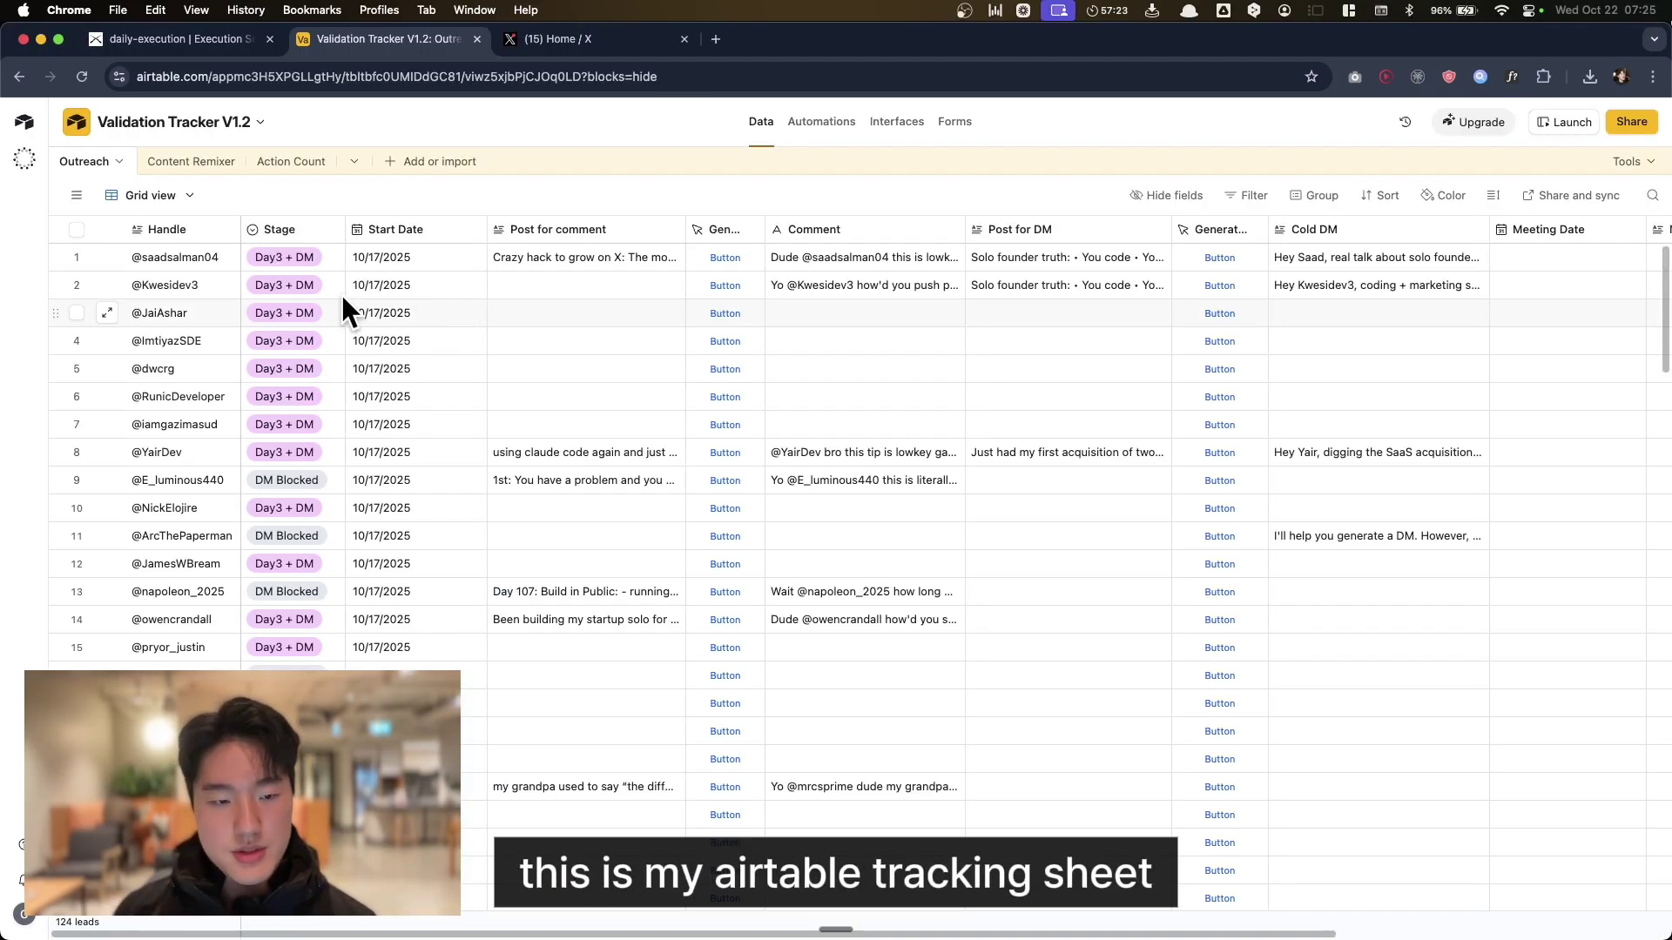
pyautogui.click(169, 231)
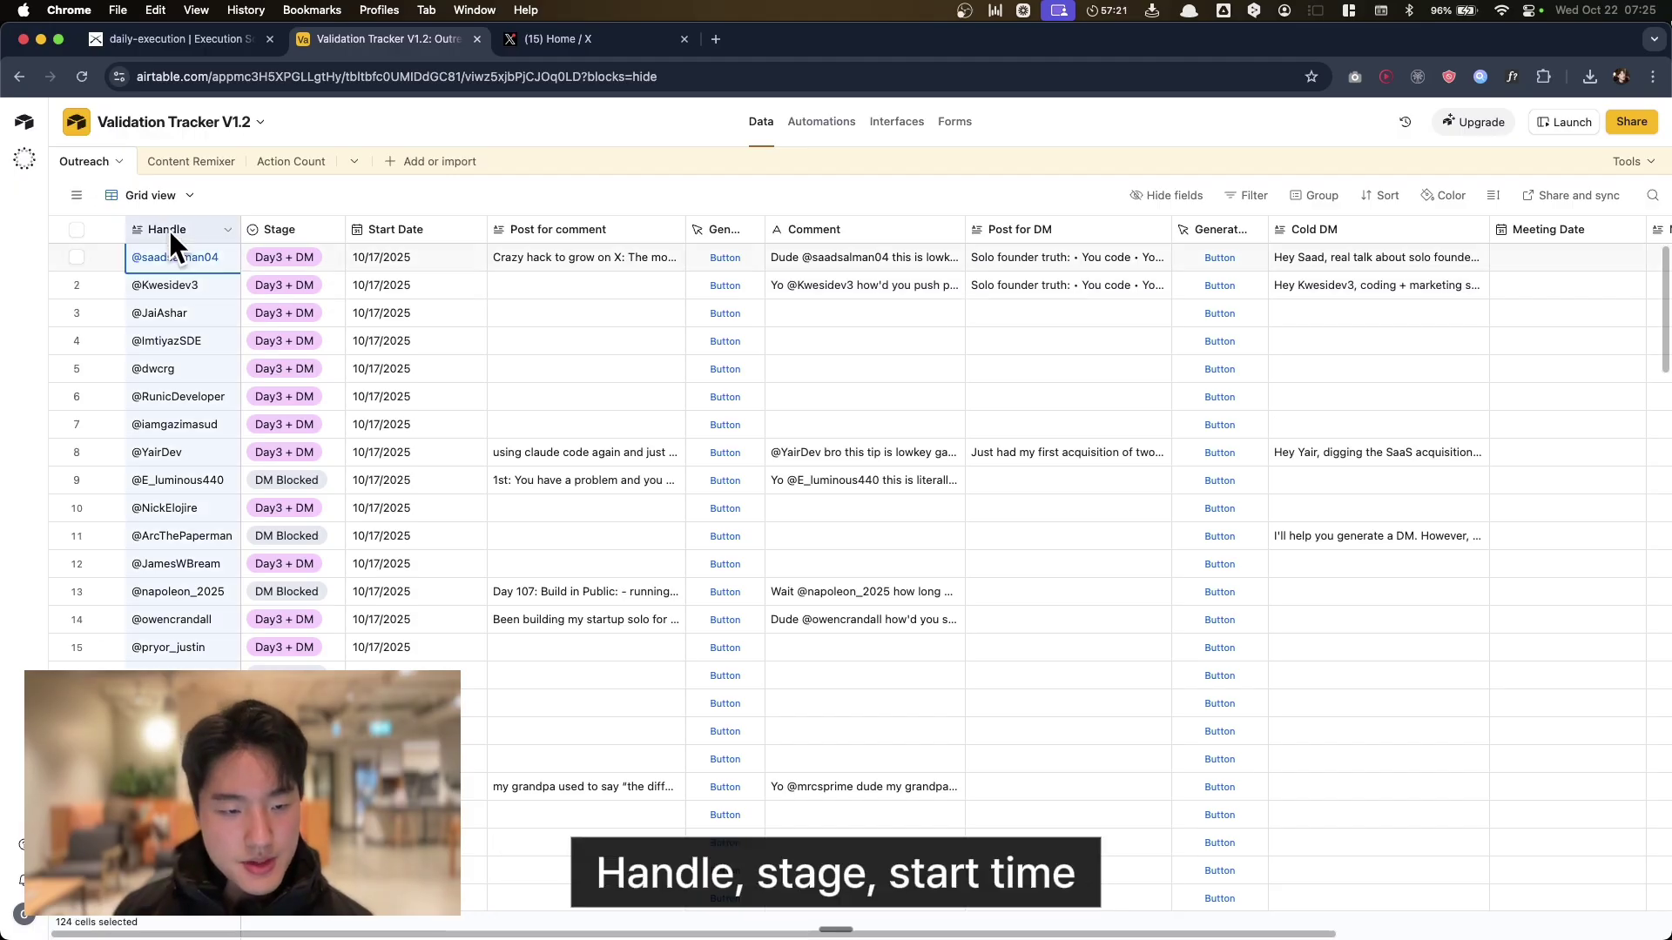
pyautogui.click(261, 229)
pyautogui.click(385, 232)
pyautogui.click(575, 228)
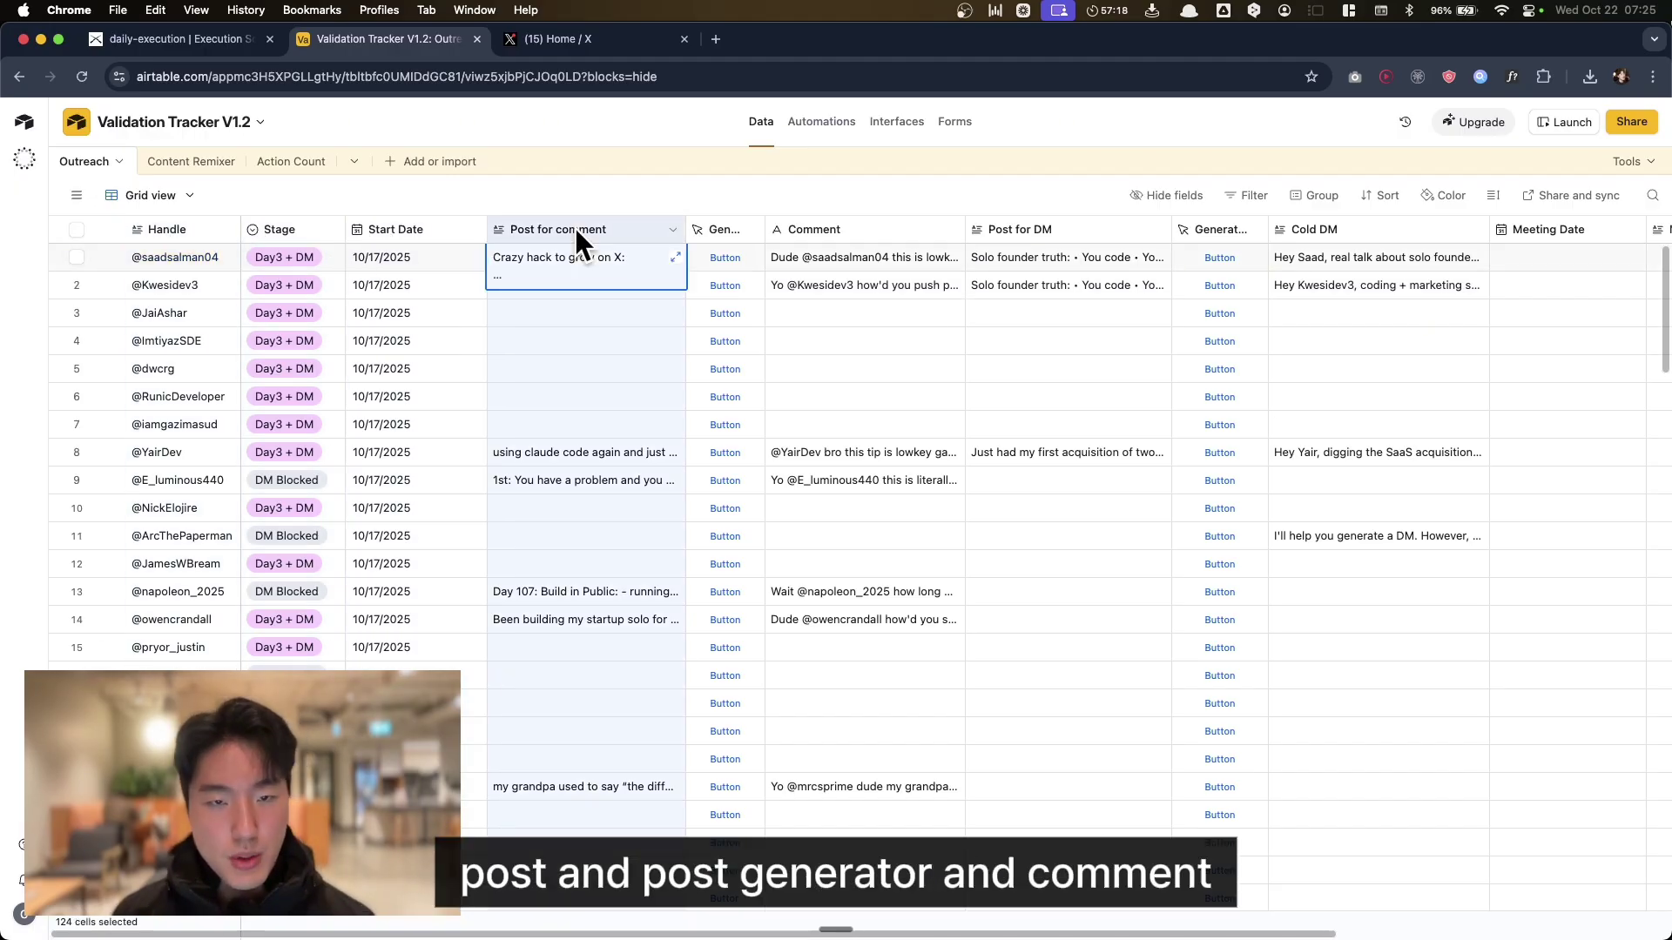
pyautogui.click(725, 229)
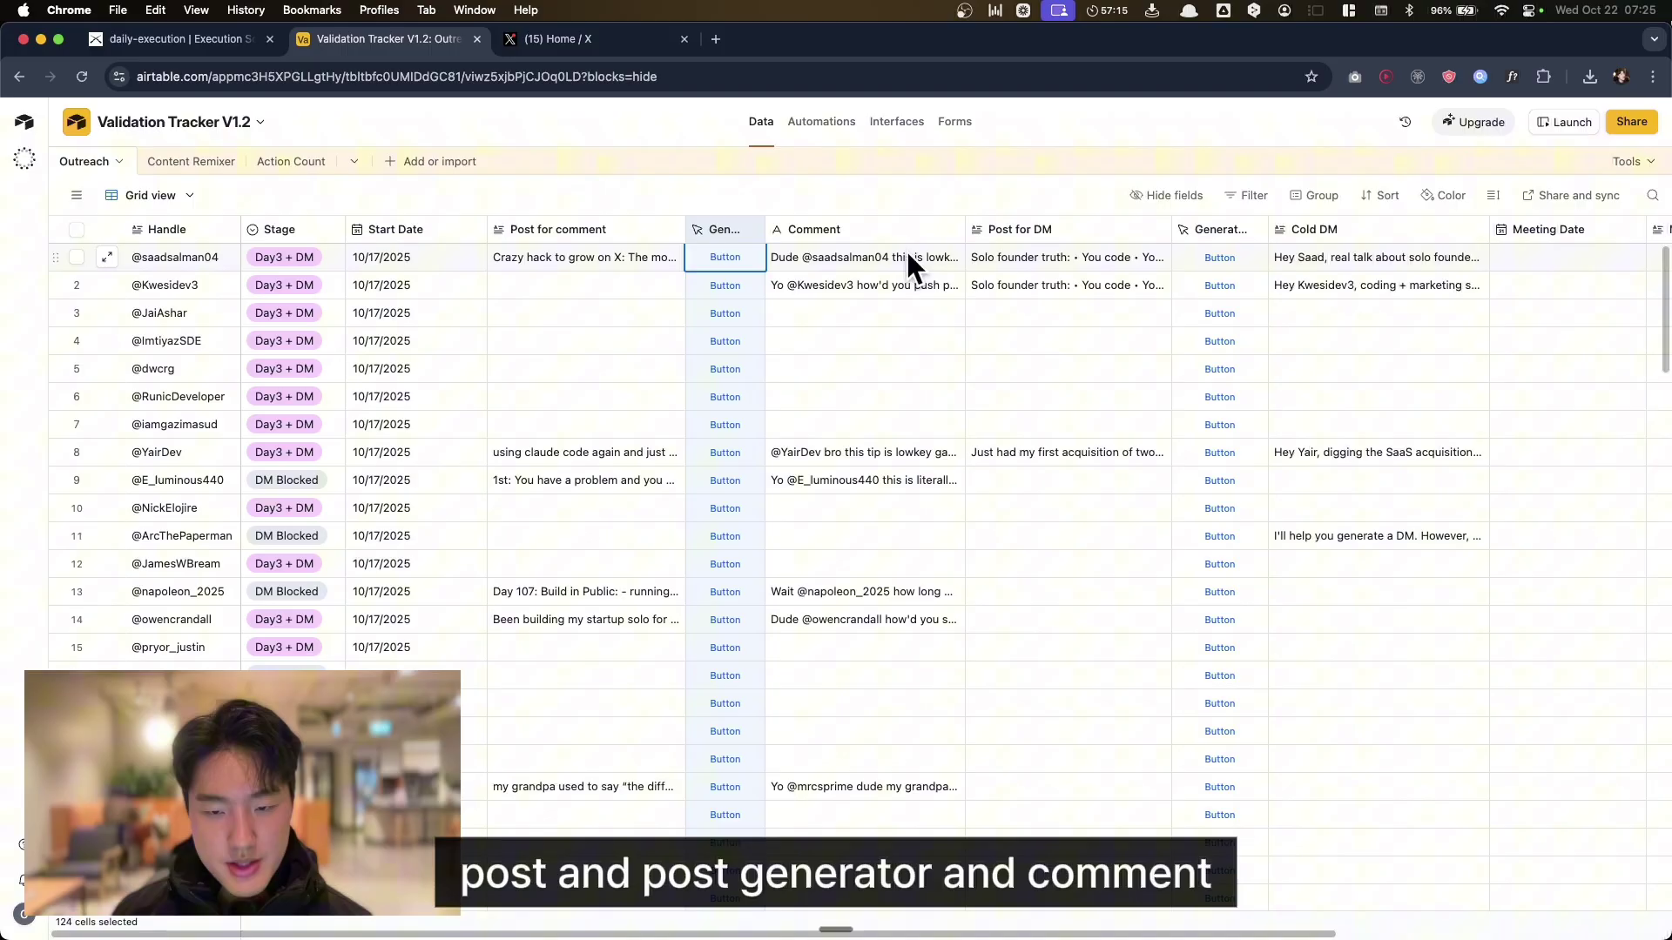
pyautogui.click(1019, 229)
pyautogui.click(1228, 230)
pyautogui.click(1323, 230)
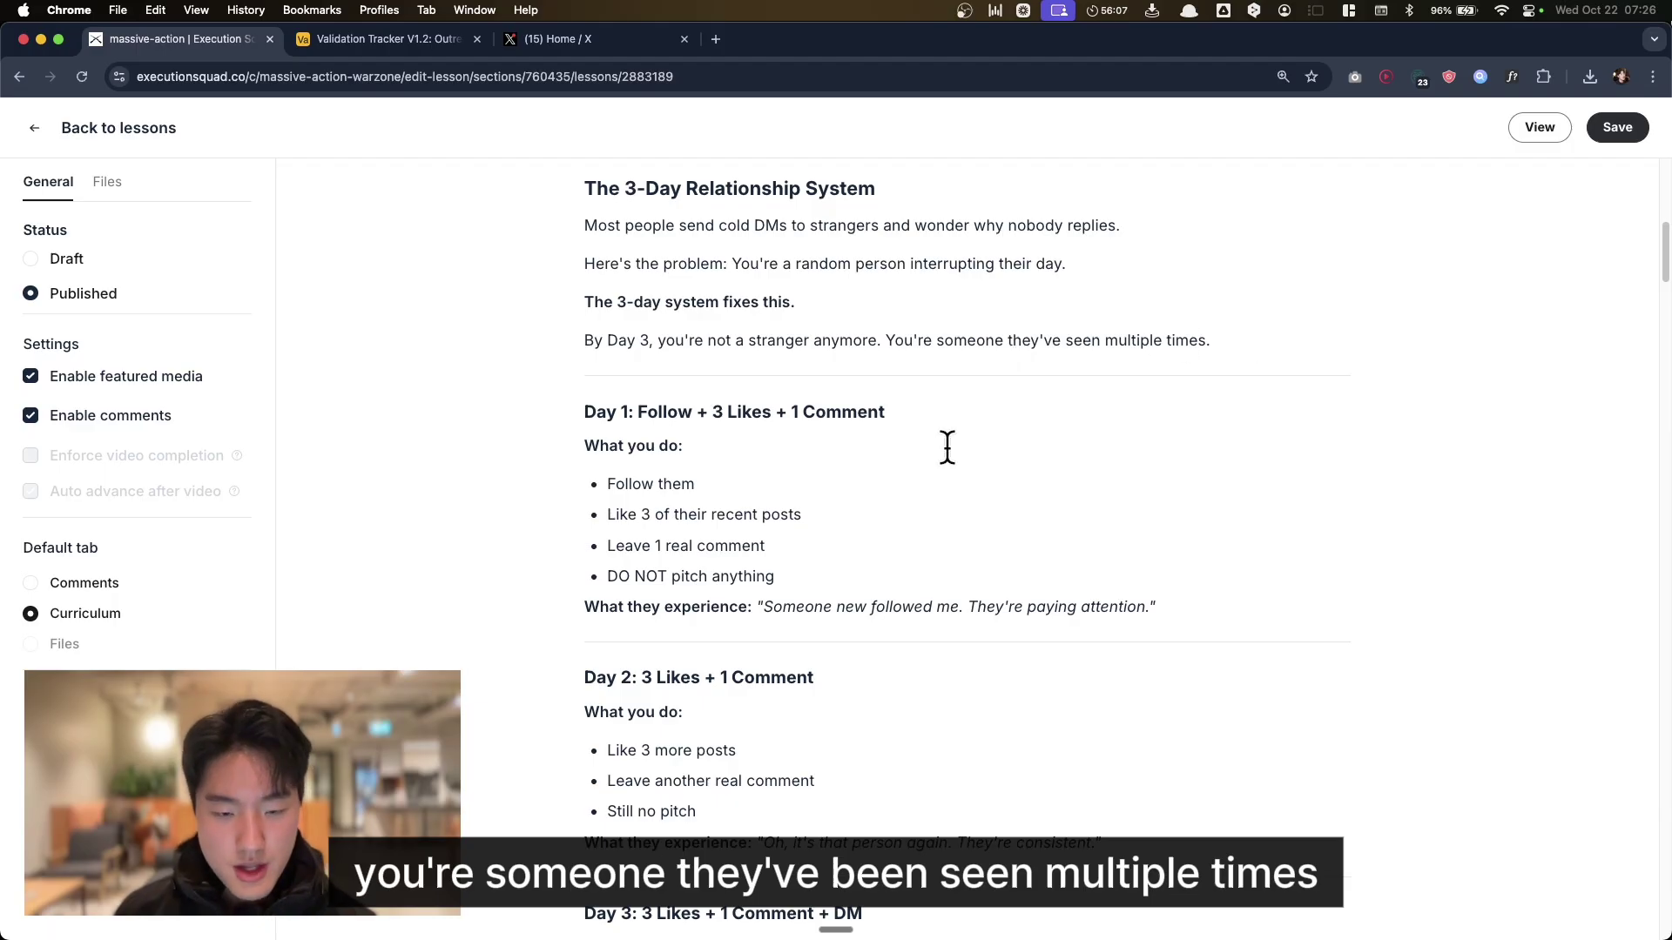
pyautogui.scroll(-1, 807, 418)
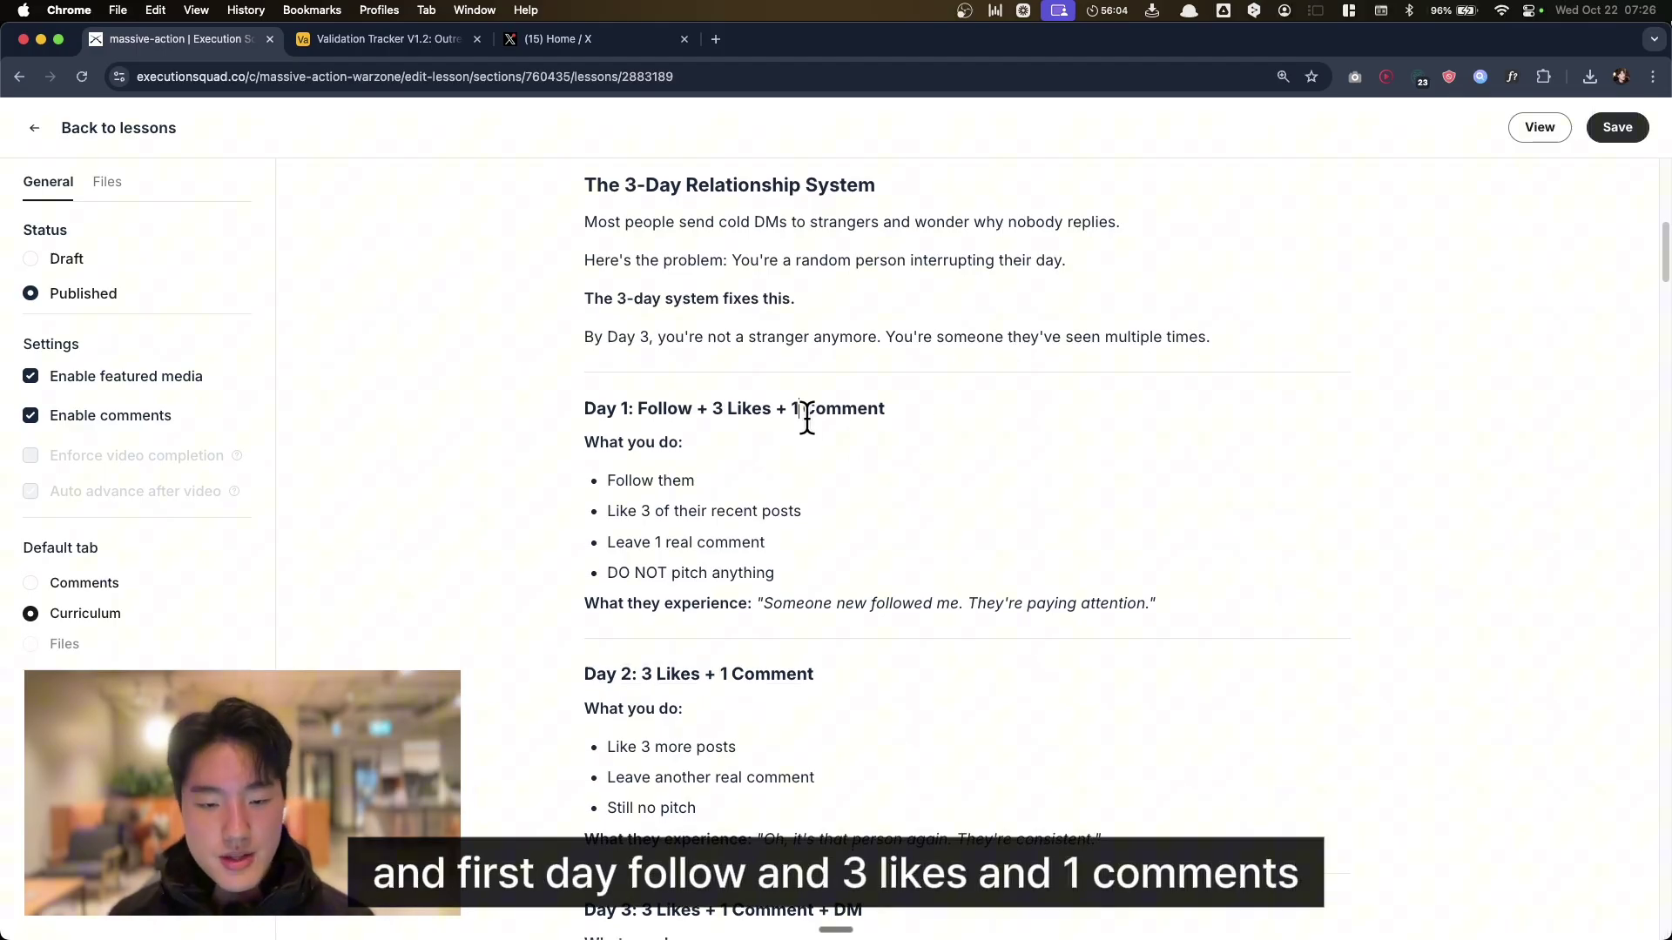
pyautogui.scroll(-3, 894, 421)
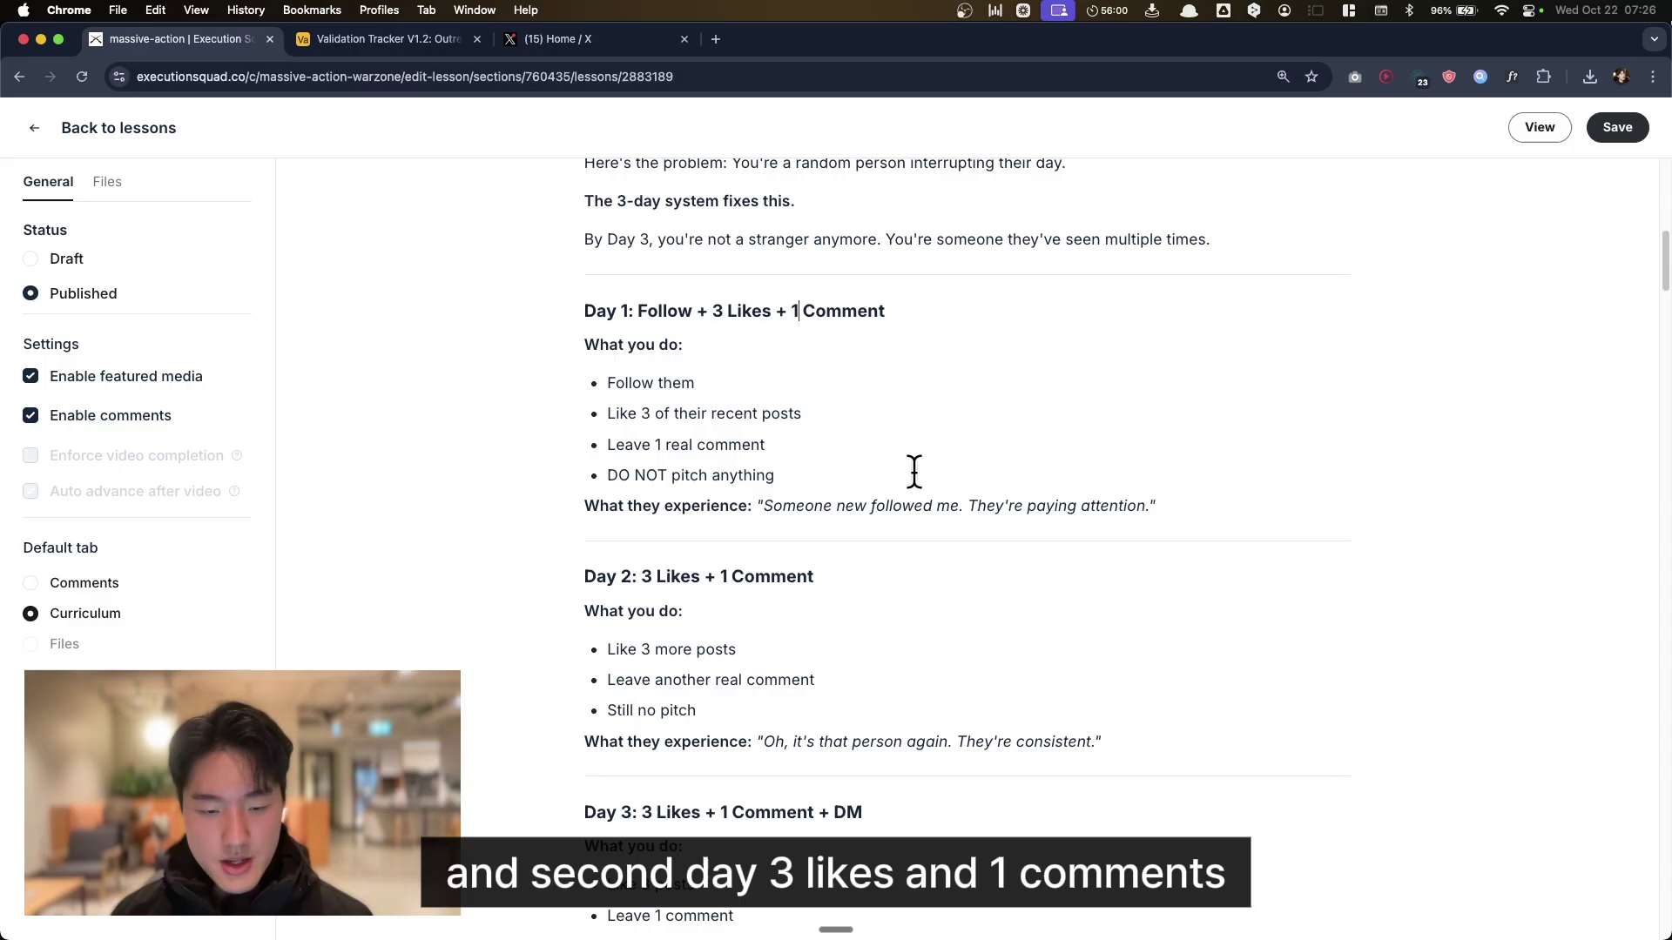
pyautogui.scroll(-2, 825, 549)
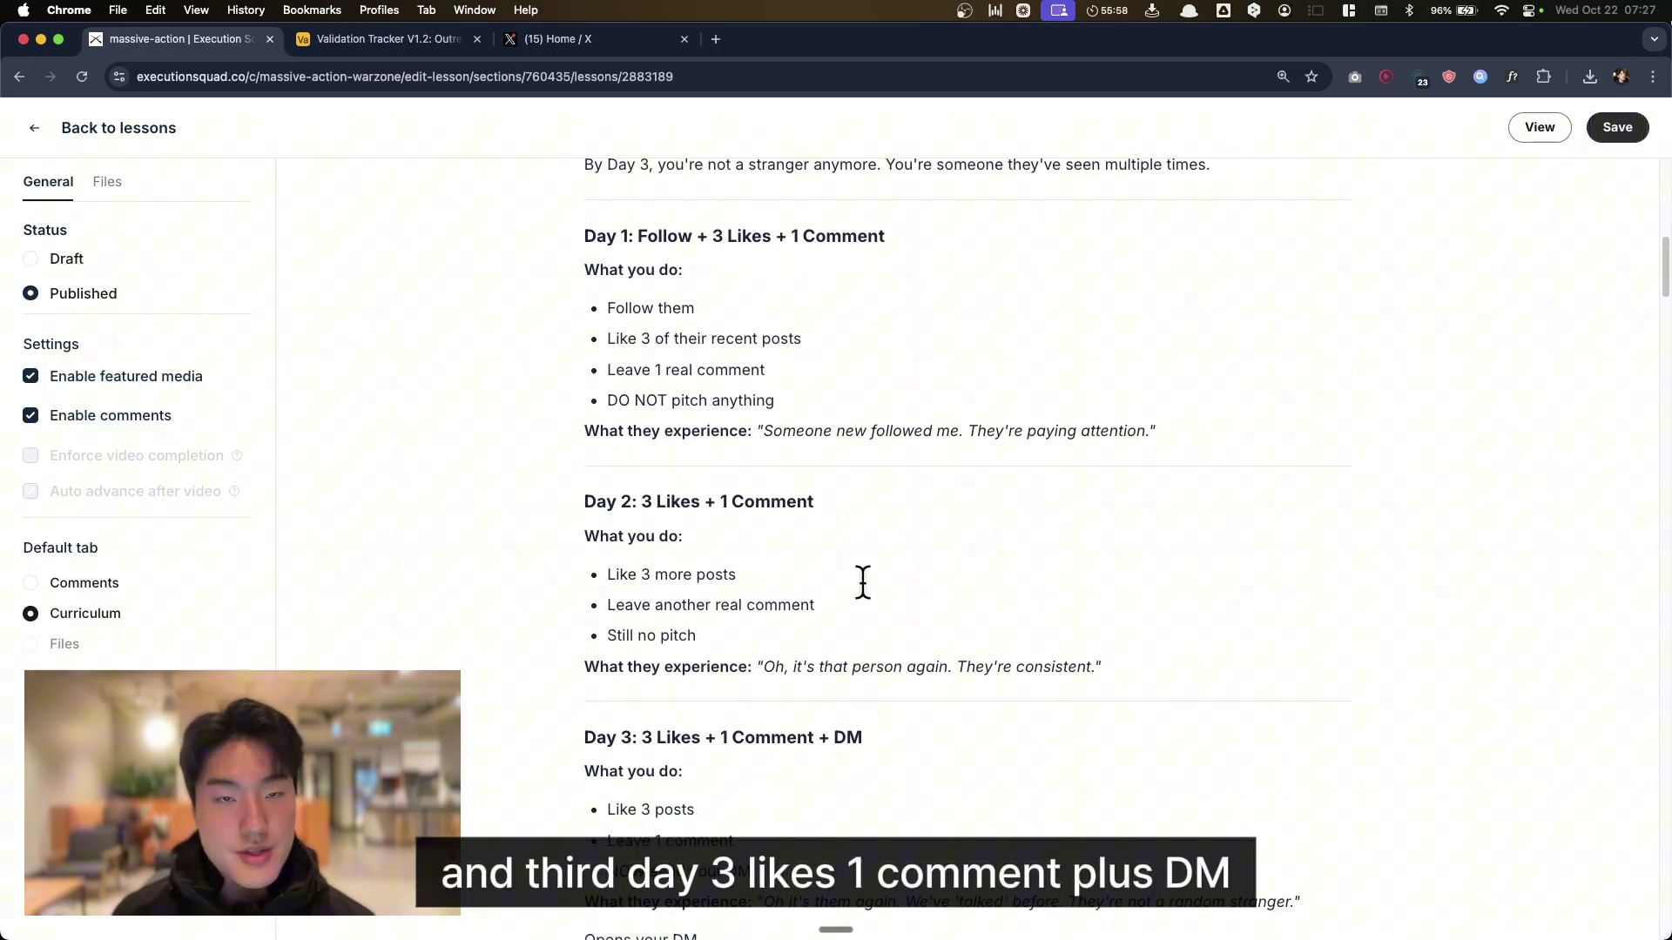
pyautogui.scroll(-1, 893, 701)
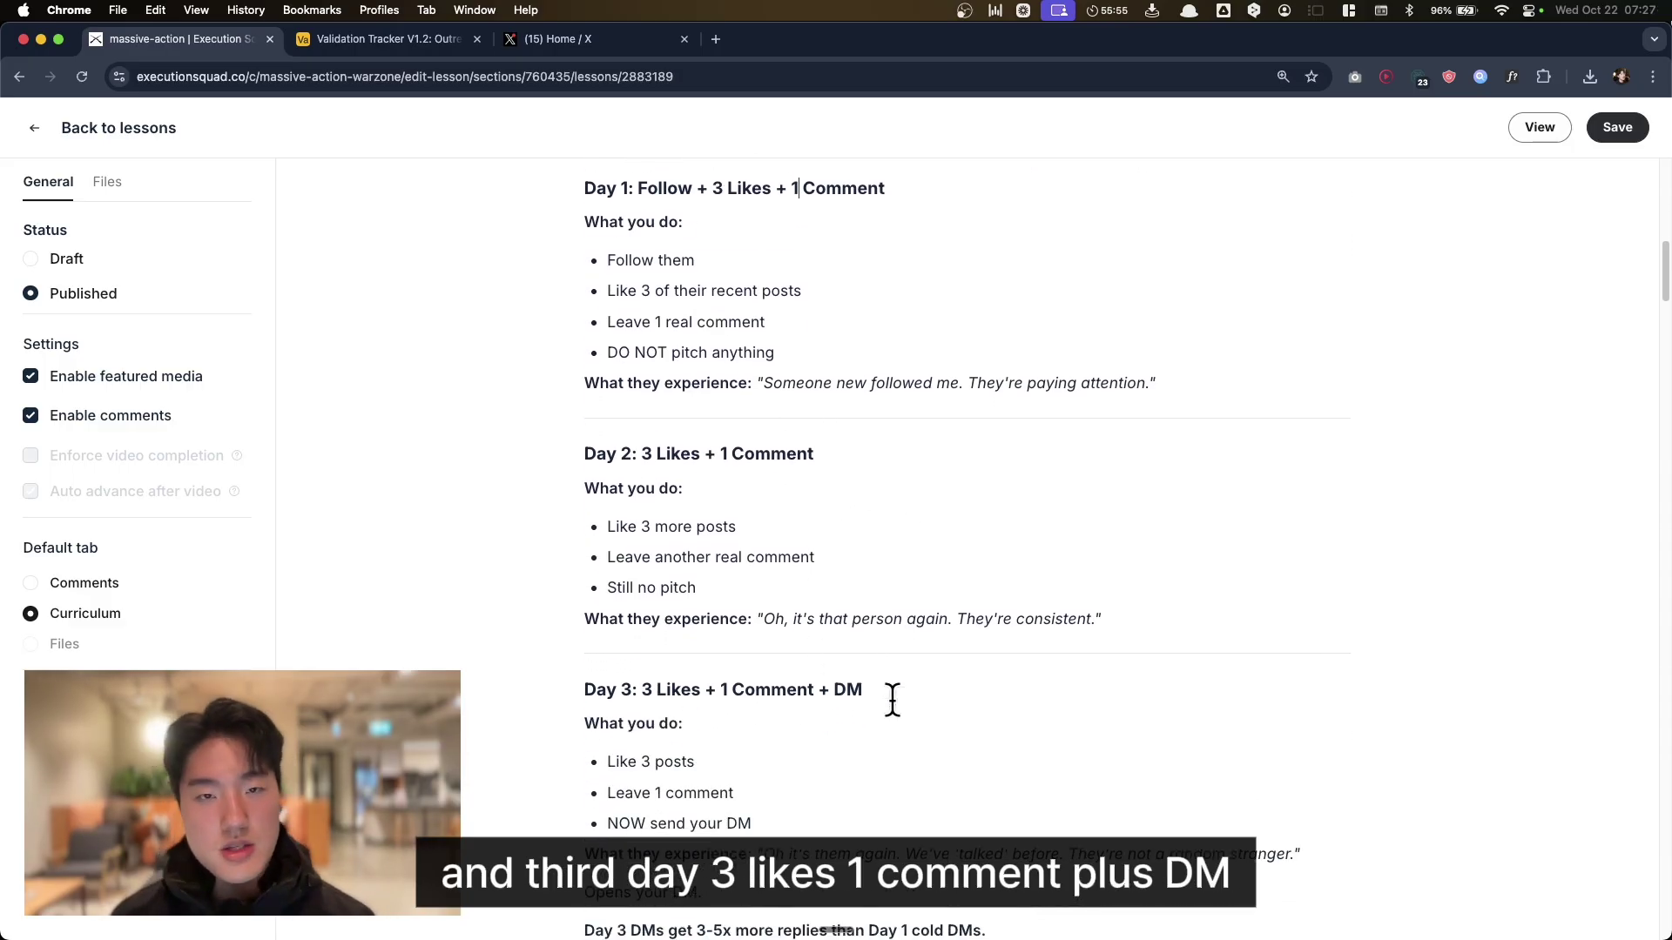
pyautogui.scroll(-6, 850, 612)
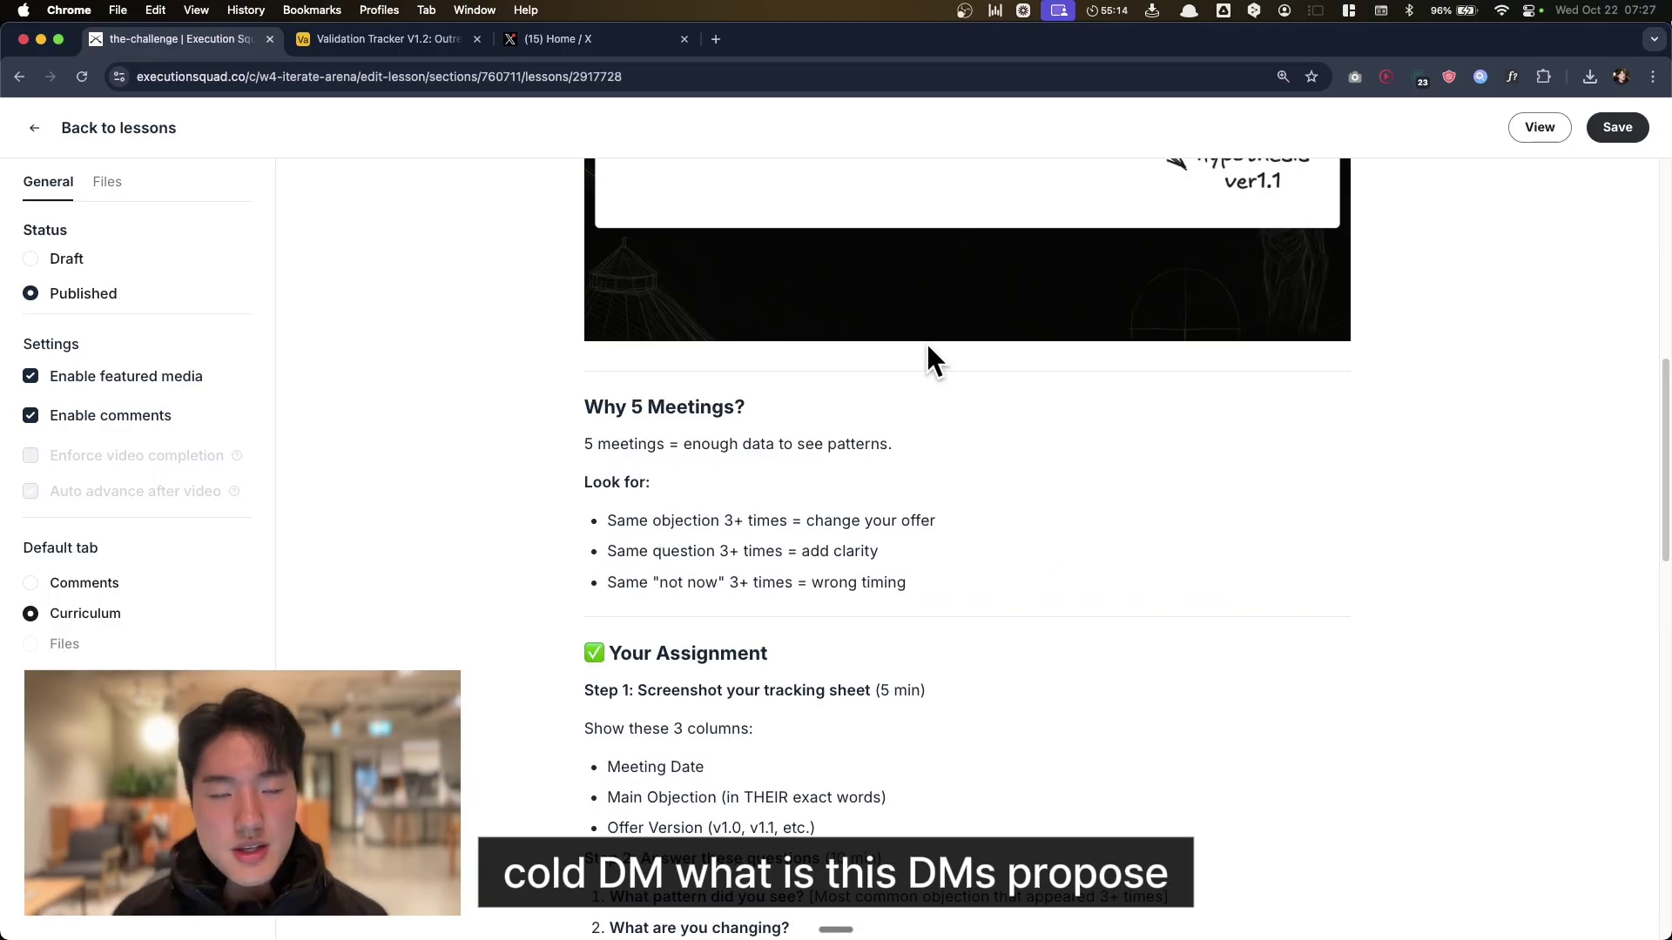
pyautogui.scroll(3, 927, 341)
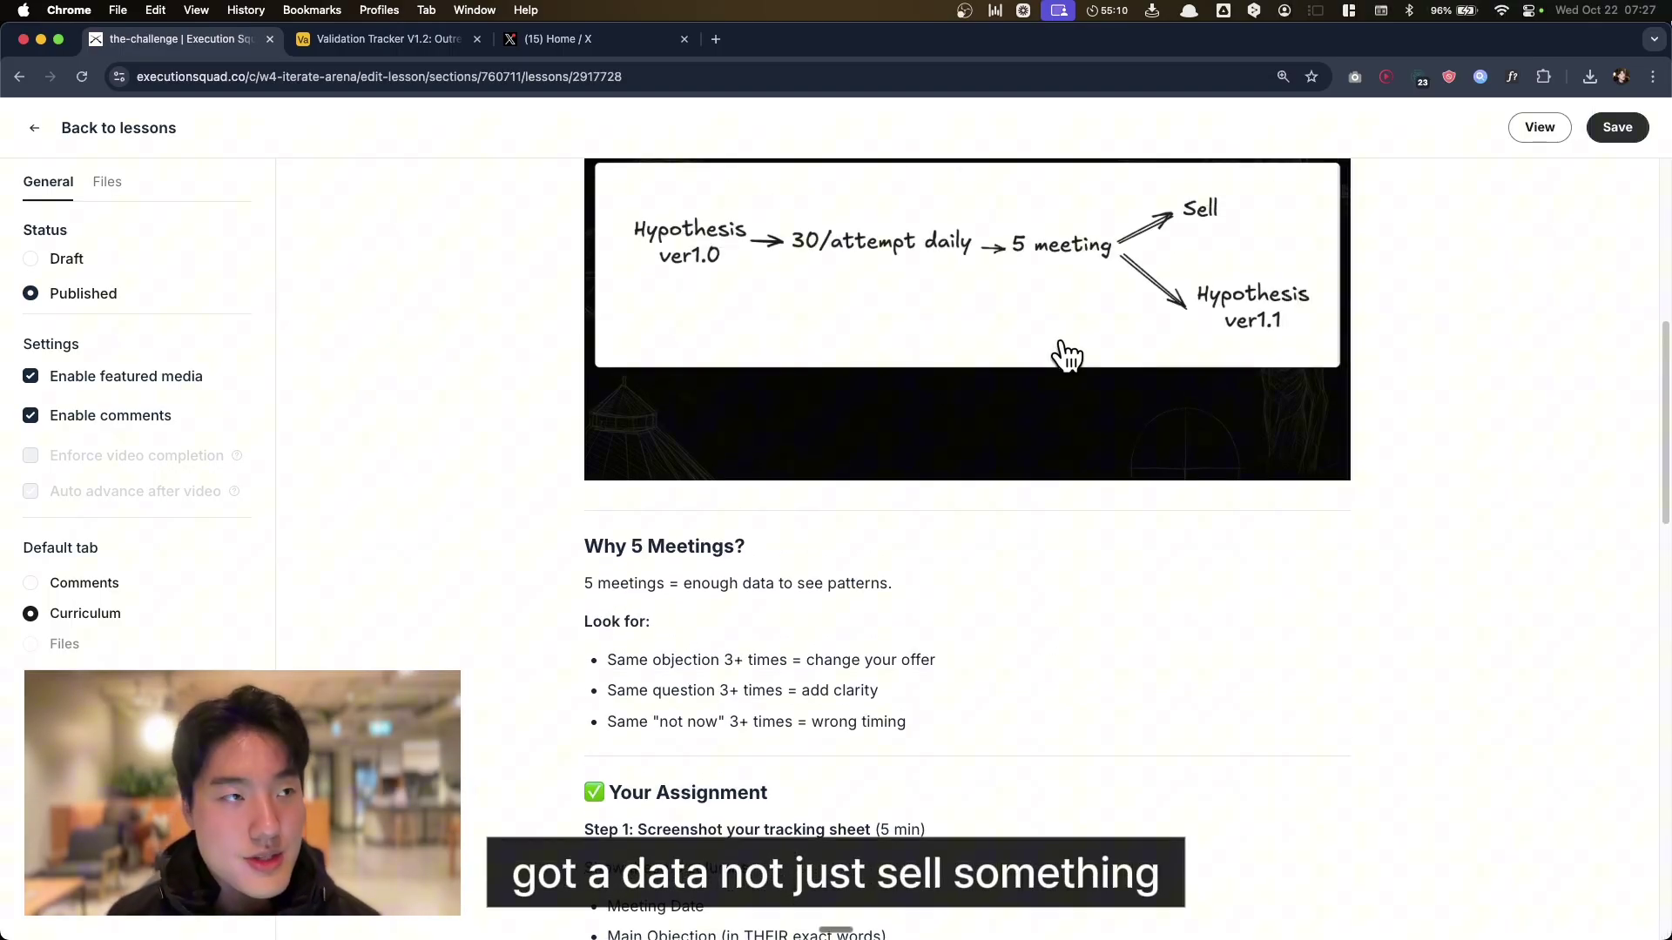
pyautogui.scroll(1, 1068, 355)
pyautogui.click(1045, 370)
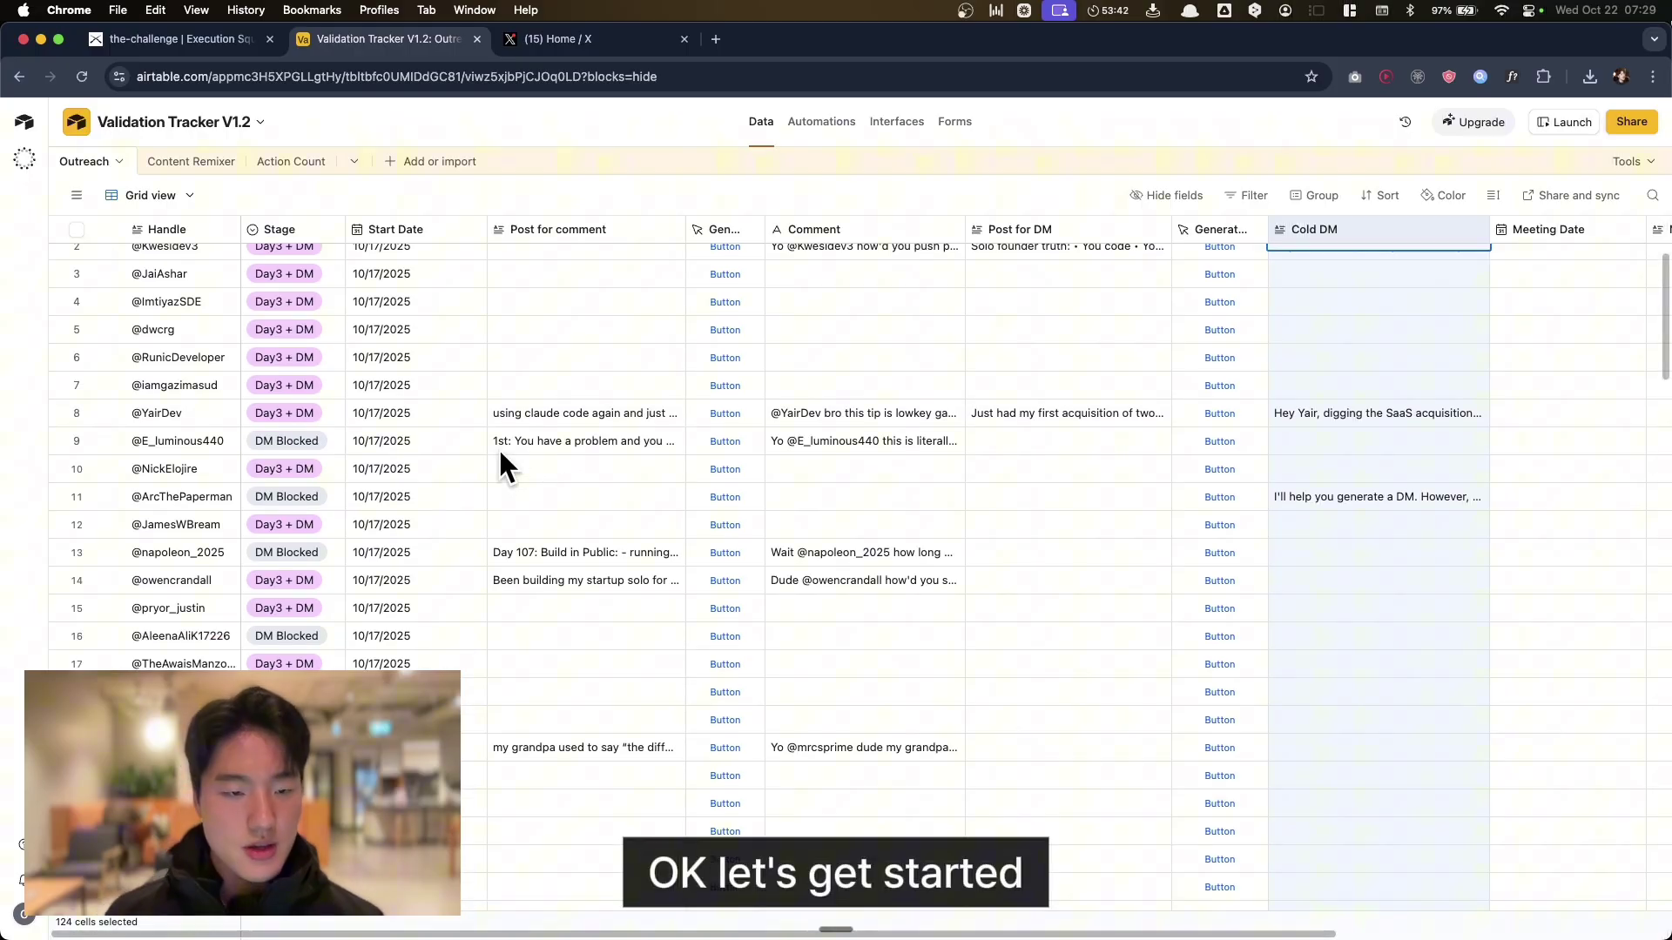
# Bring up the AI-automation creator's X profile, zoomed in, and scroll to older posts
pyautogui.click(587, 39)
pyautogui.press('super+equal')
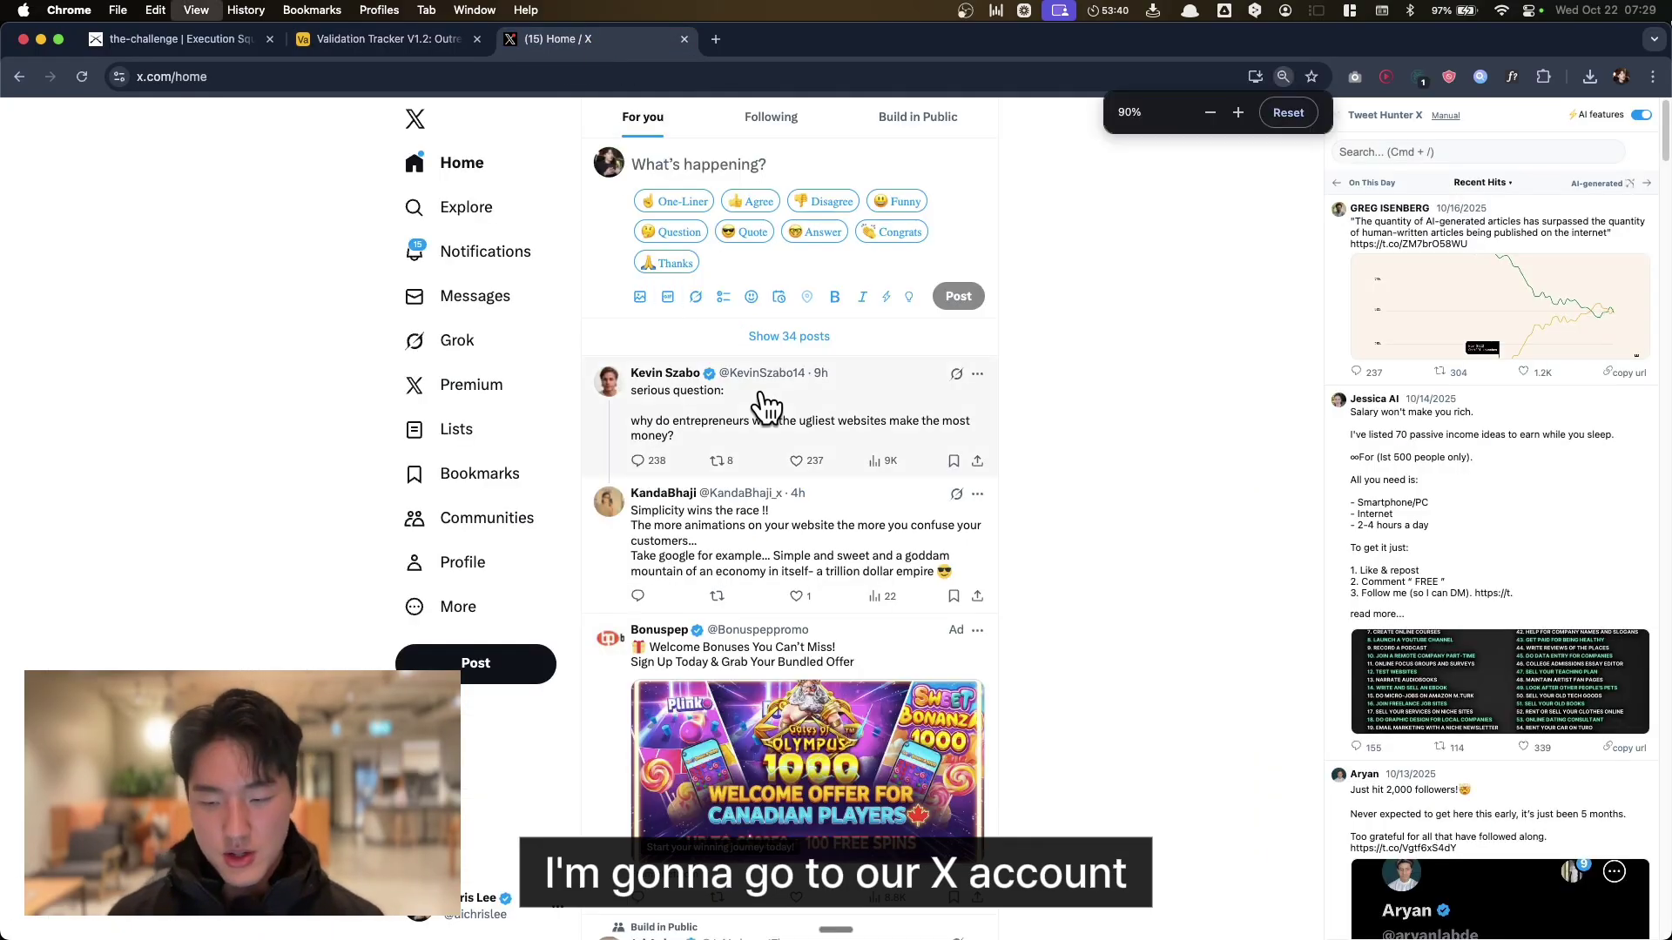
pyautogui.scroll(-2, 767, 406)
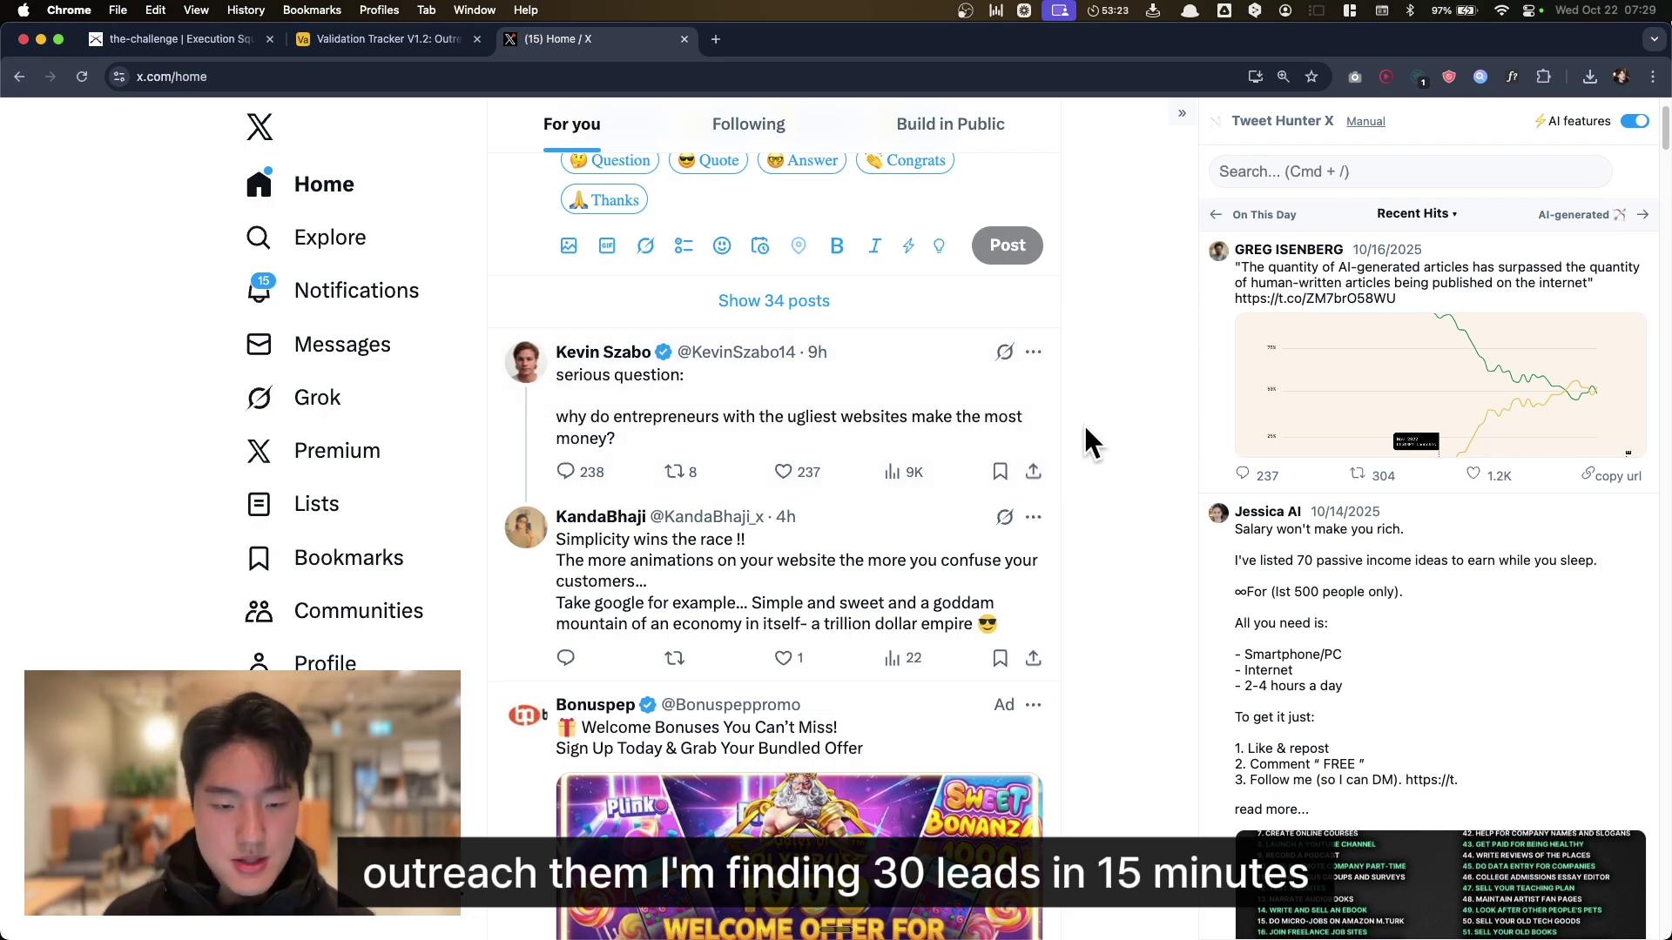
pyautogui.scroll(-15, 1080, 427)
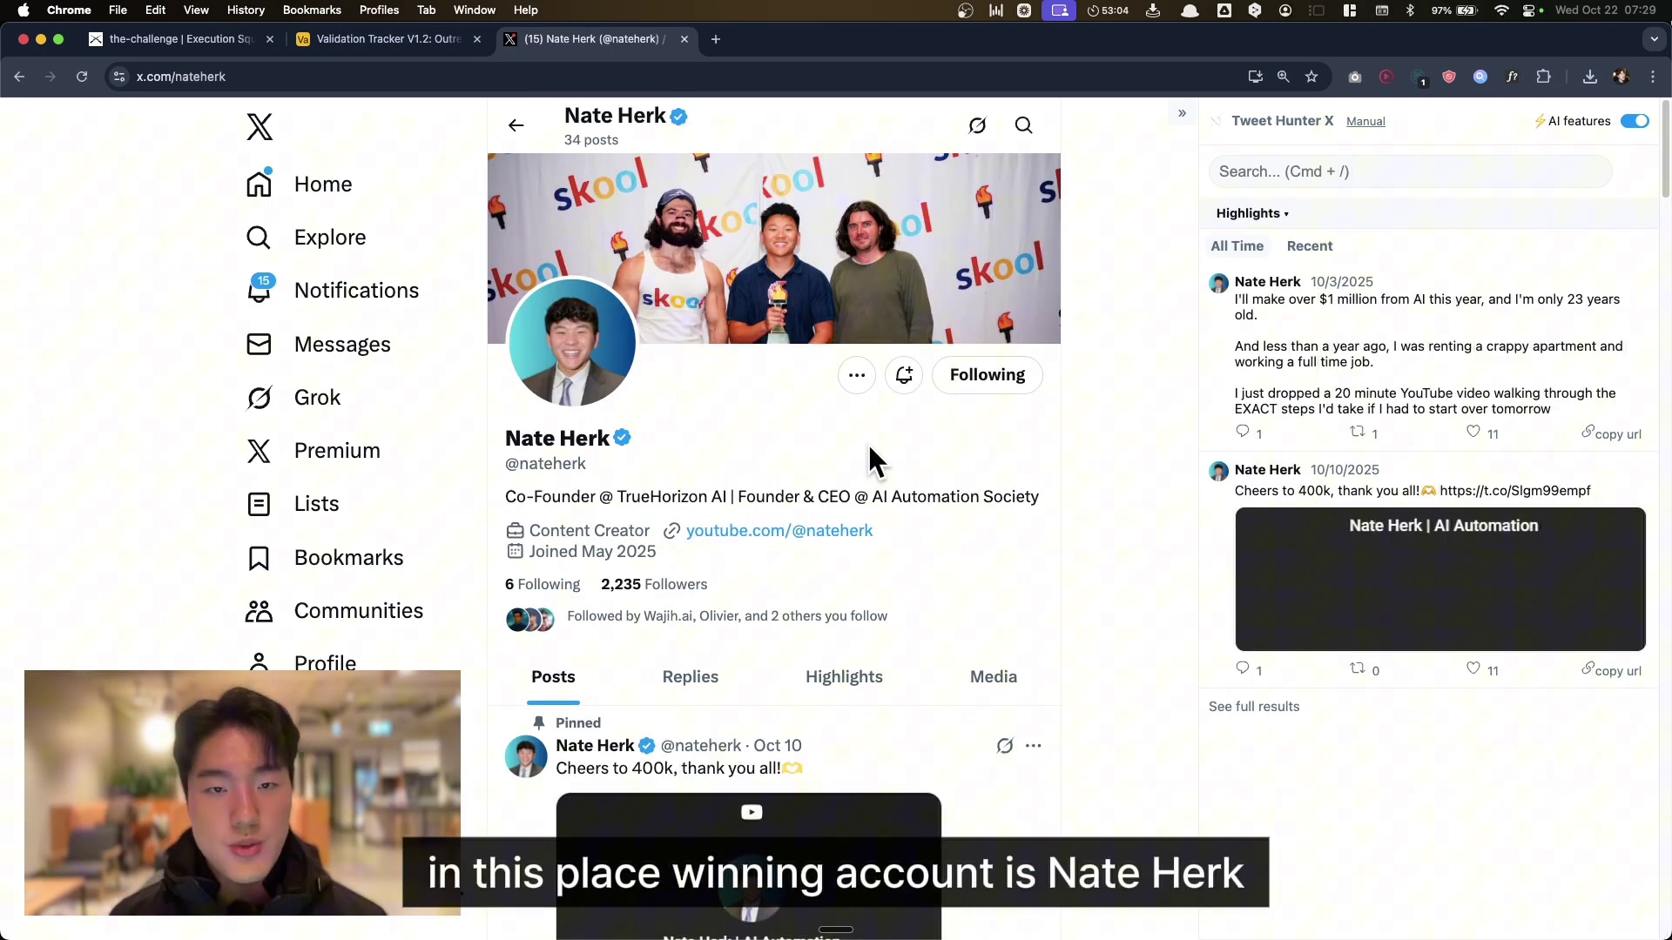
pyautogui.scroll(-10, 806, 485)
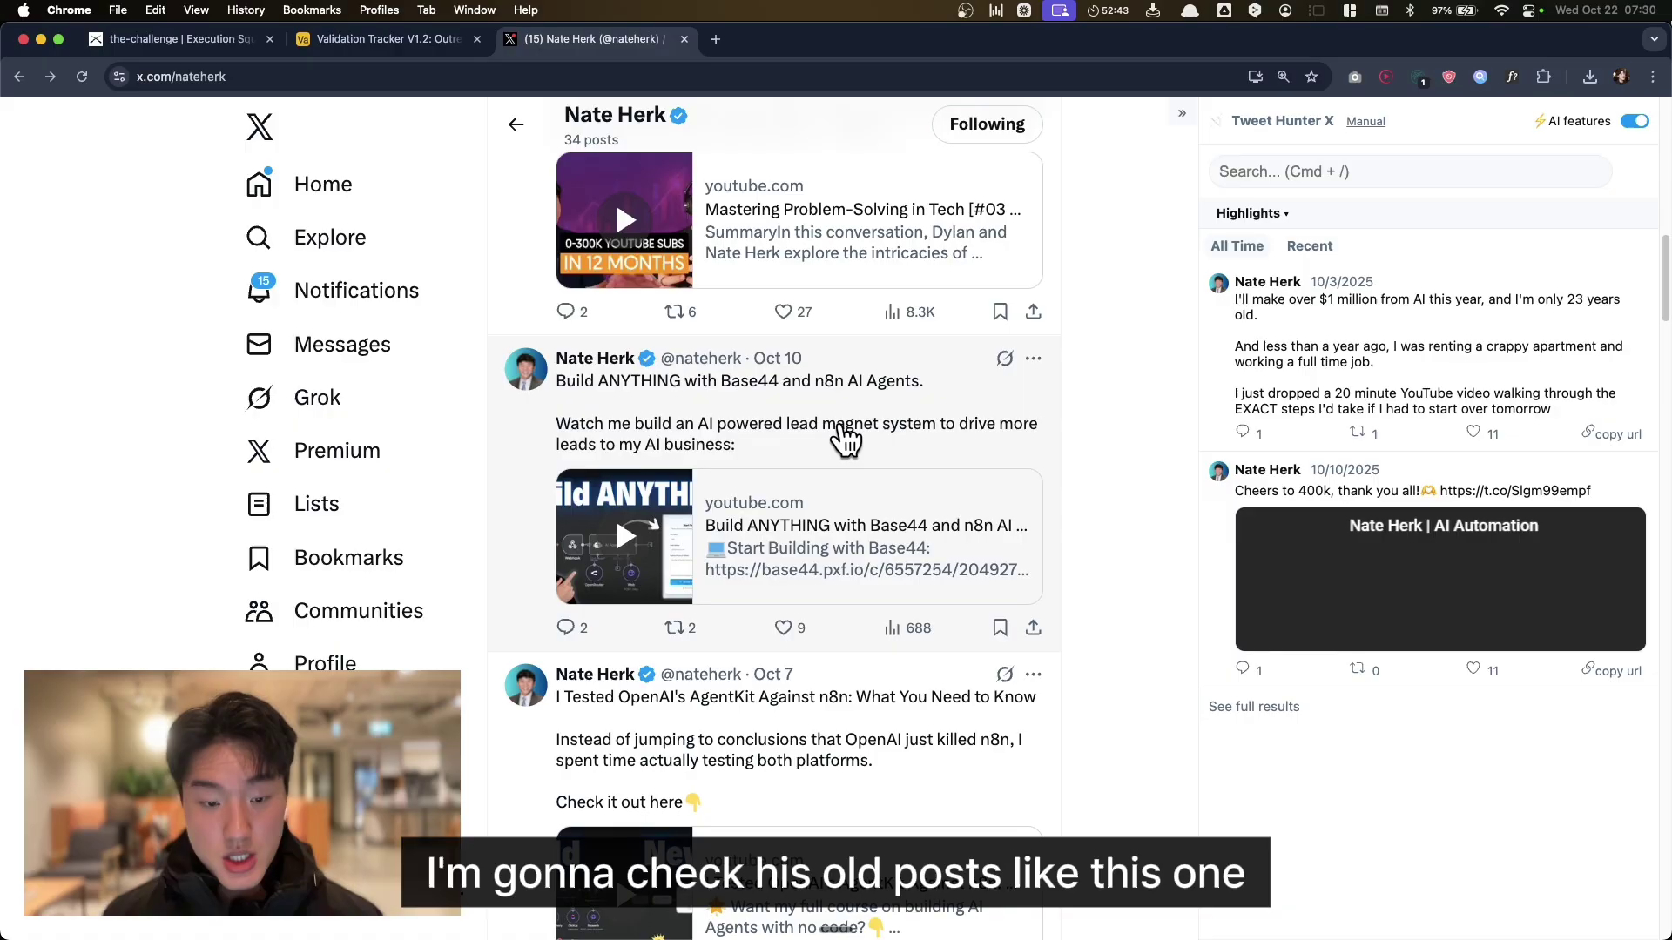
# Open six of the creator's older posts in background tabs
pyautogui.keyDown('super'); pyautogui.click(797, 457); pyautogui.keyUp('super')
pyautogui.scroll(-8, 795, 461)
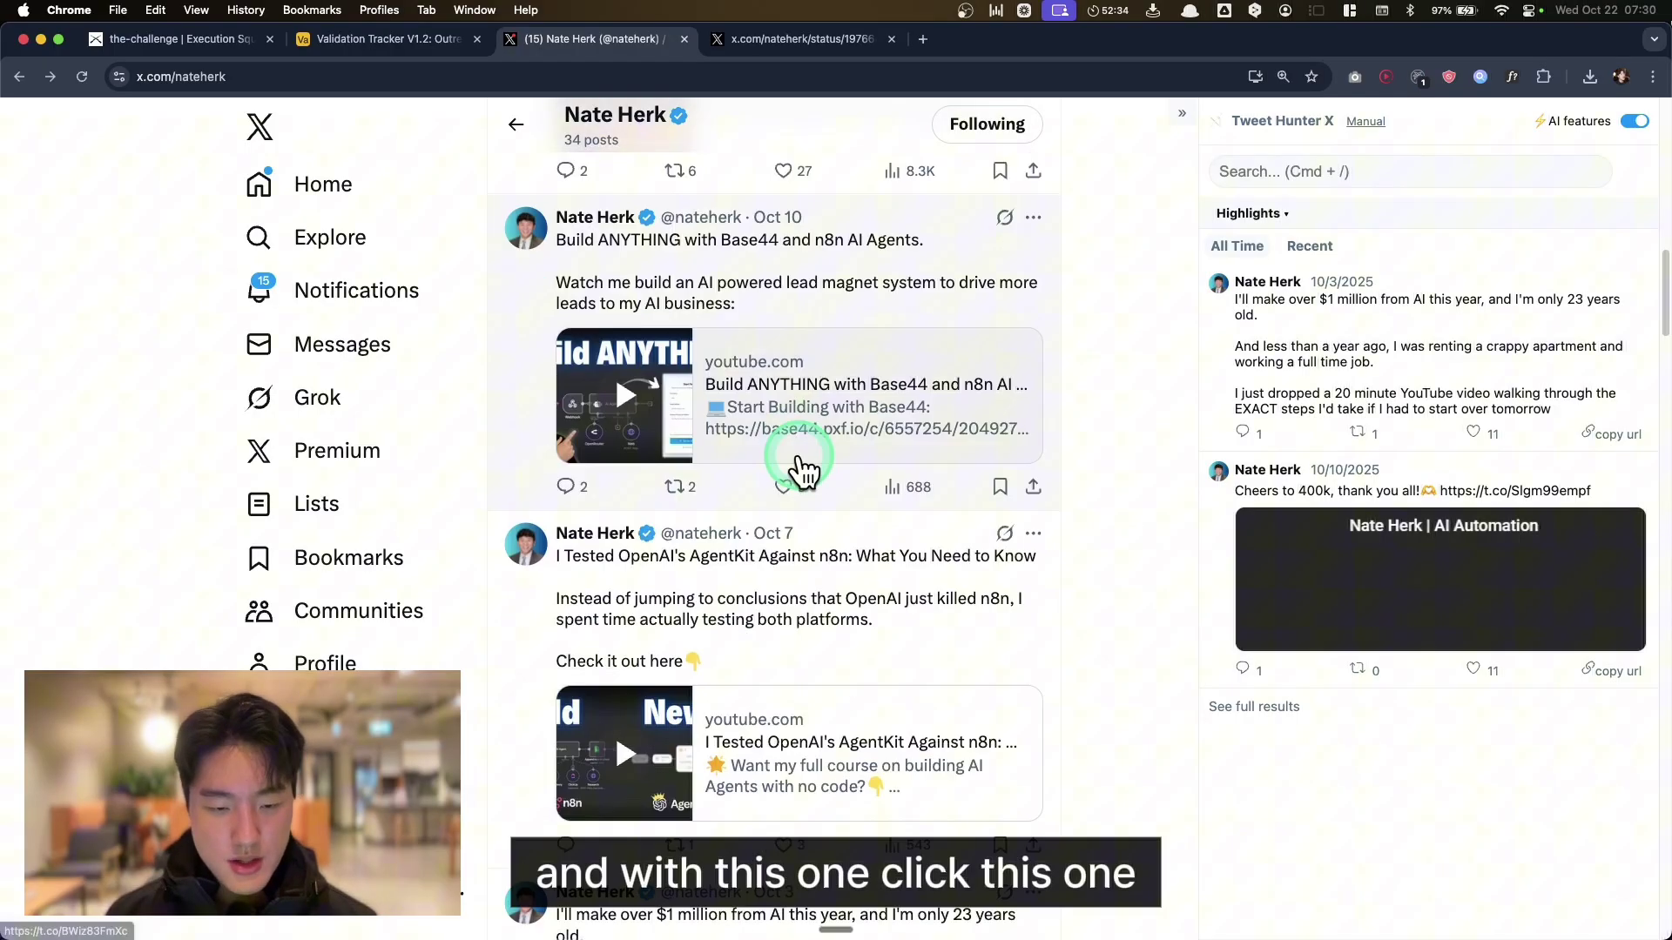
pyautogui.keyDown('super'); pyautogui.click(881, 440); pyautogui.keyUp('super')
pyautogui.scroll(-10, 828, 348)
pyautogui.keyDown('super'); pyautogui.click(828, 324); pyautogui.keyUp('super')
pyautogui.keyDown('super'); pyautogui.click(552, 291); pyautogui.keyUp('super')
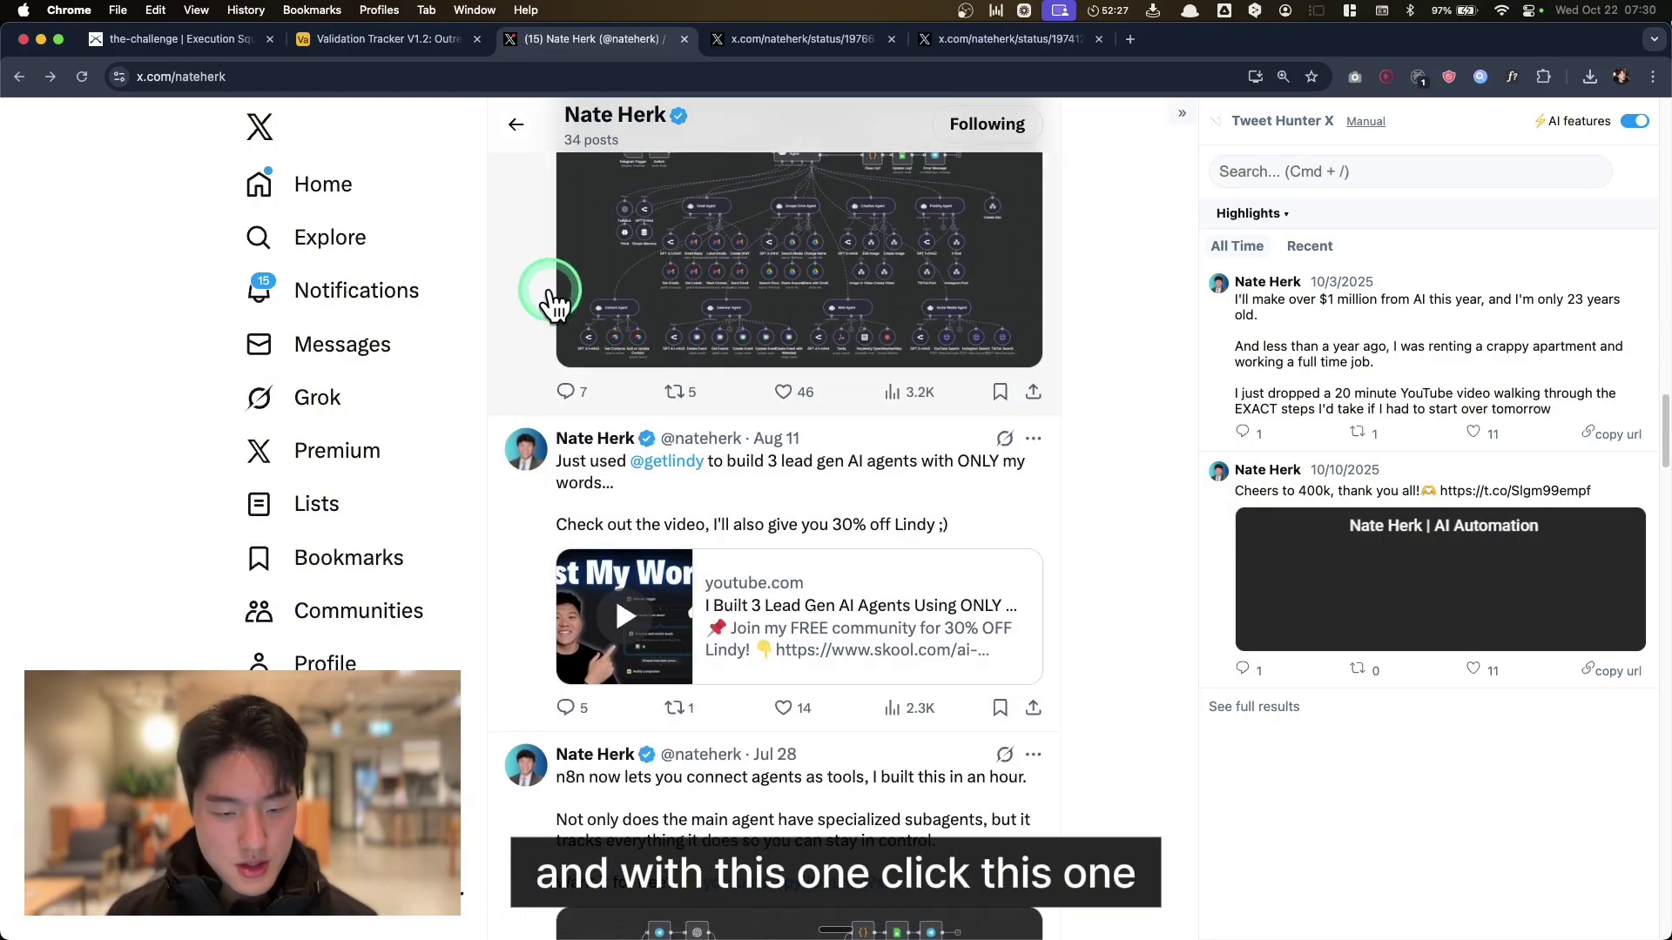
pyautogui.keyDown('super'); pyautogui.click(932, 430); pyautogui.keyUp('super')
pyautogui.scroll(-8, 871, 453)
pyautogui.keyDown('super'); pyautogui.click(833, 478); pyautogui.keyUp('super')
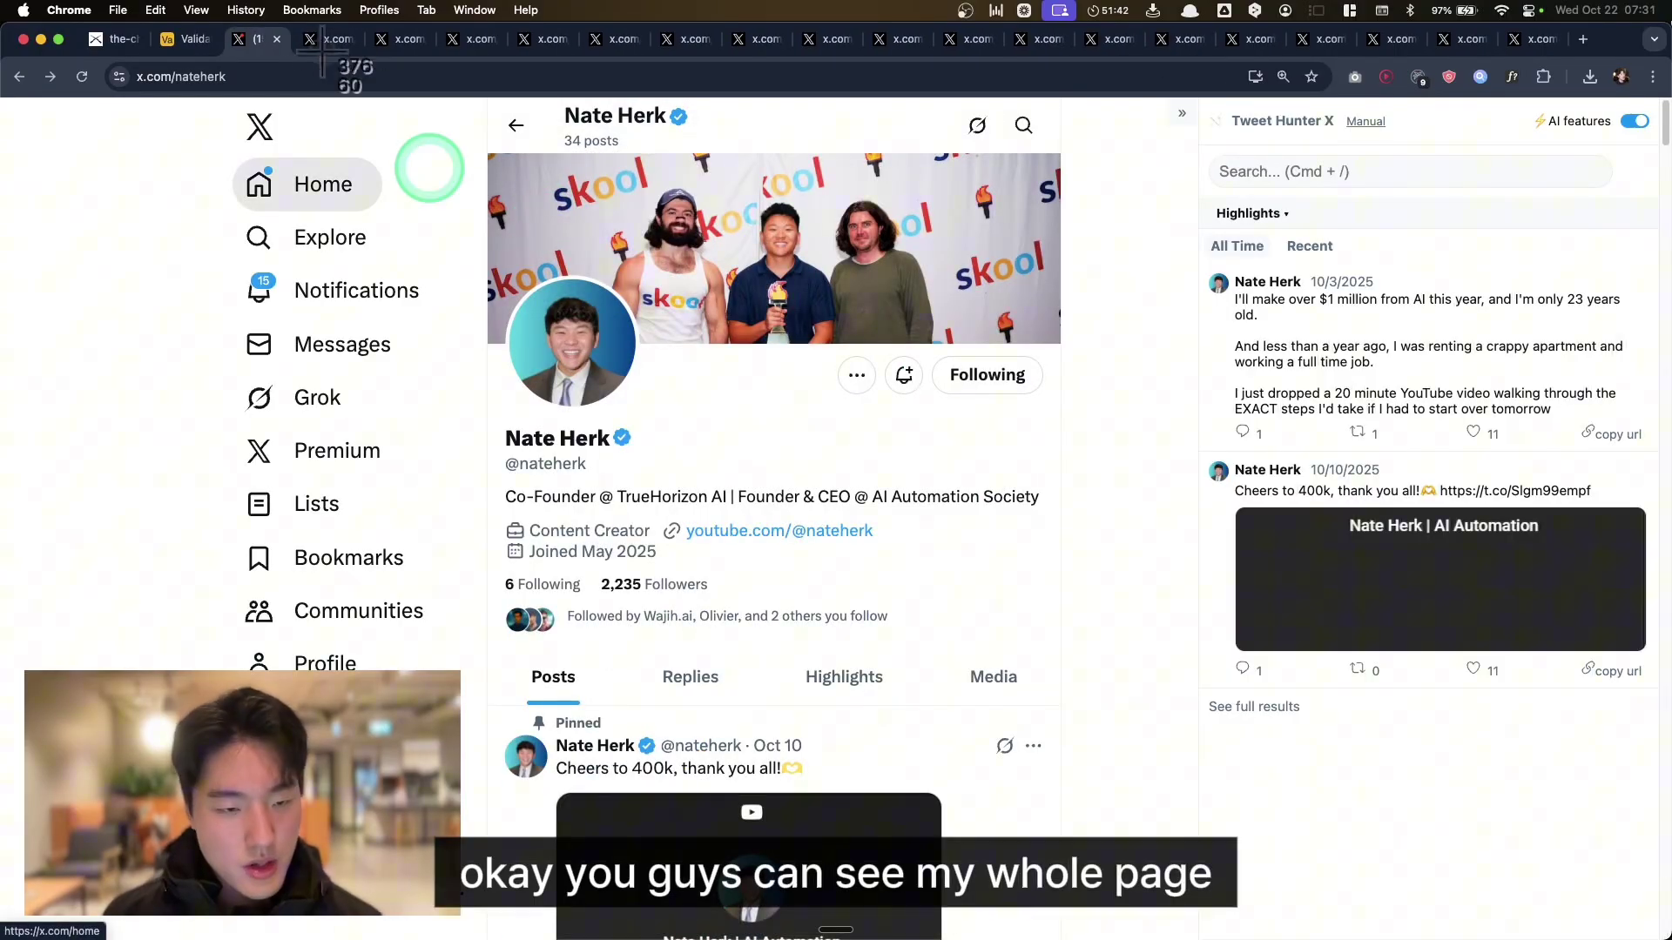
# Dismiss the Screenshot capture tool and bring the X window forward
pyautogui.press('super+shift+4')
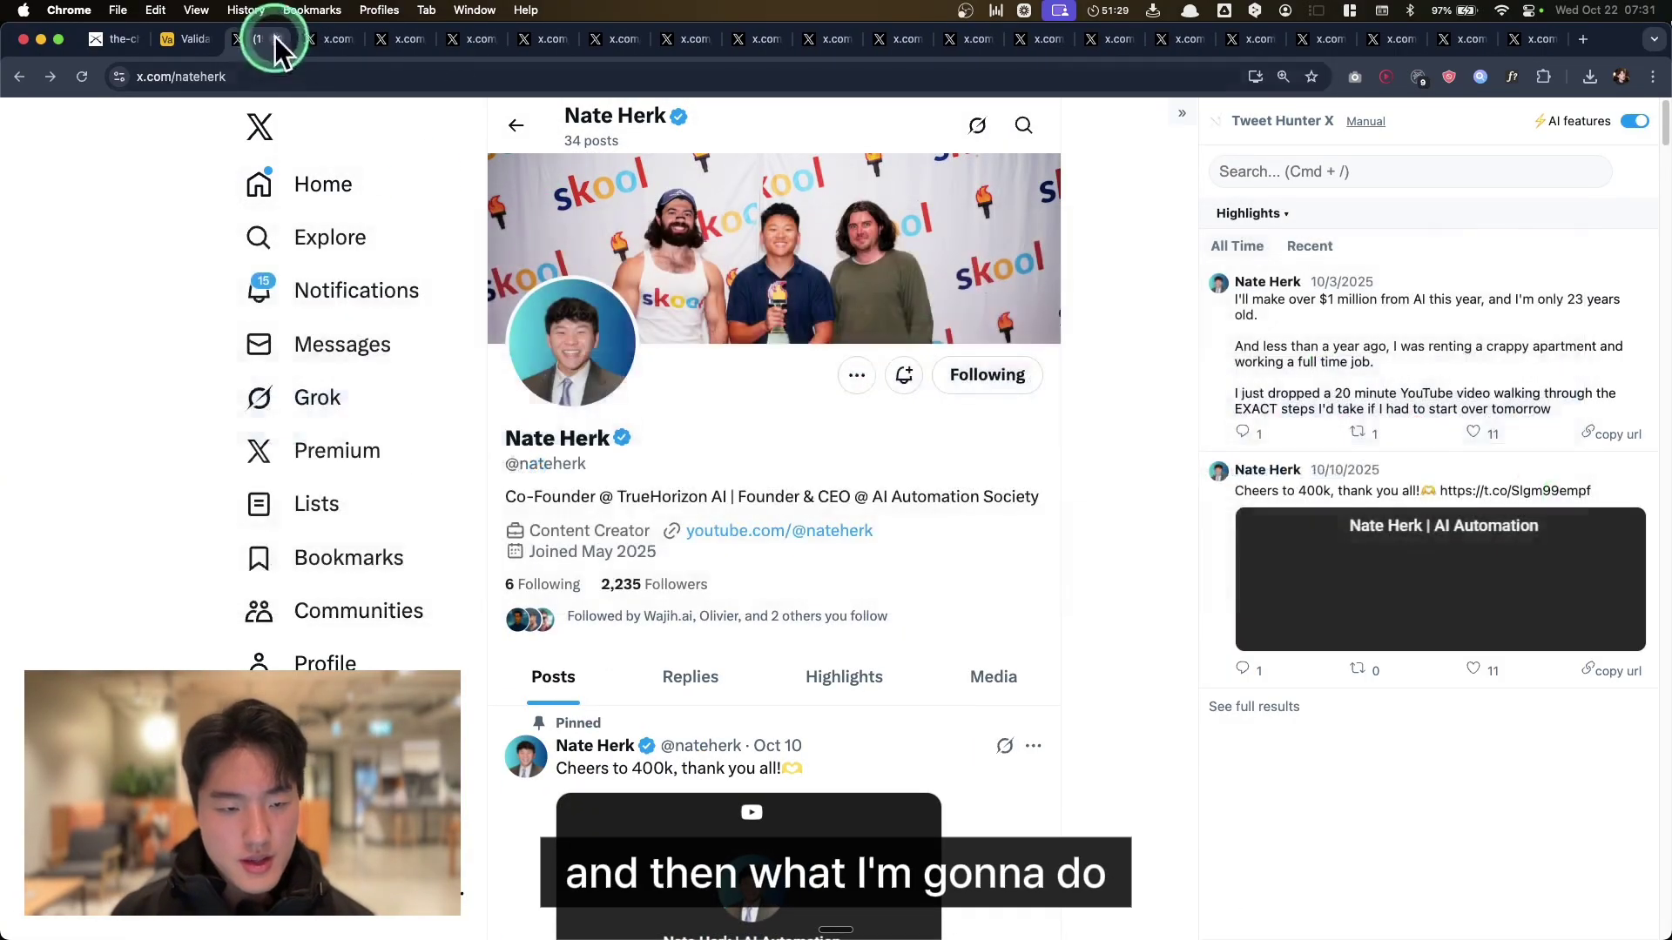
pyautogui.click(620, 439)
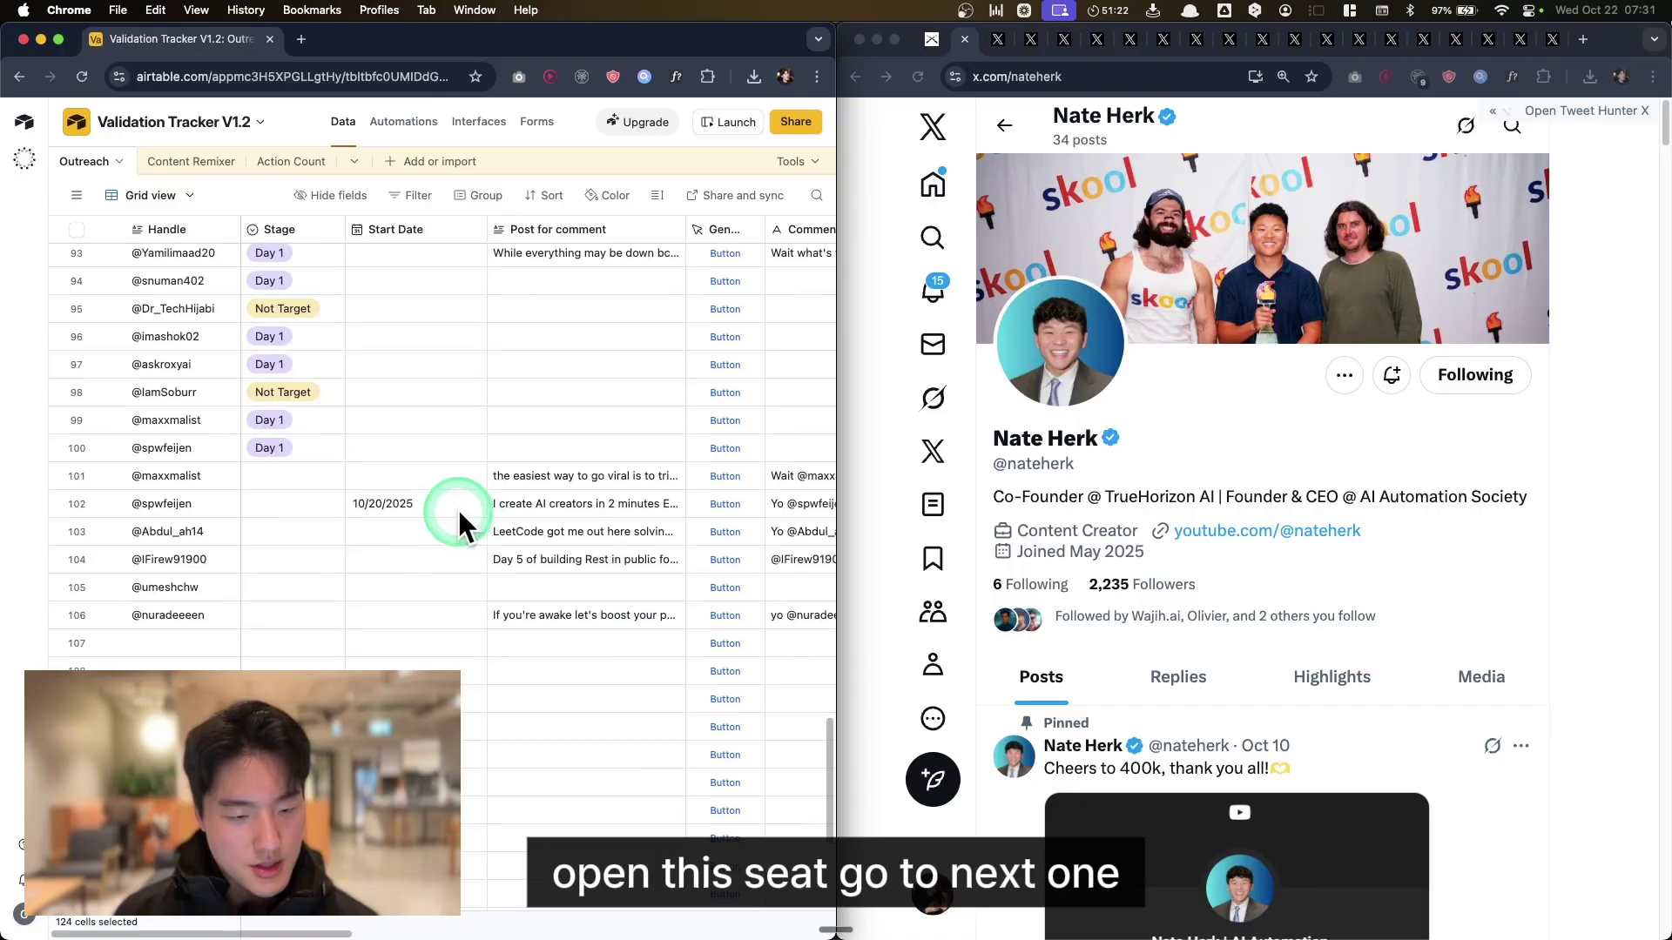
pyautogui.click(1045, 130)
# Open the next queued post and follow its first replier as a new lead
pyautogui.click(1001, 38)
pyautogui.scroll(-5, 1277, 384)
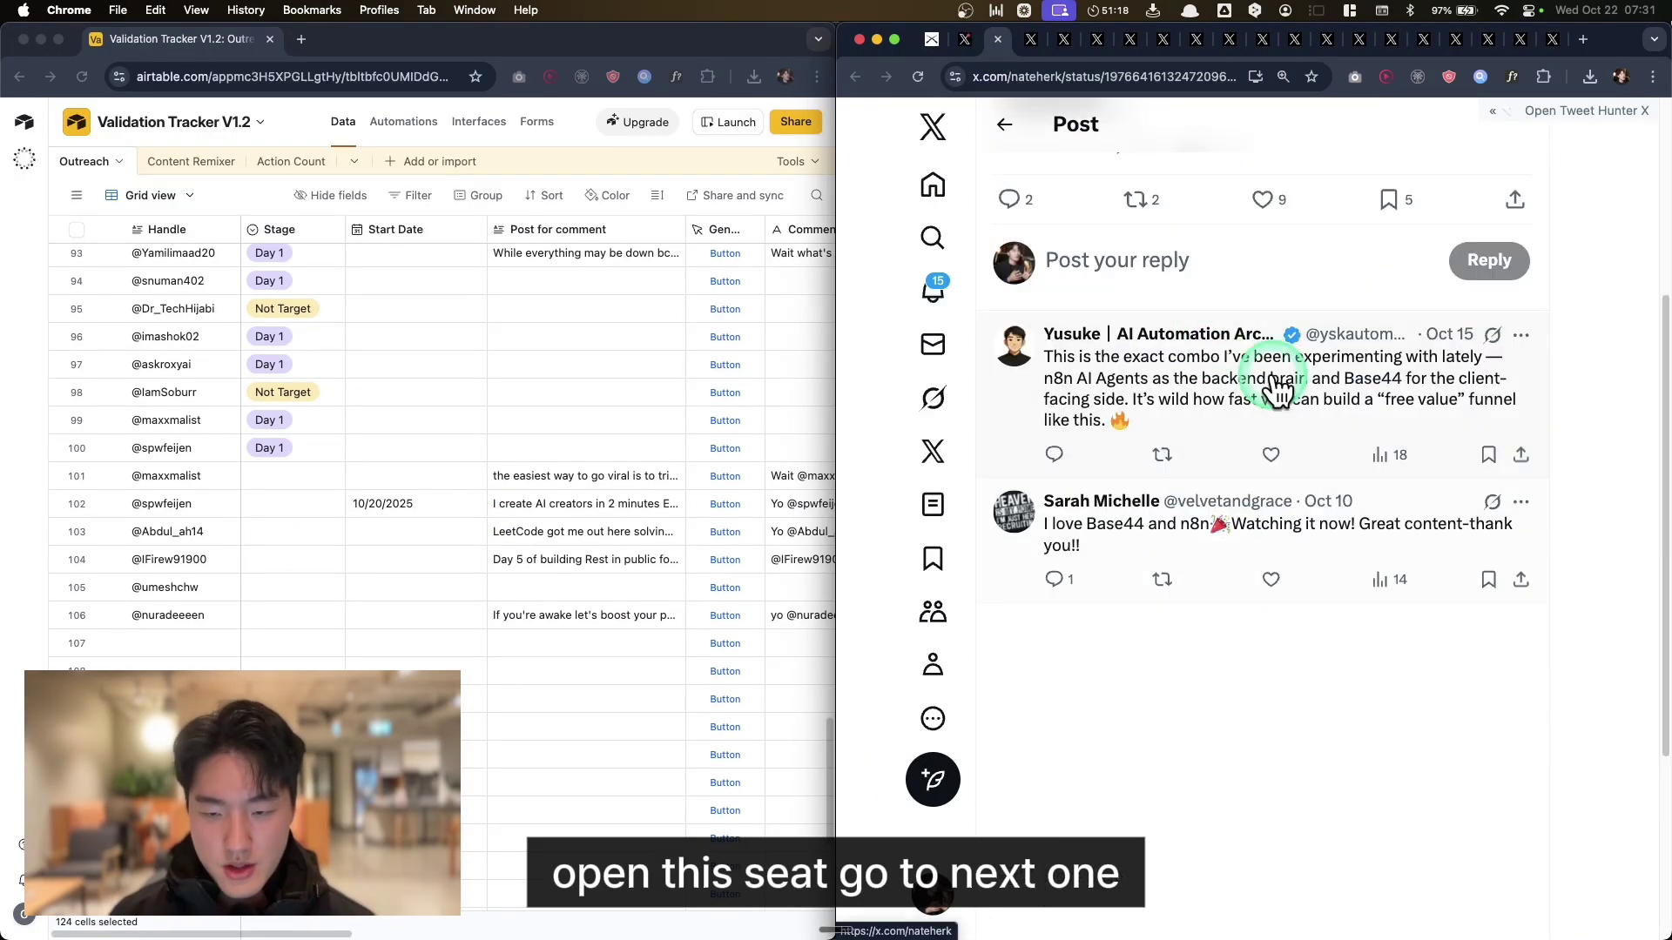
pyautogui.click(1129, 344)
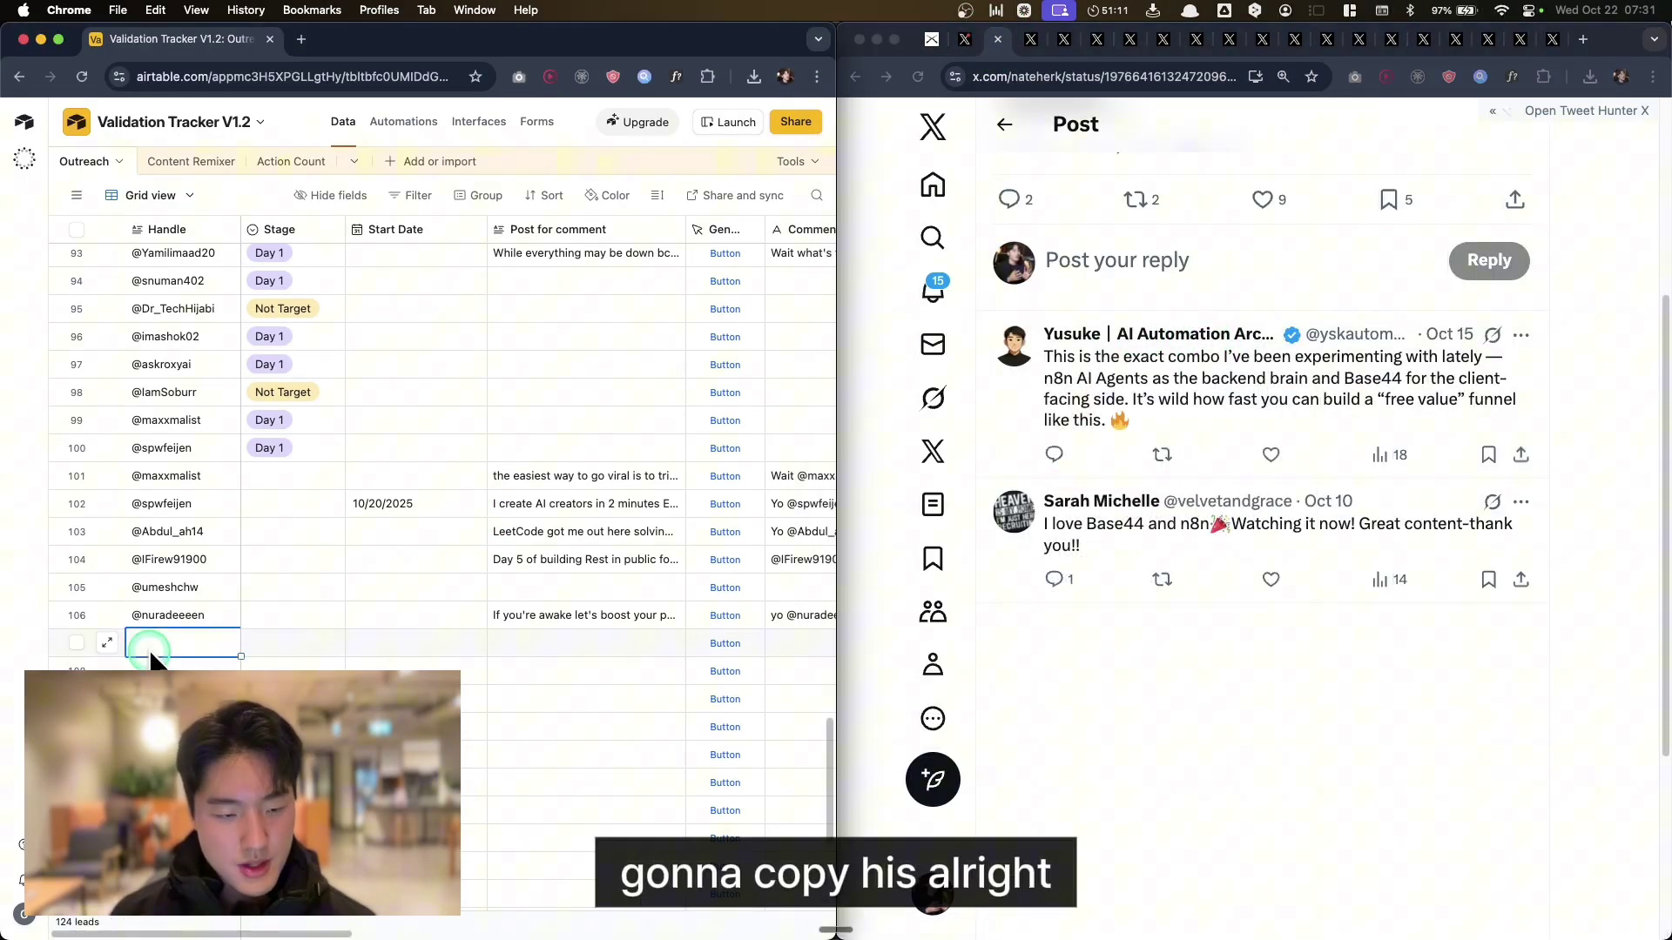
pyautogui.click(1130, 344)
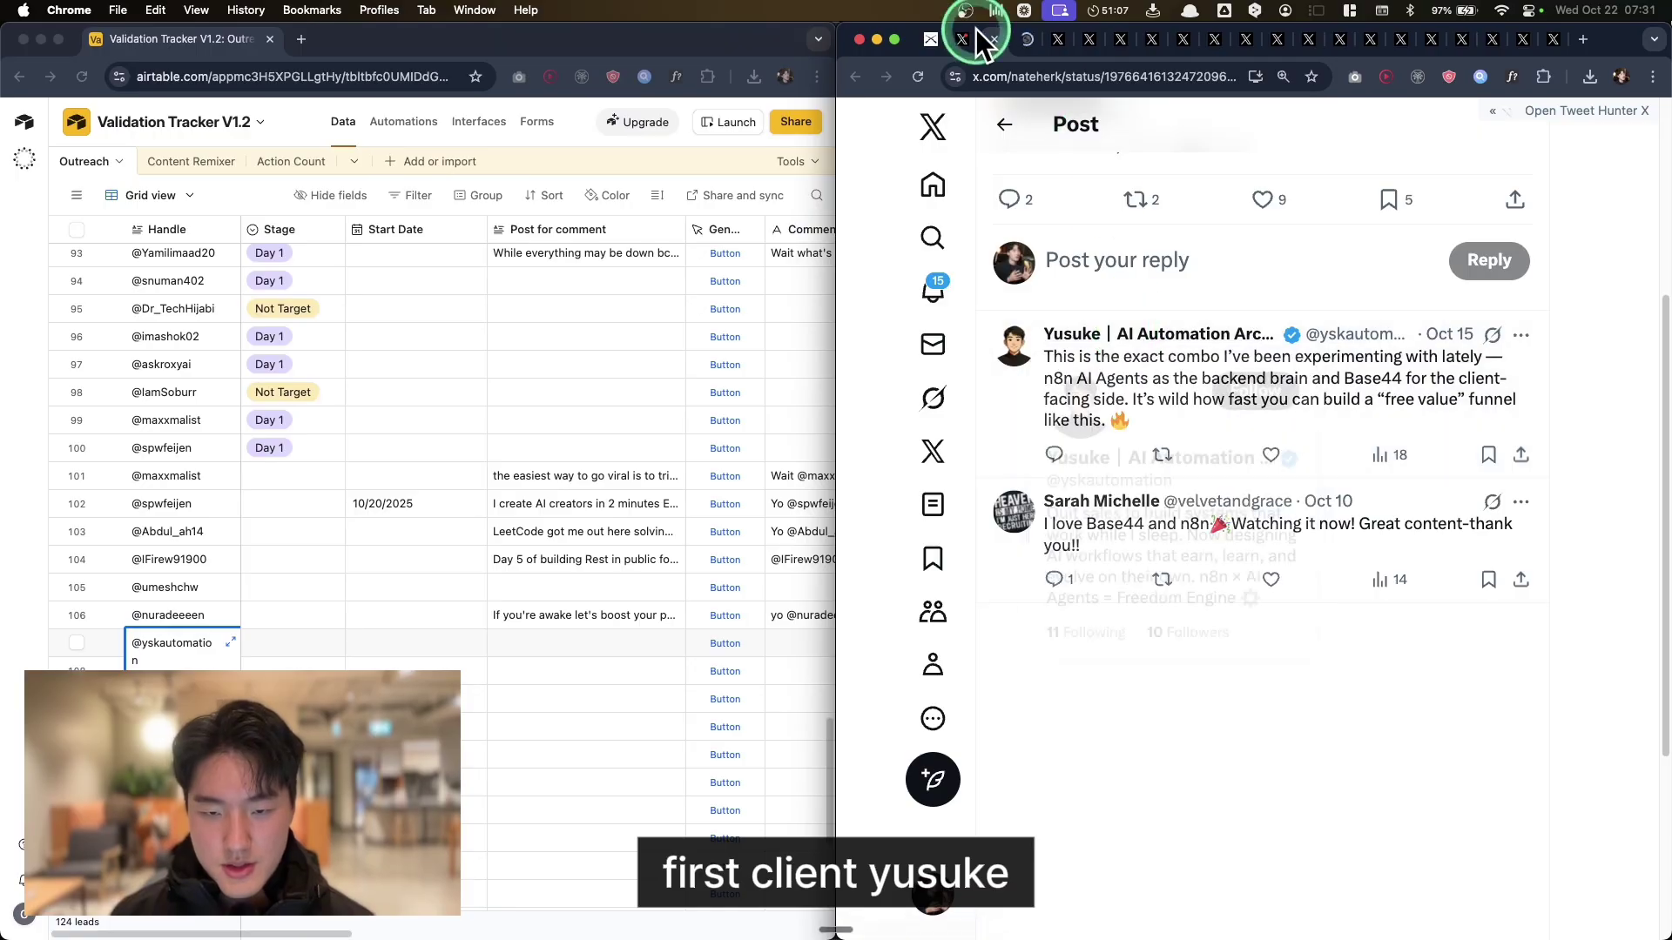
pyautogui.click(1459, 392)
# Like the new lead's two most recent X posts
pyautogui.click(585, 648)
pyautogui.scroll(-4, 1250, 634)
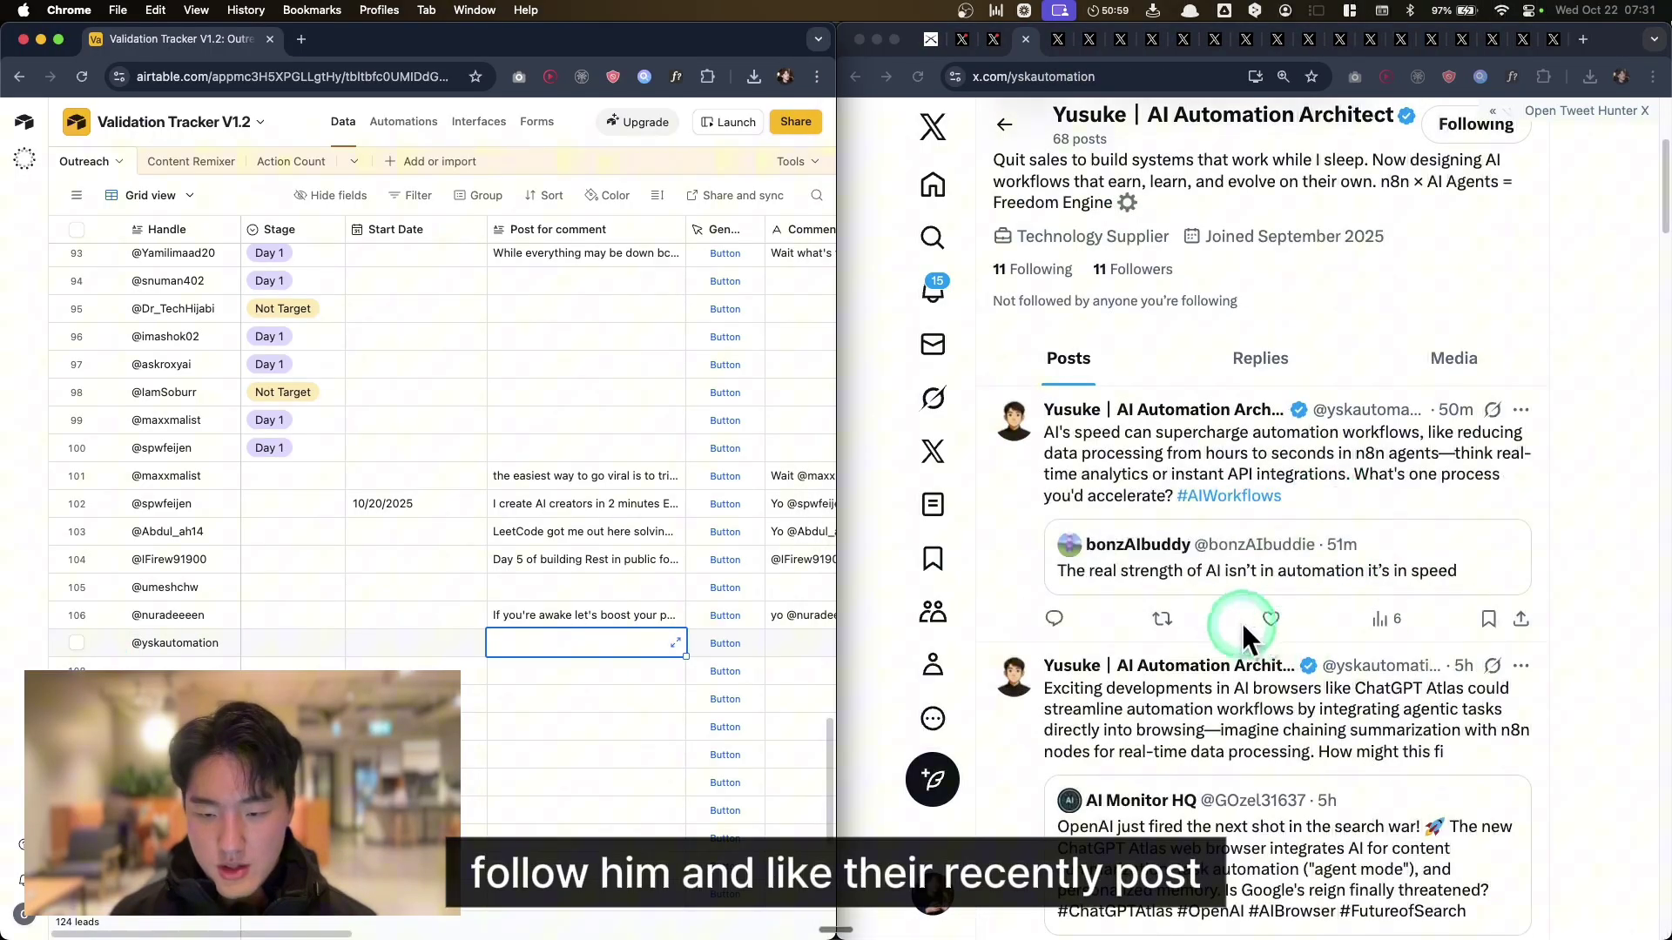
pyautogui.click(1271, 618)
pyautogui.scroll(-5, 1363, 570)
pyautogui.click(1273, 562)
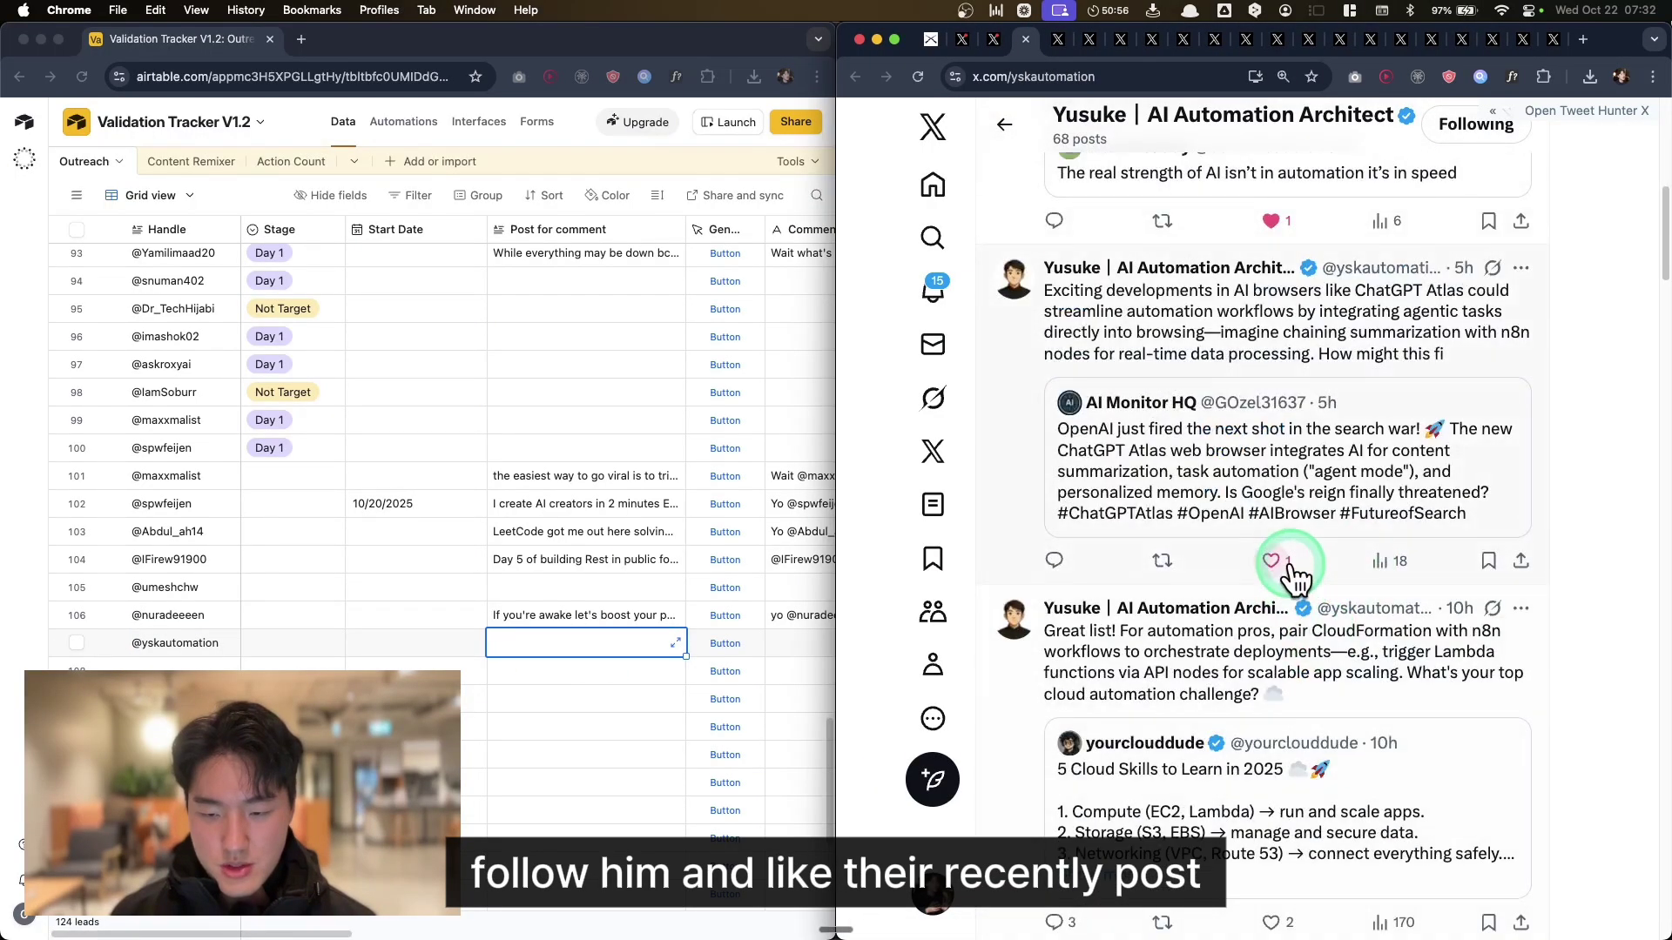
pyautogui.scroll(3, 1072, 375)
pyautogui.click(1056, 477)
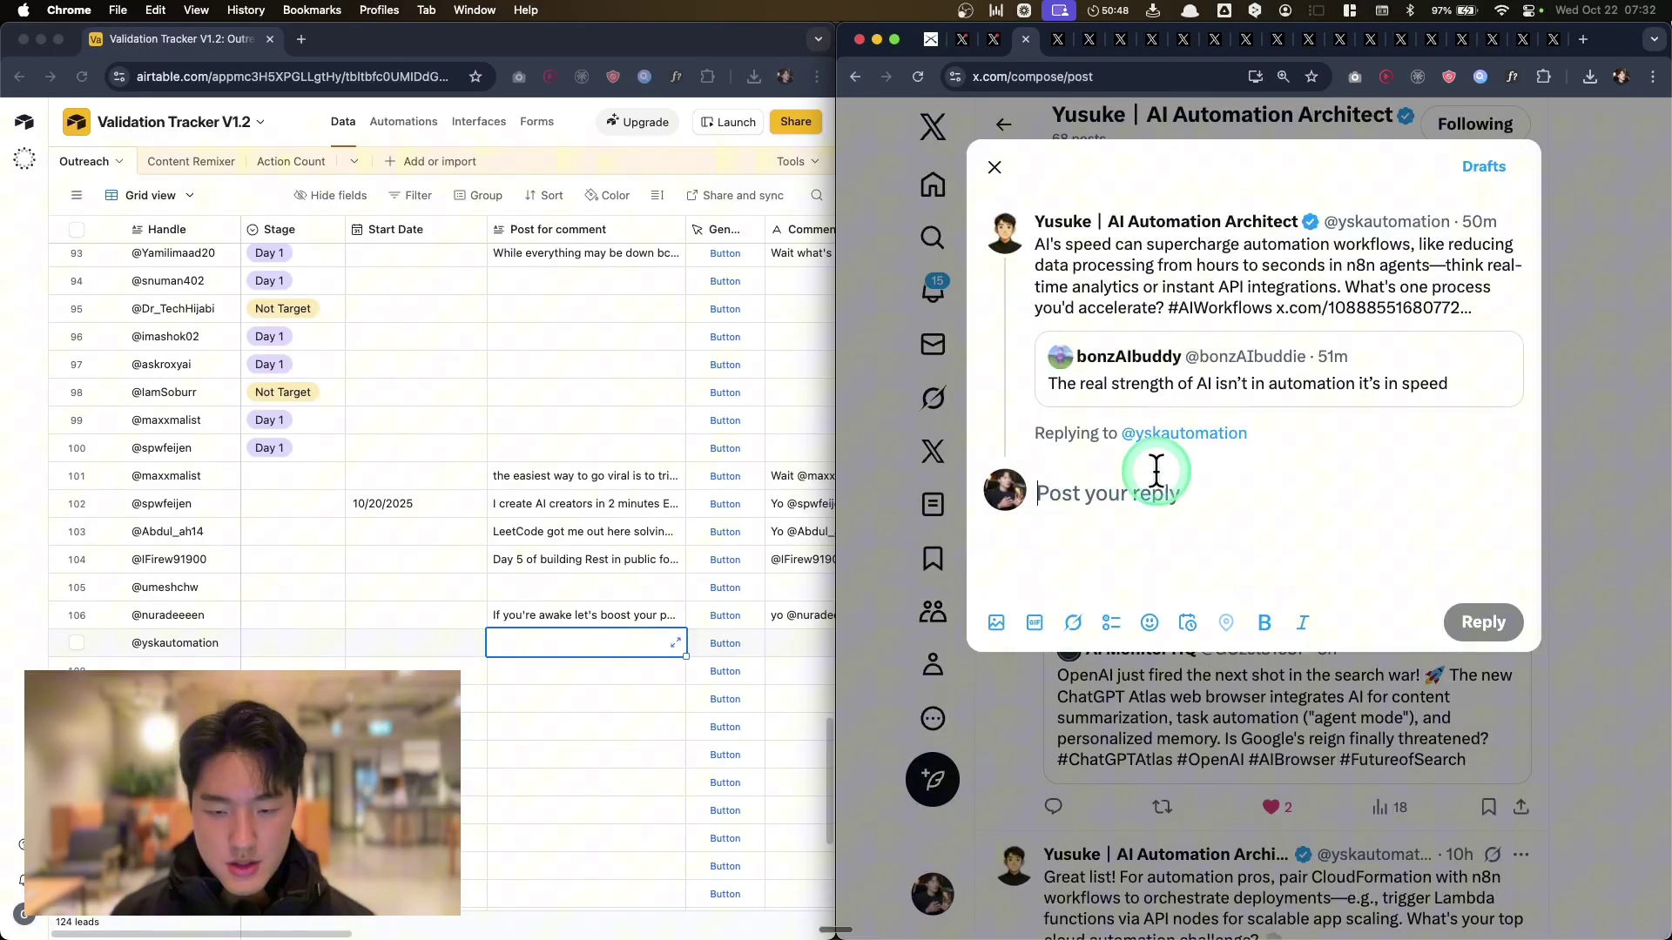
# Copy the lead's latest post text into row 107's Post for comment cell
pyautogui.click(1013, 225)
pyautogui.moveTo(1012, 225); pyautogui.dragTo(1215, 306)
pyautogui.press('super+c')
pyautogui.click(1124, 561)
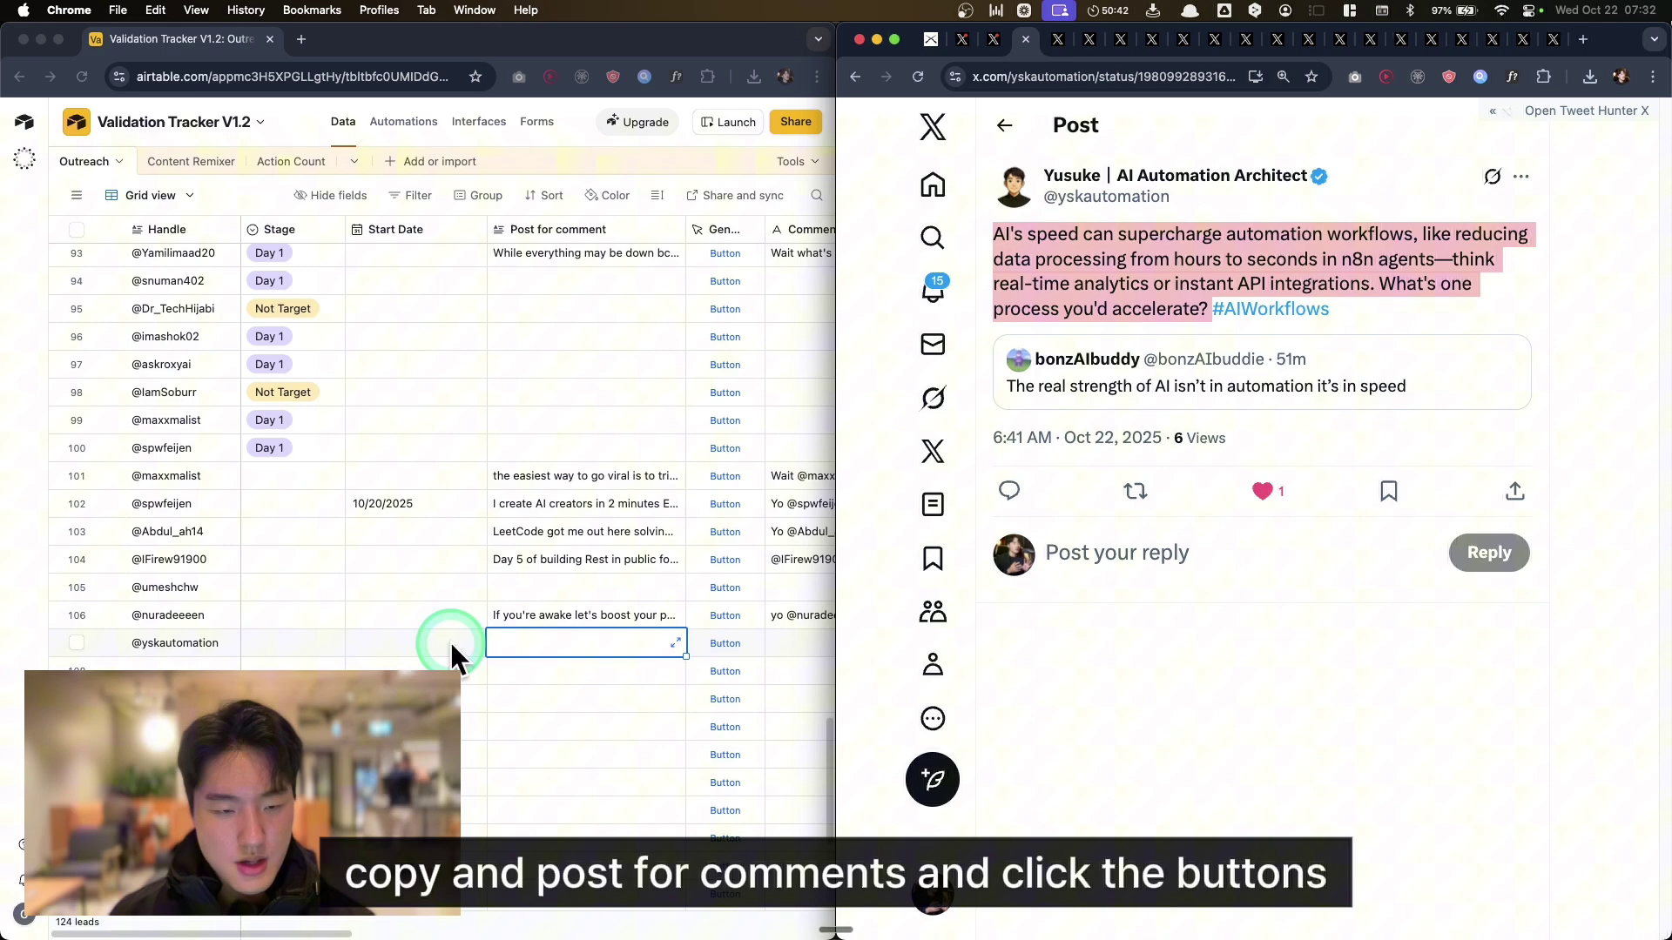
pyautogui.click(547, 644)
pyautogui.press('super+v')
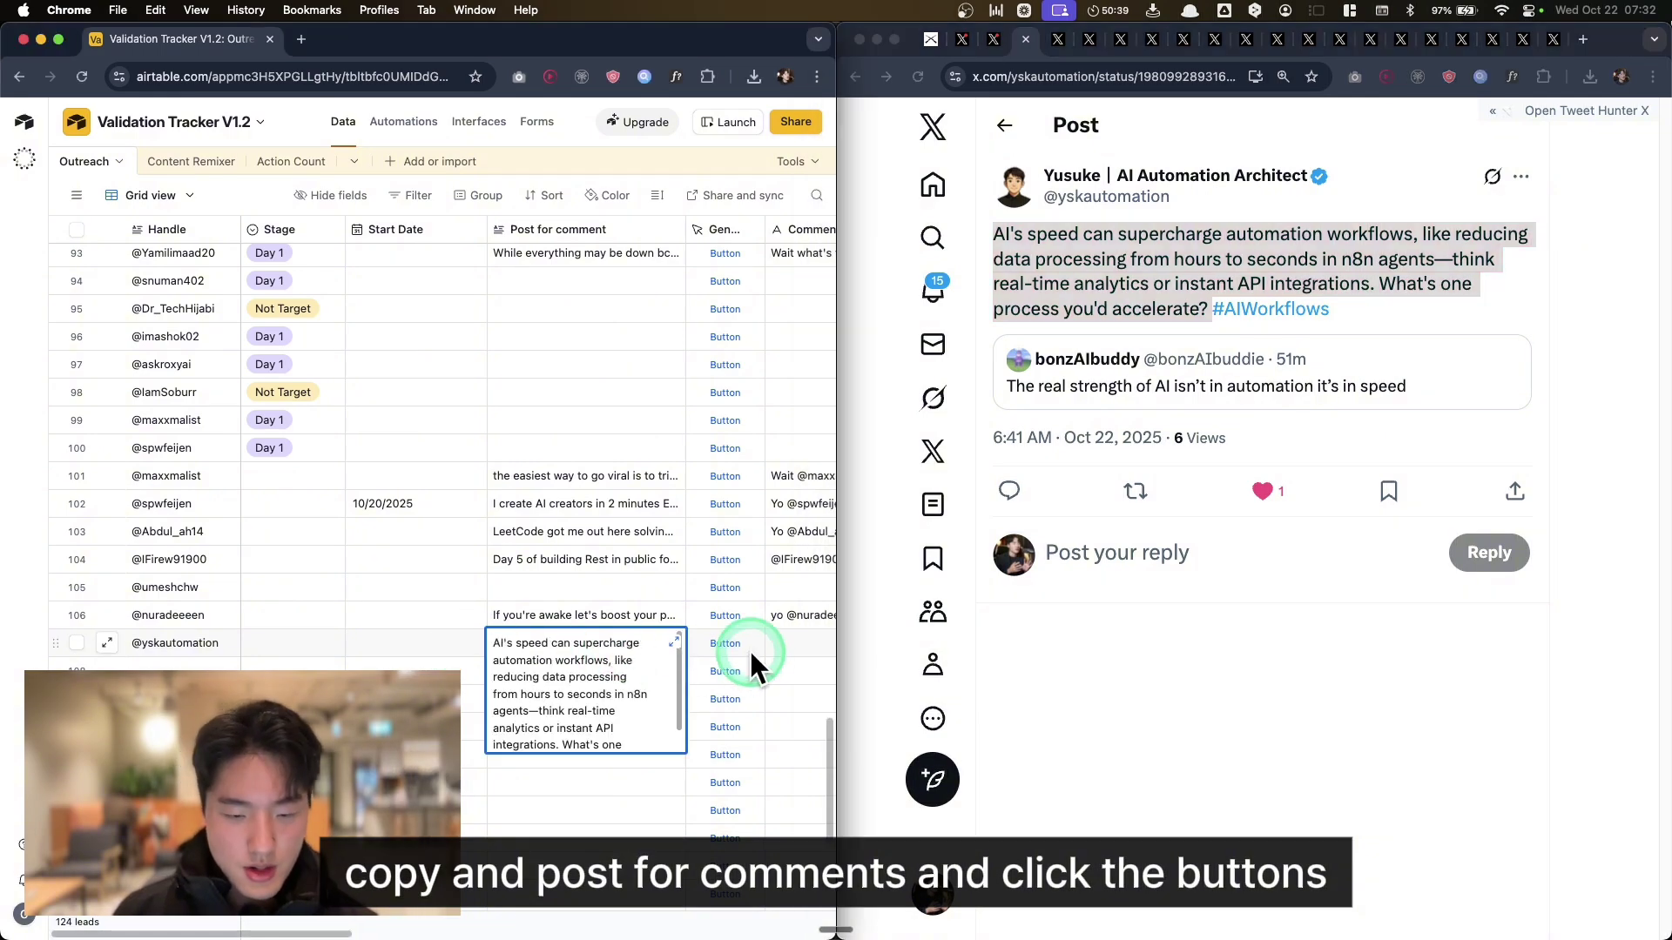
pyautogui.press('super+equal')
pyautogui.hscroll(5, 549, 723)
# Generate a comment for row 107 and copy it
pyautogui.click(487, 701)
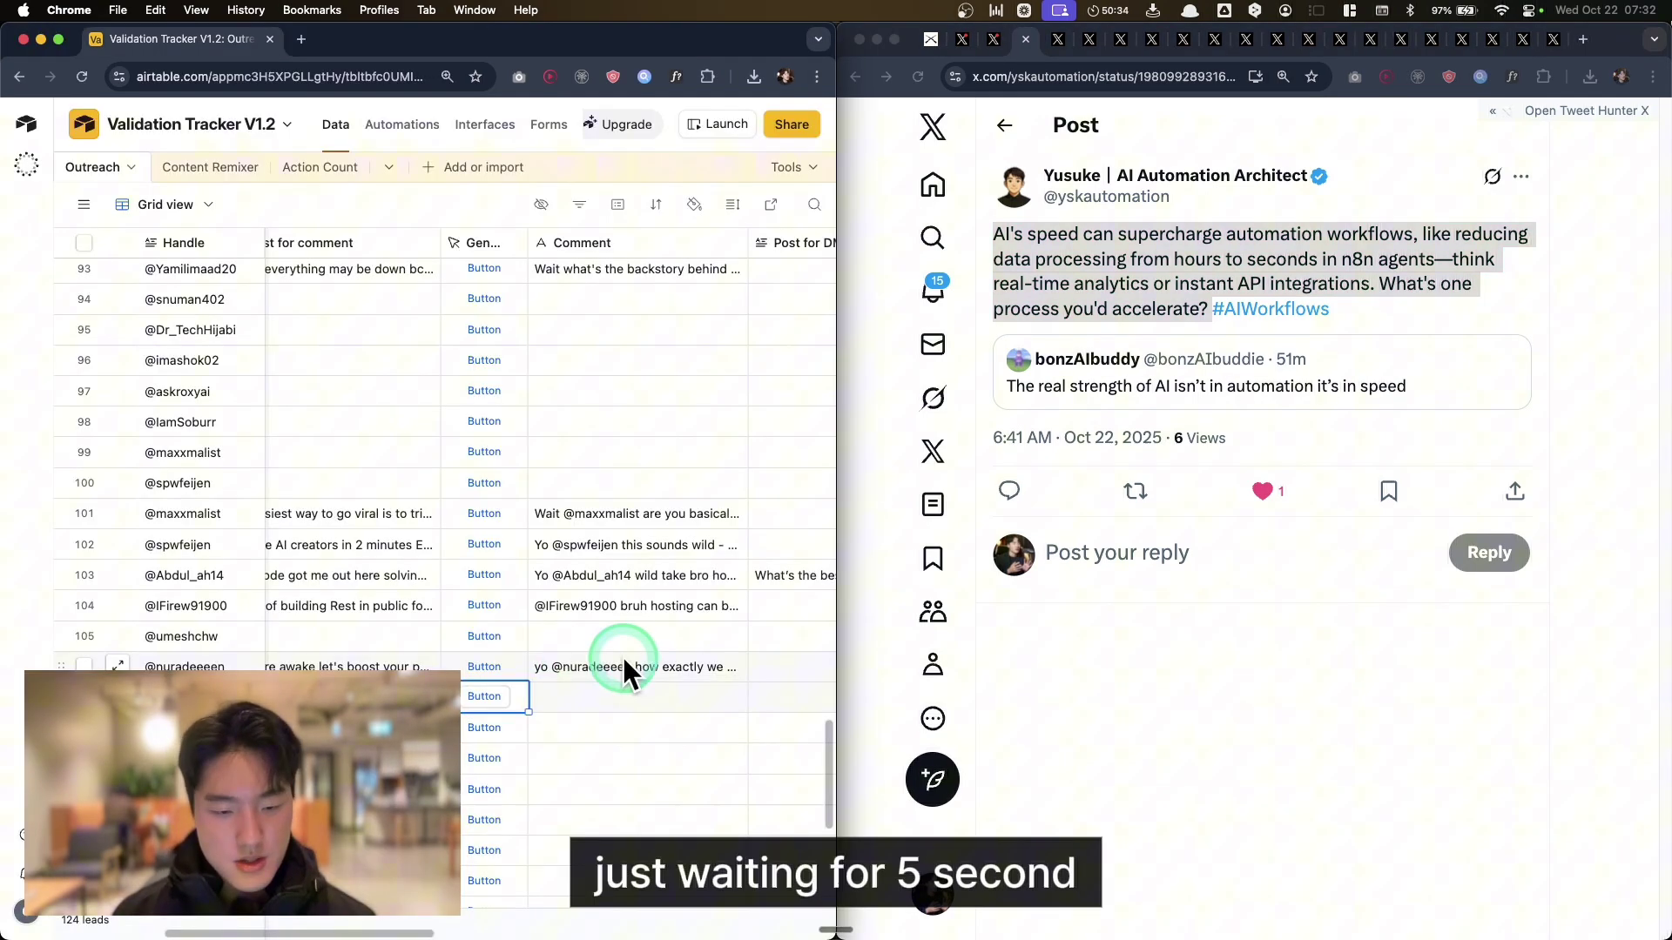
pyautogui.press('super+equal')
pyautogui.click(660, 764)
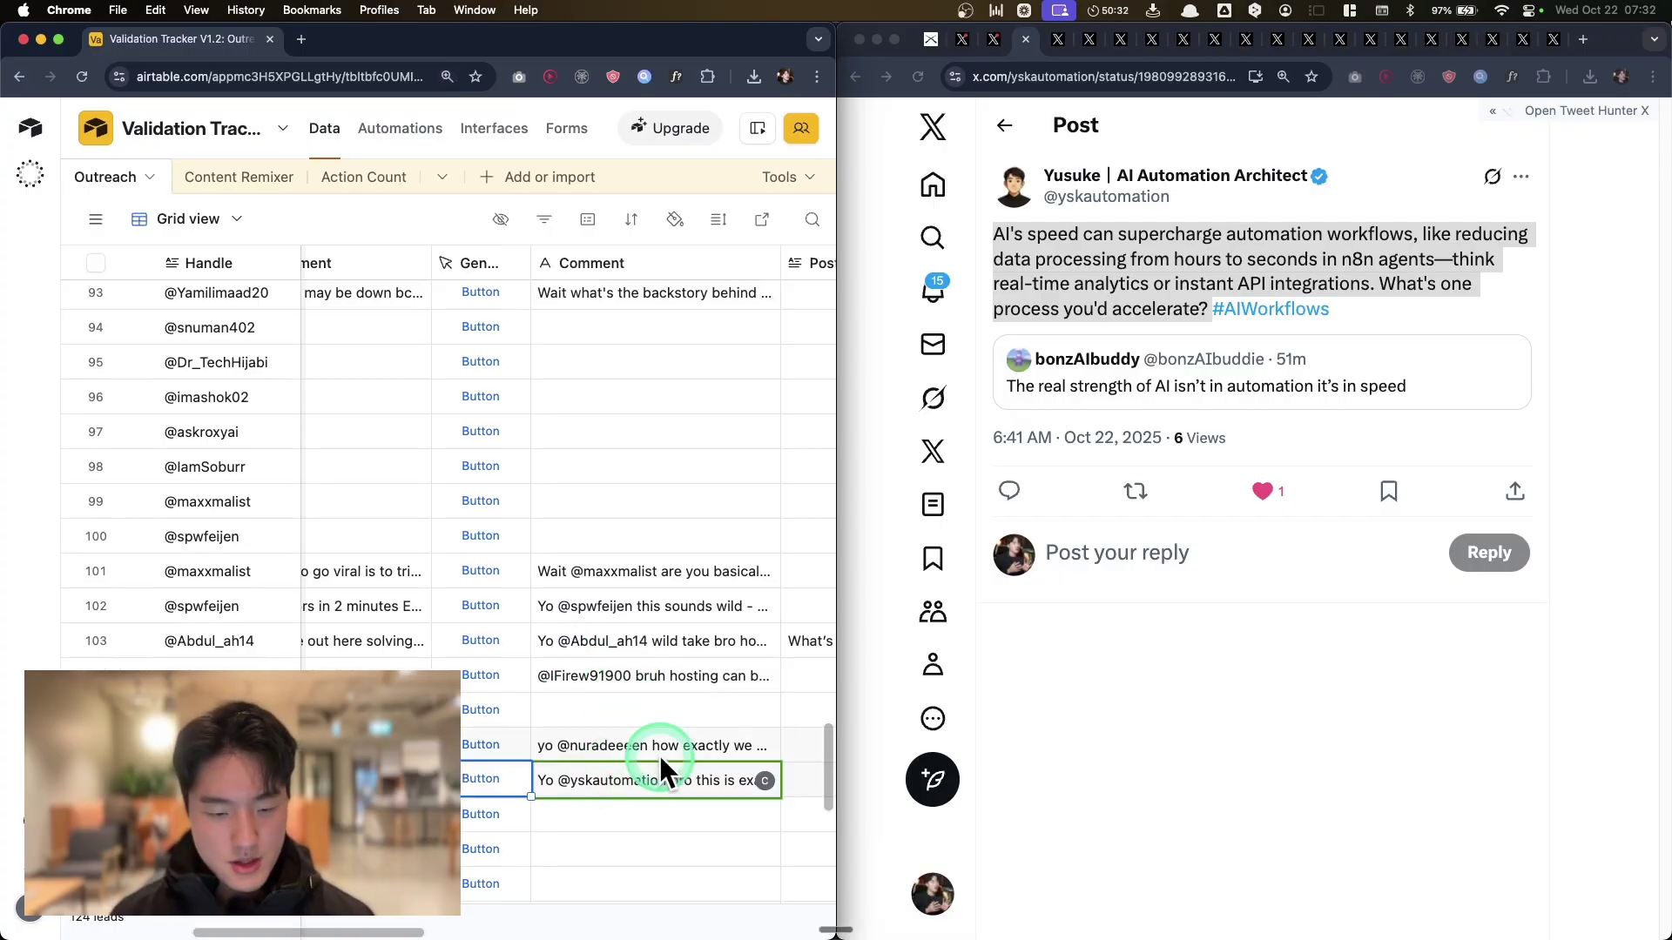
pyautogui.click(666, 777)
pyautogui.press('super+a')
pyautogui.click(1043, 679)
# Post the generated comment as a reply to the lead's latest post
pyautogui.click(1291, 560)
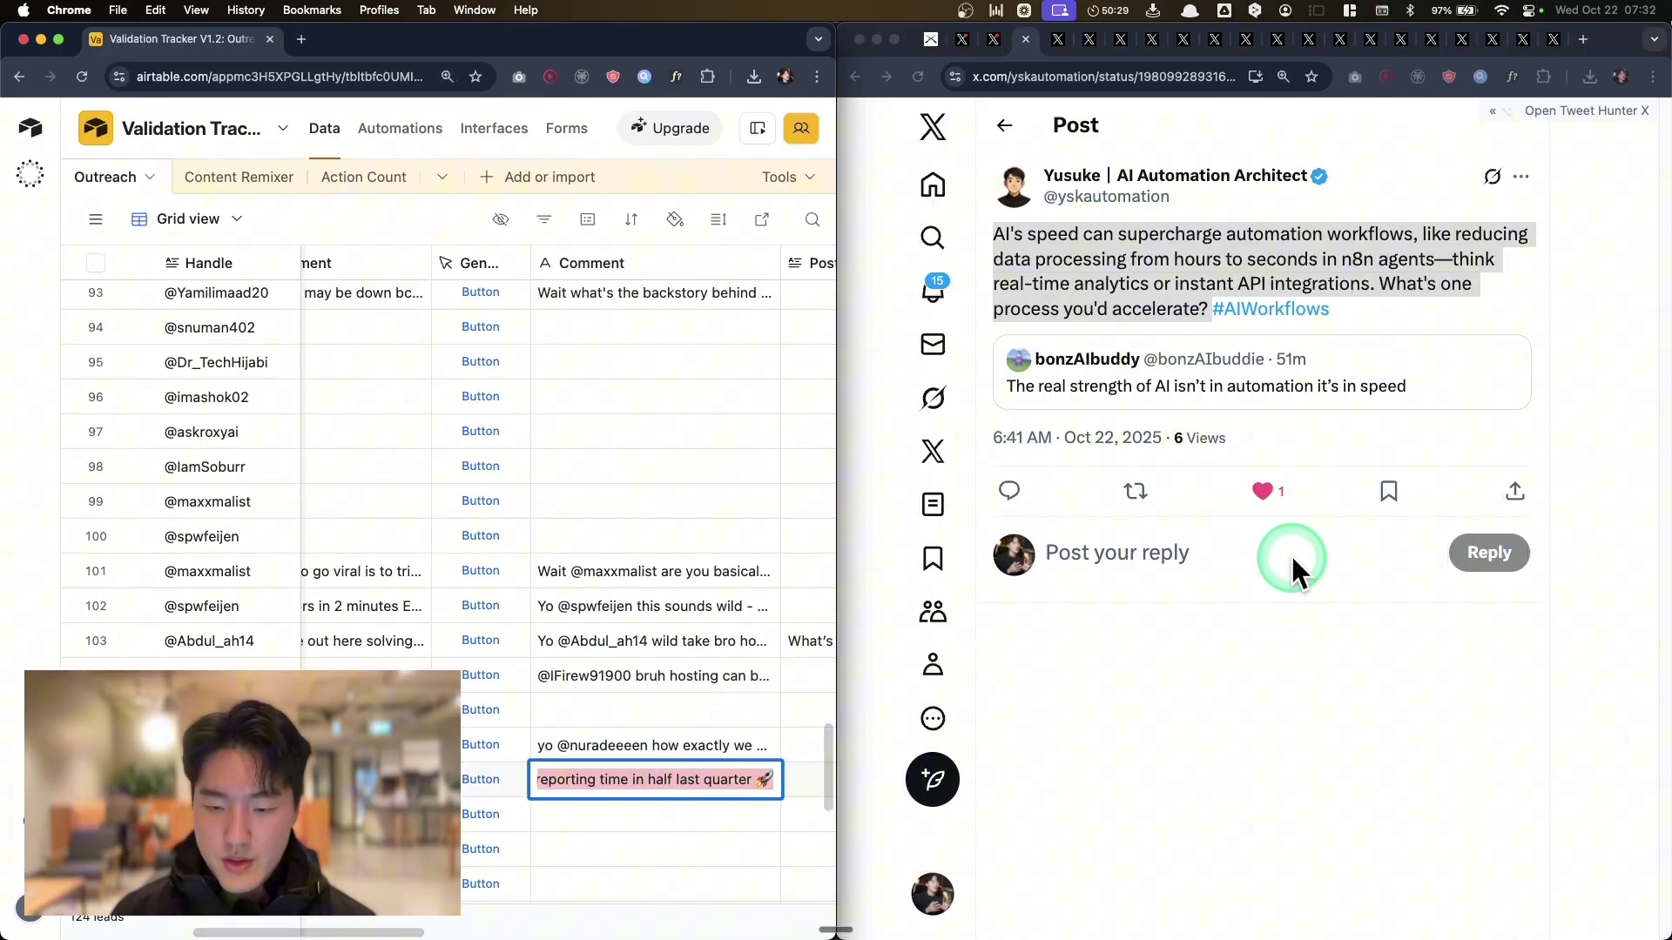
pyautogui.write('Yo @yskautomation bro this is exactly how I cut my reporting time in half last quarter 🚀')
pyautogui.click(1380, 609)
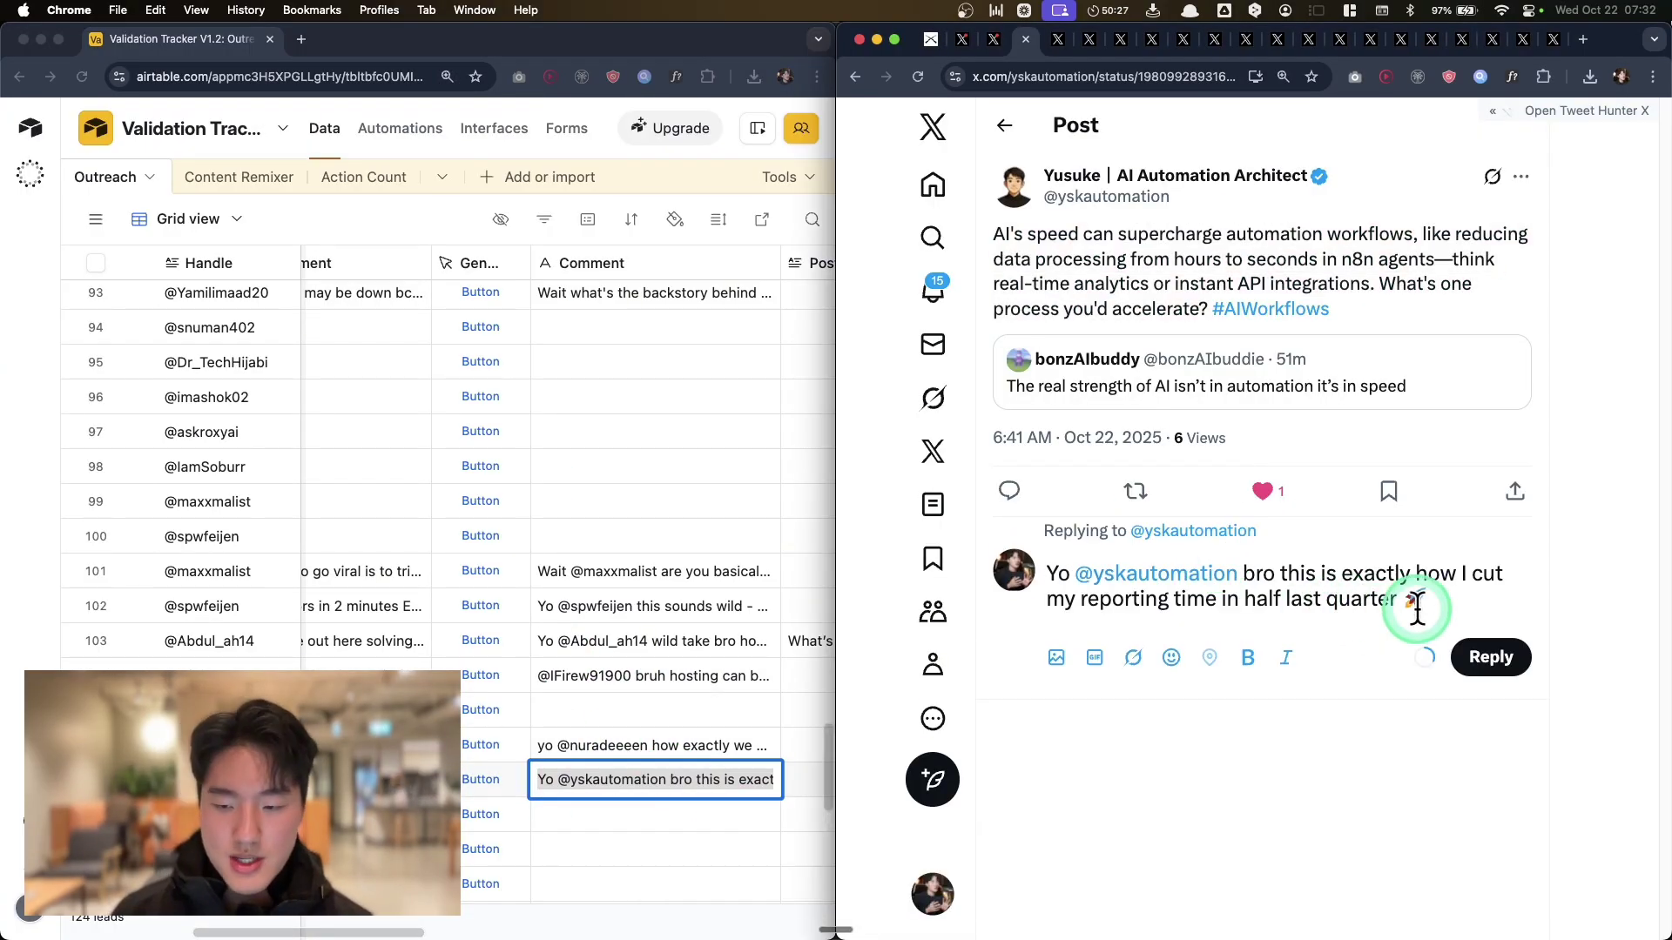
pyautogui.click(1470, 602)
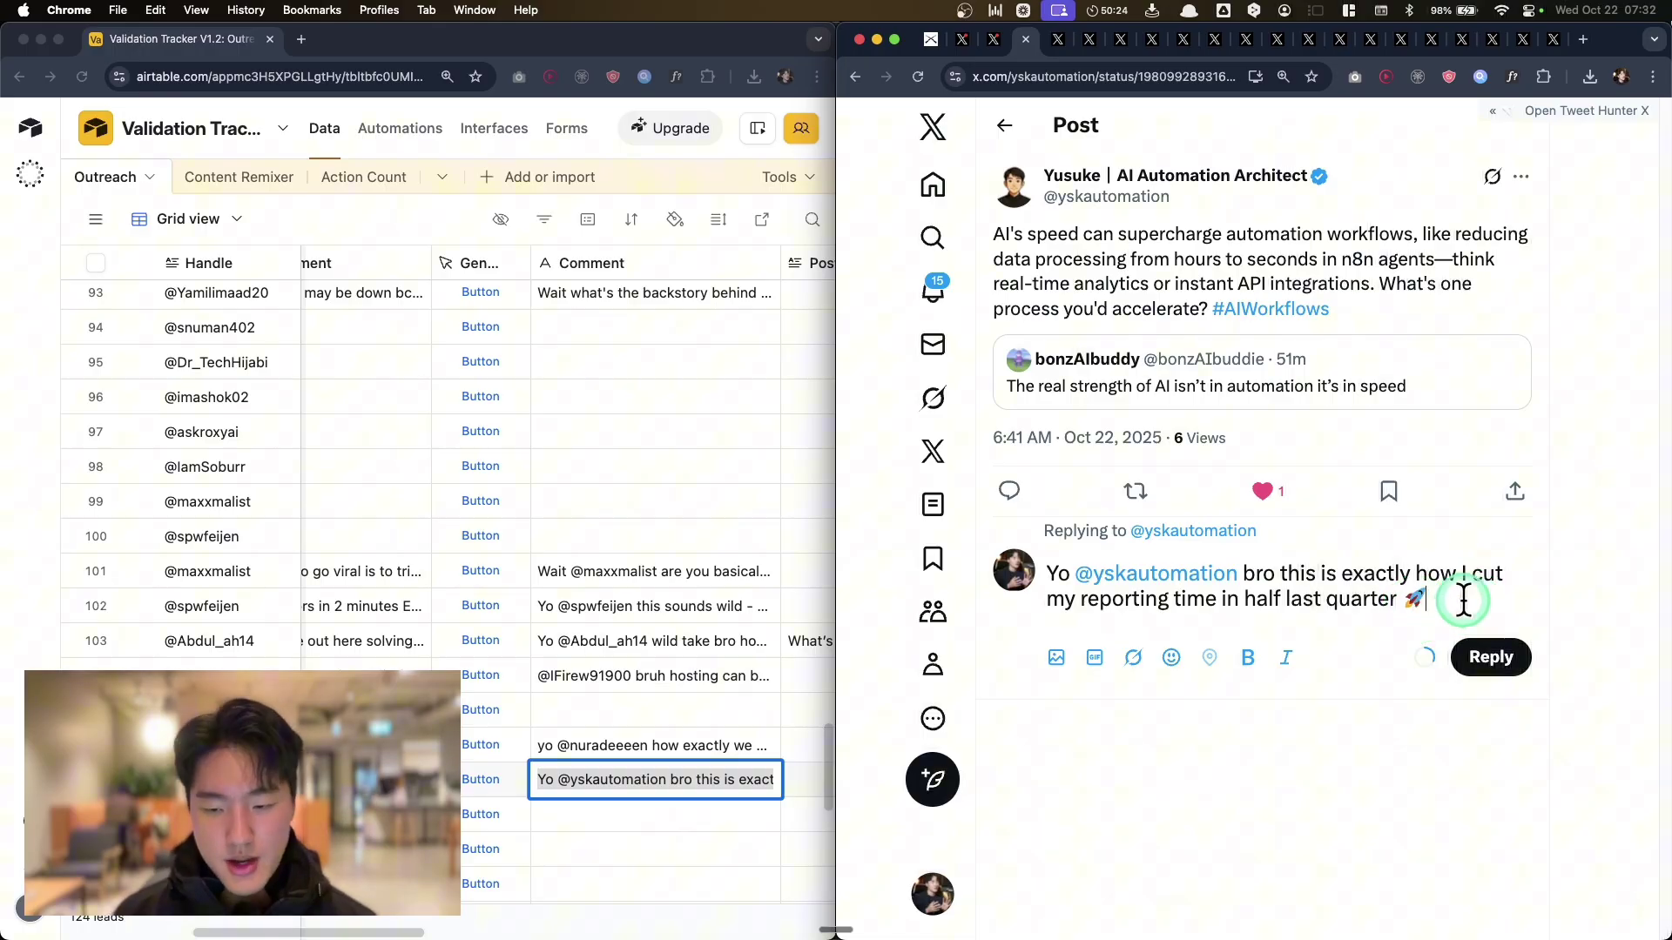
pyautogui.click(1494, 661)
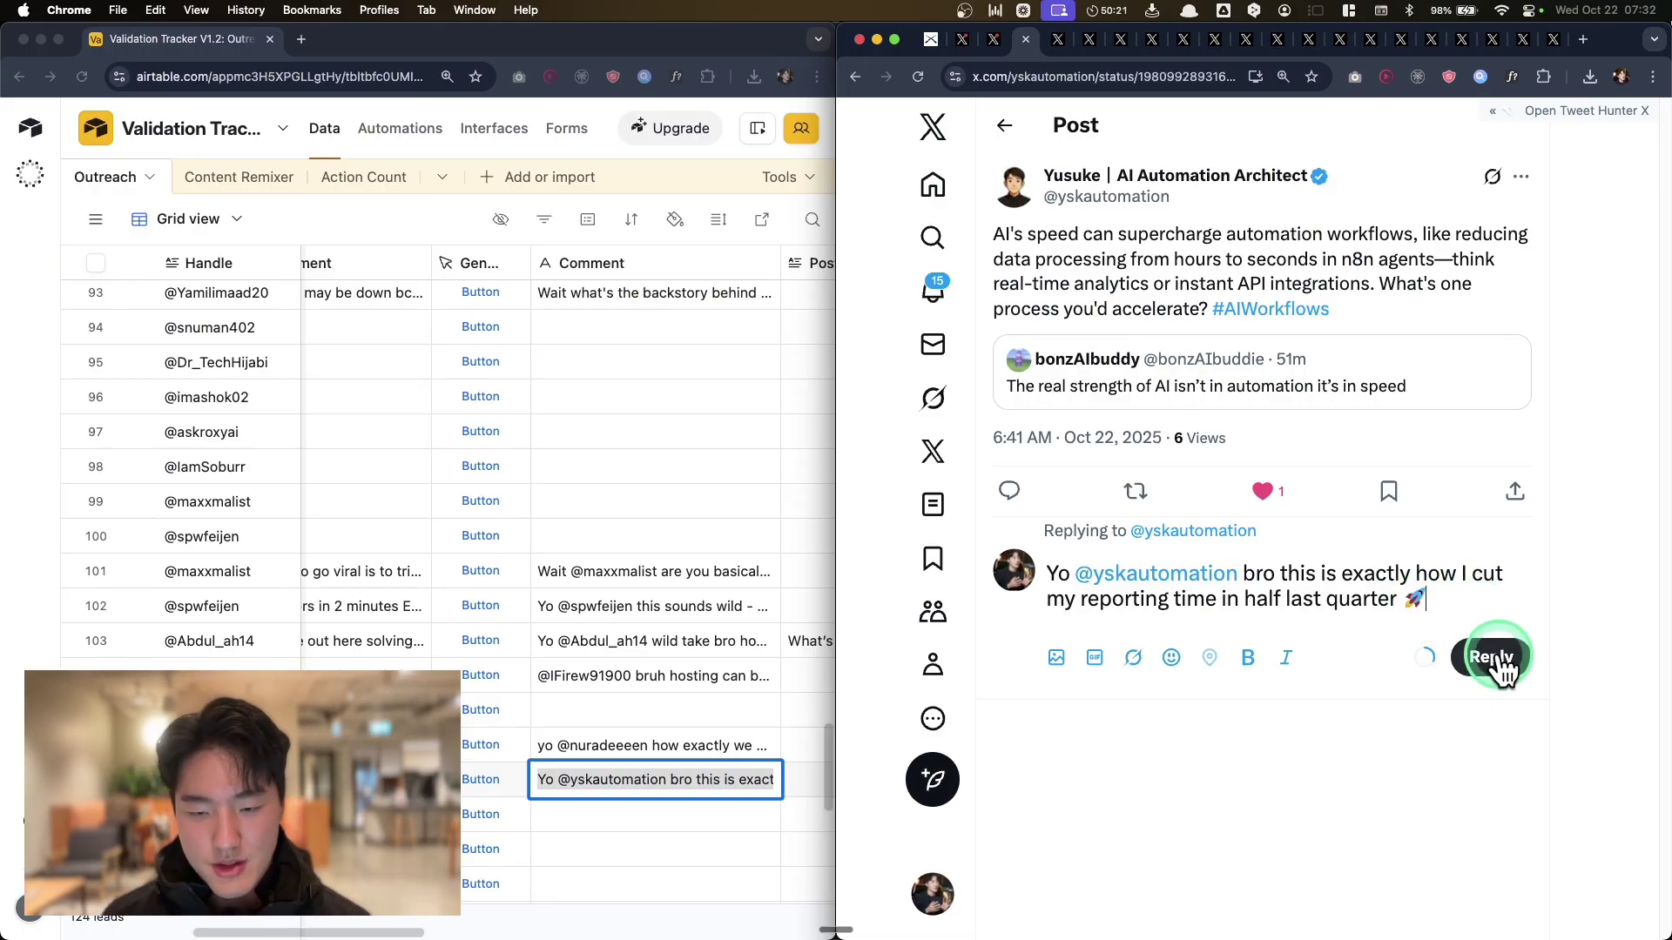
# Open the next replier's profile and like their Modern Mustard Seed post
pyautogui.press('super+w')
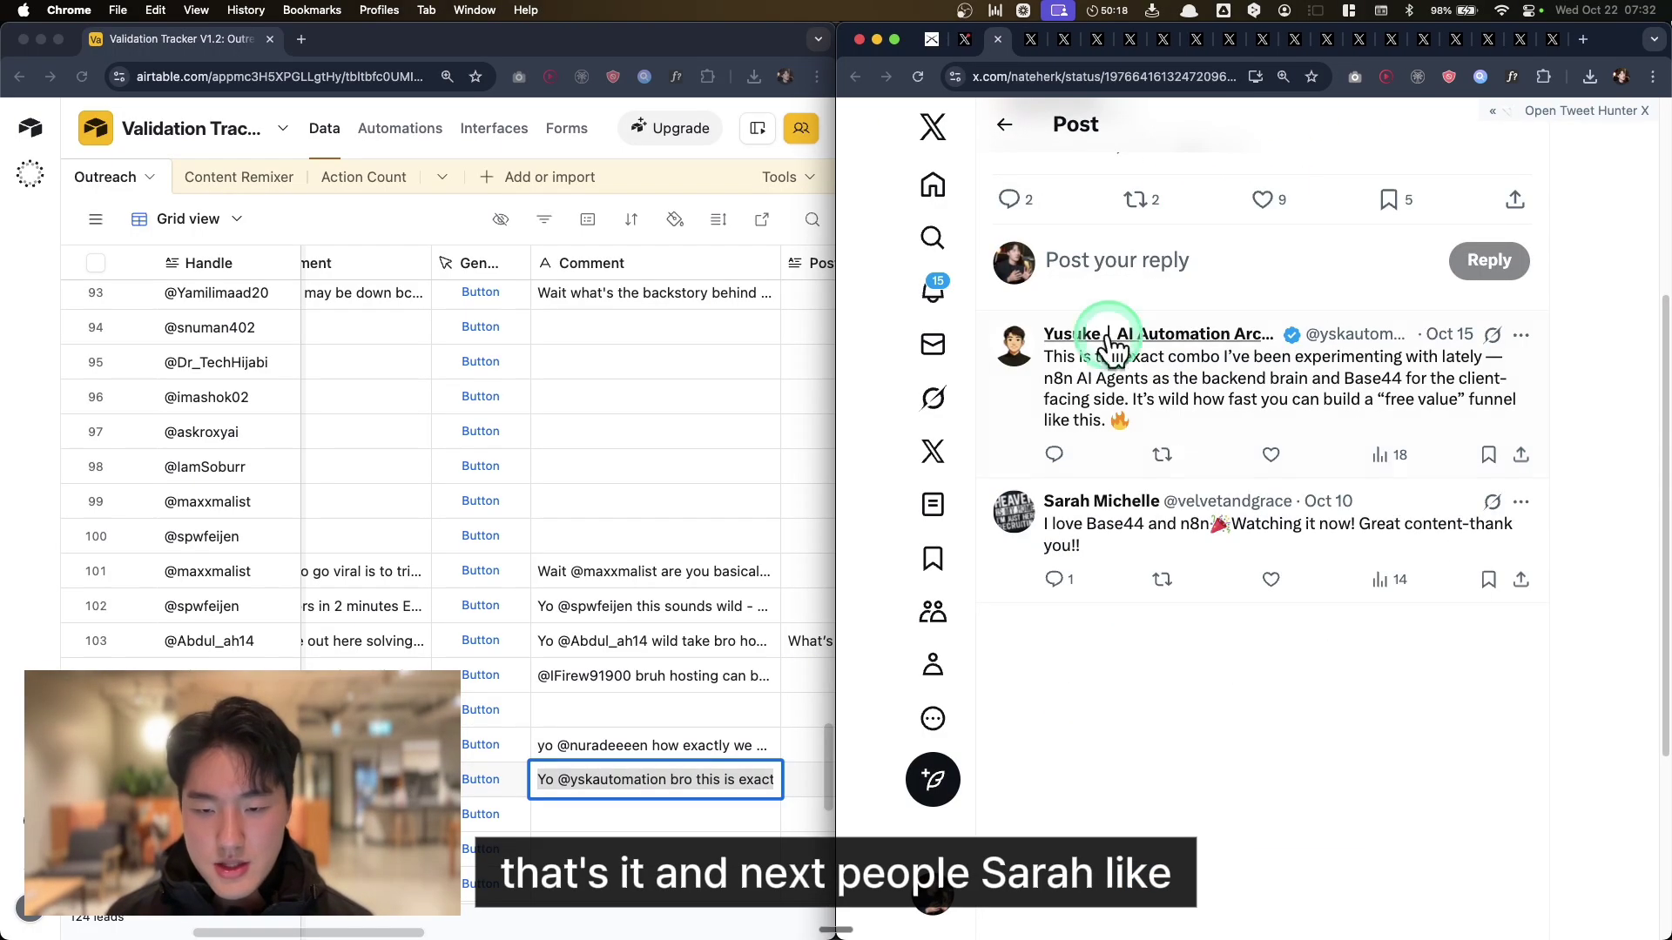
pyautogui.click(1111, 509)
pyautogui.scroll(-10, 1306, 522)
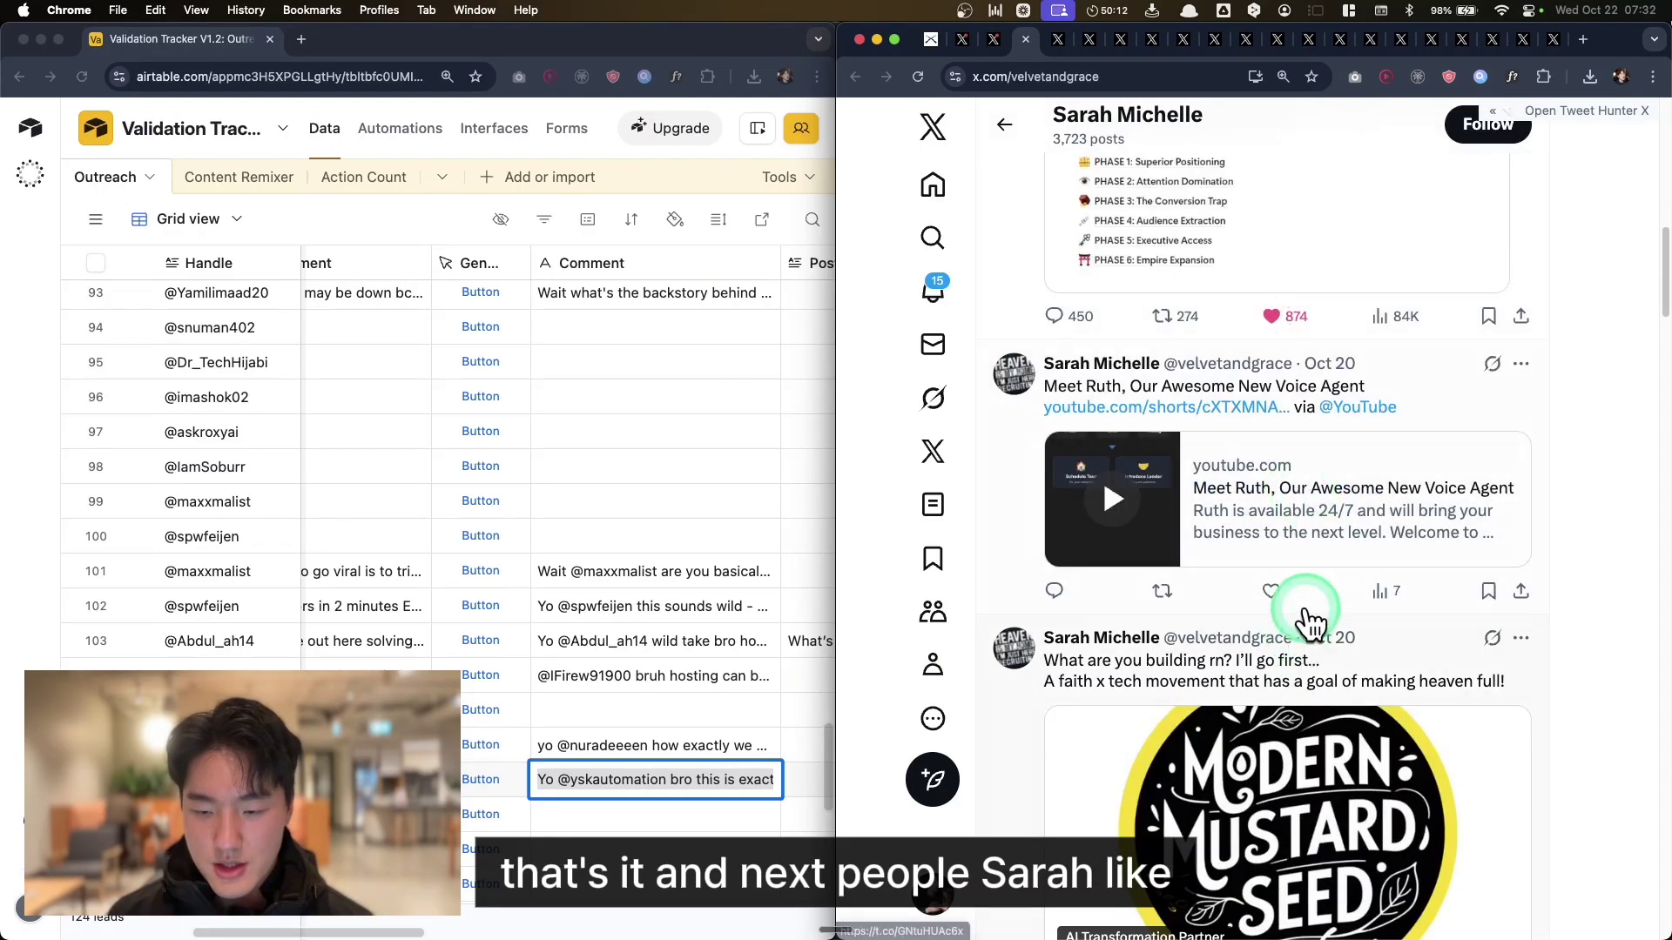
pyautogui.scroll(-8, 1393, 566)
pyautogui.click(1278, 324)
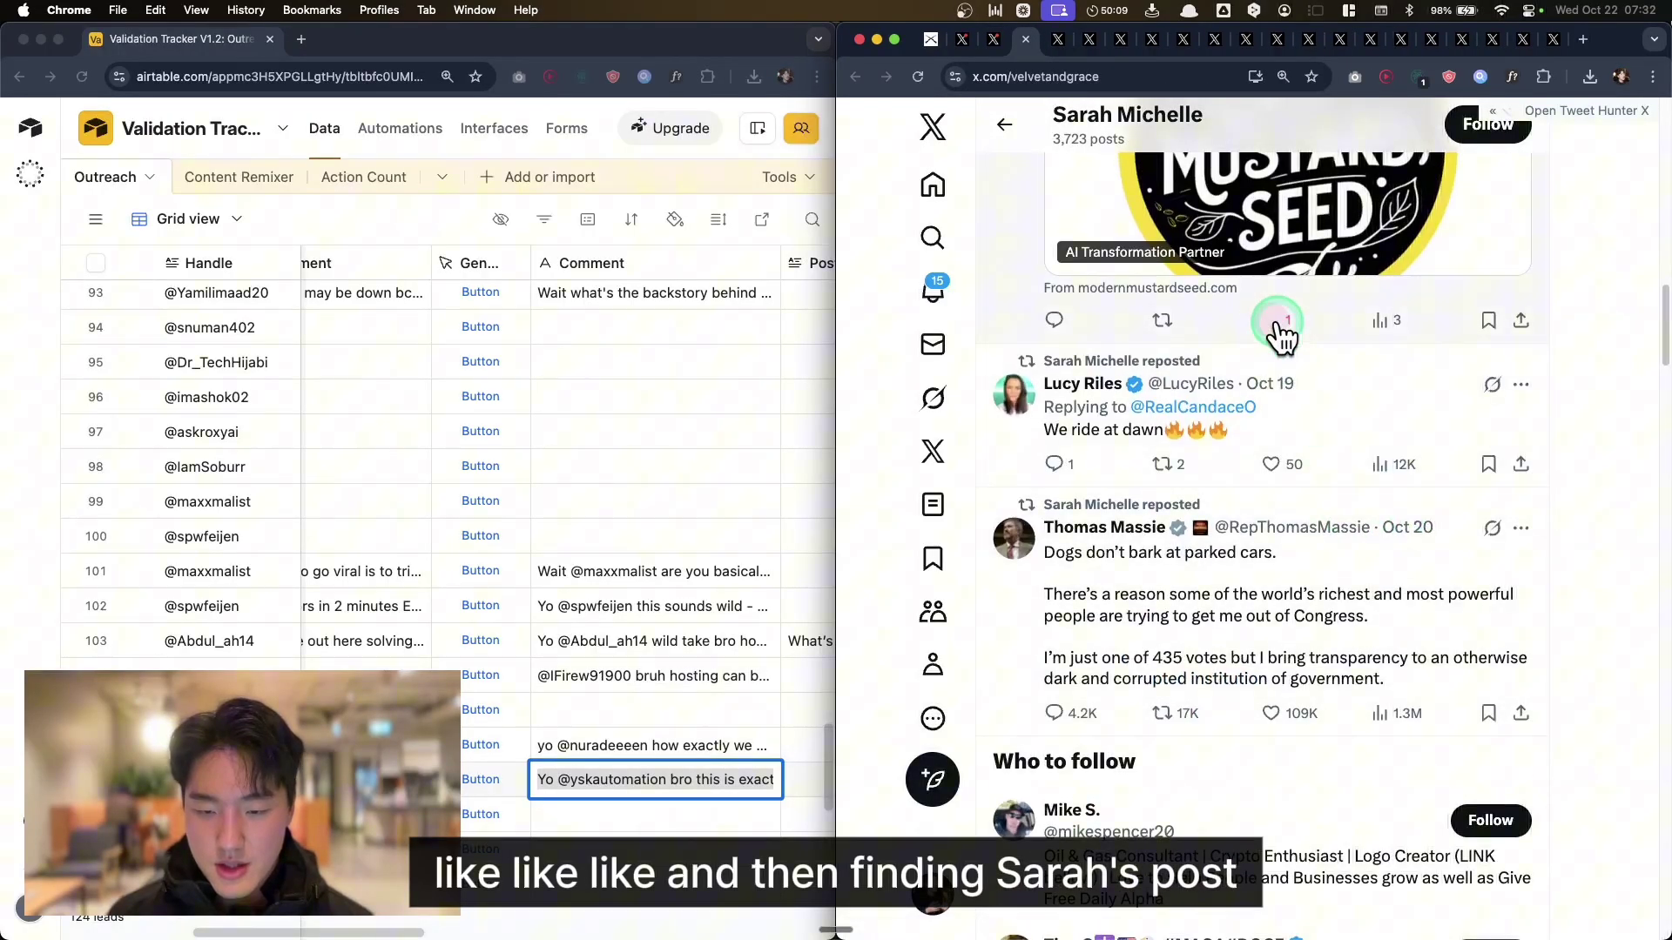
pyautogui.scroll(-7, 1306, 453)
pyautogui.scroll(12, 1319, 470)
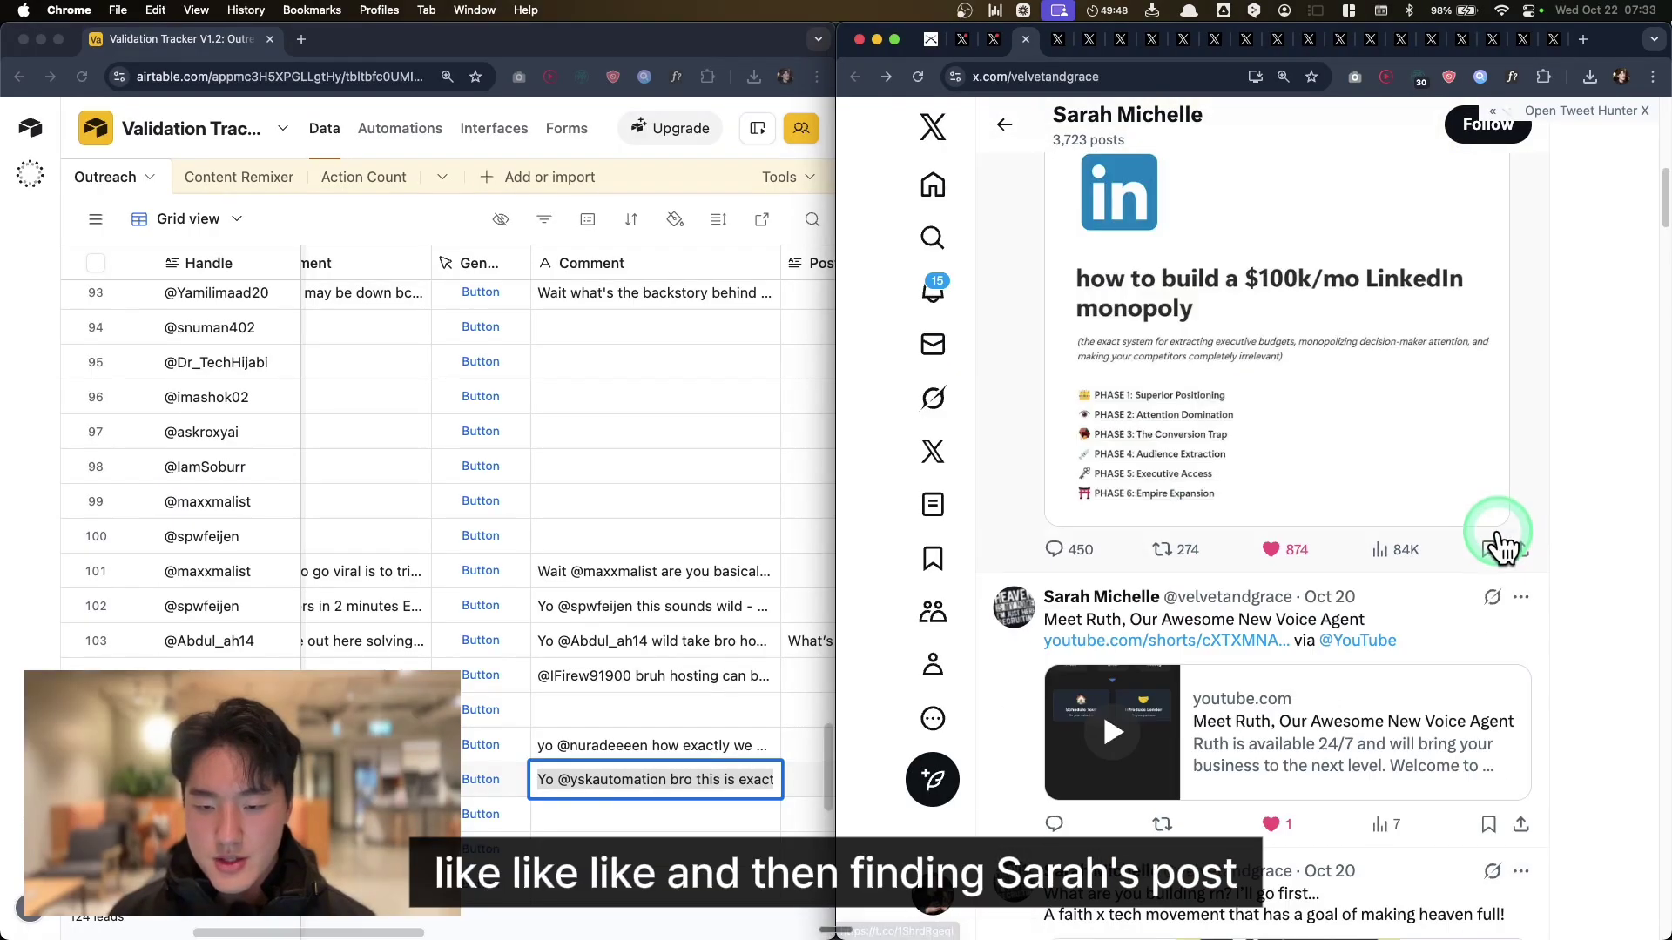
pyautogui.scroll(-1, 1502, 546)
# Copy the Meet Ruth post text into the new row's Post for comment cell
pyautogui.click(1448, 567)
pyautogui.moveTo(1358, 234); pyautogui.dragTo(1039, 234)
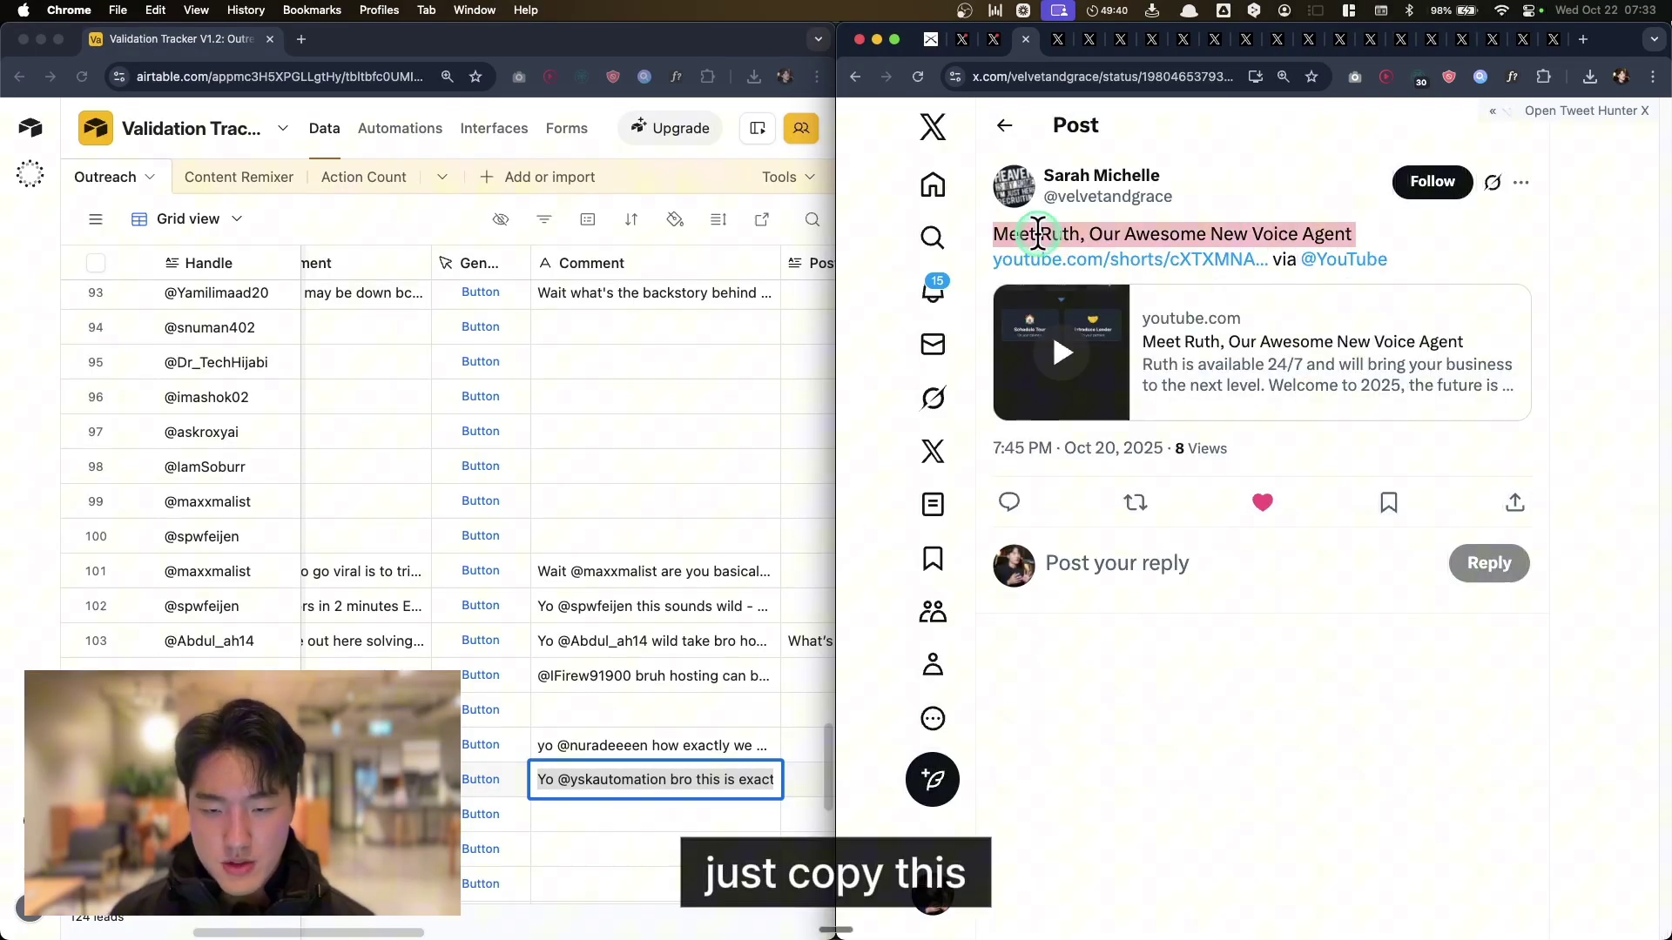
pyautogui.moveTo(1173, 197); pyautogui.dragTo(1044, 196)
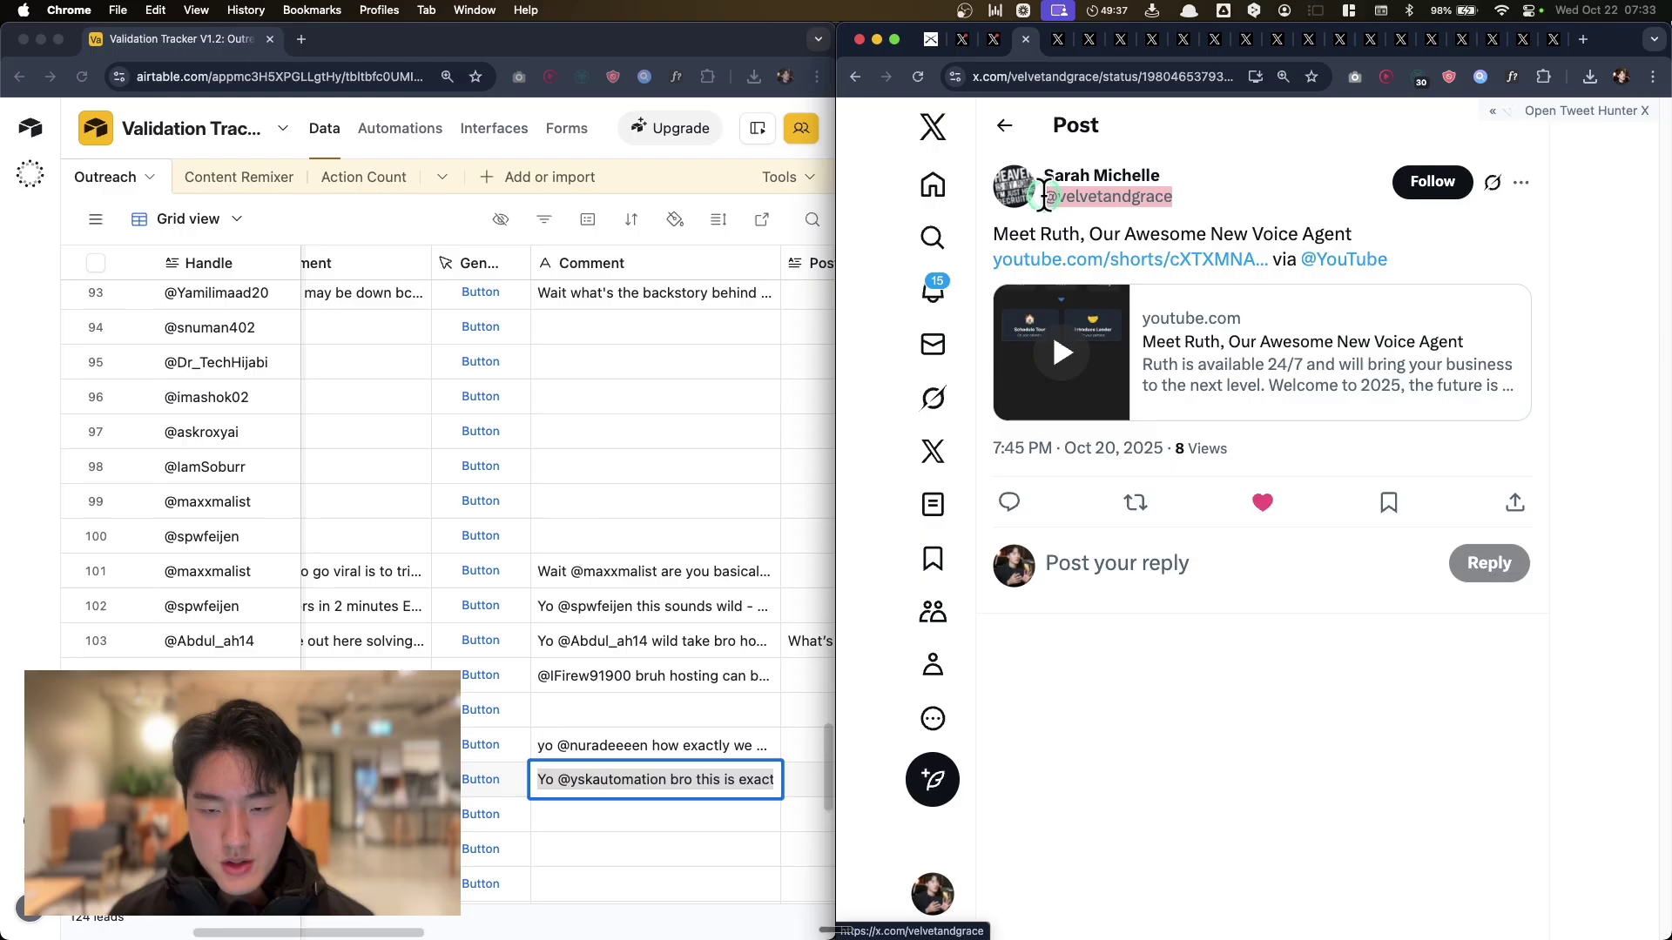
pyautogui.hscroll(-3, 566, 566)
pyautogui.tripleClick(1183, 233)
pyautogui.press('super+c')
pyautogui.click(567, 744)
pyautogui.press('super+v')
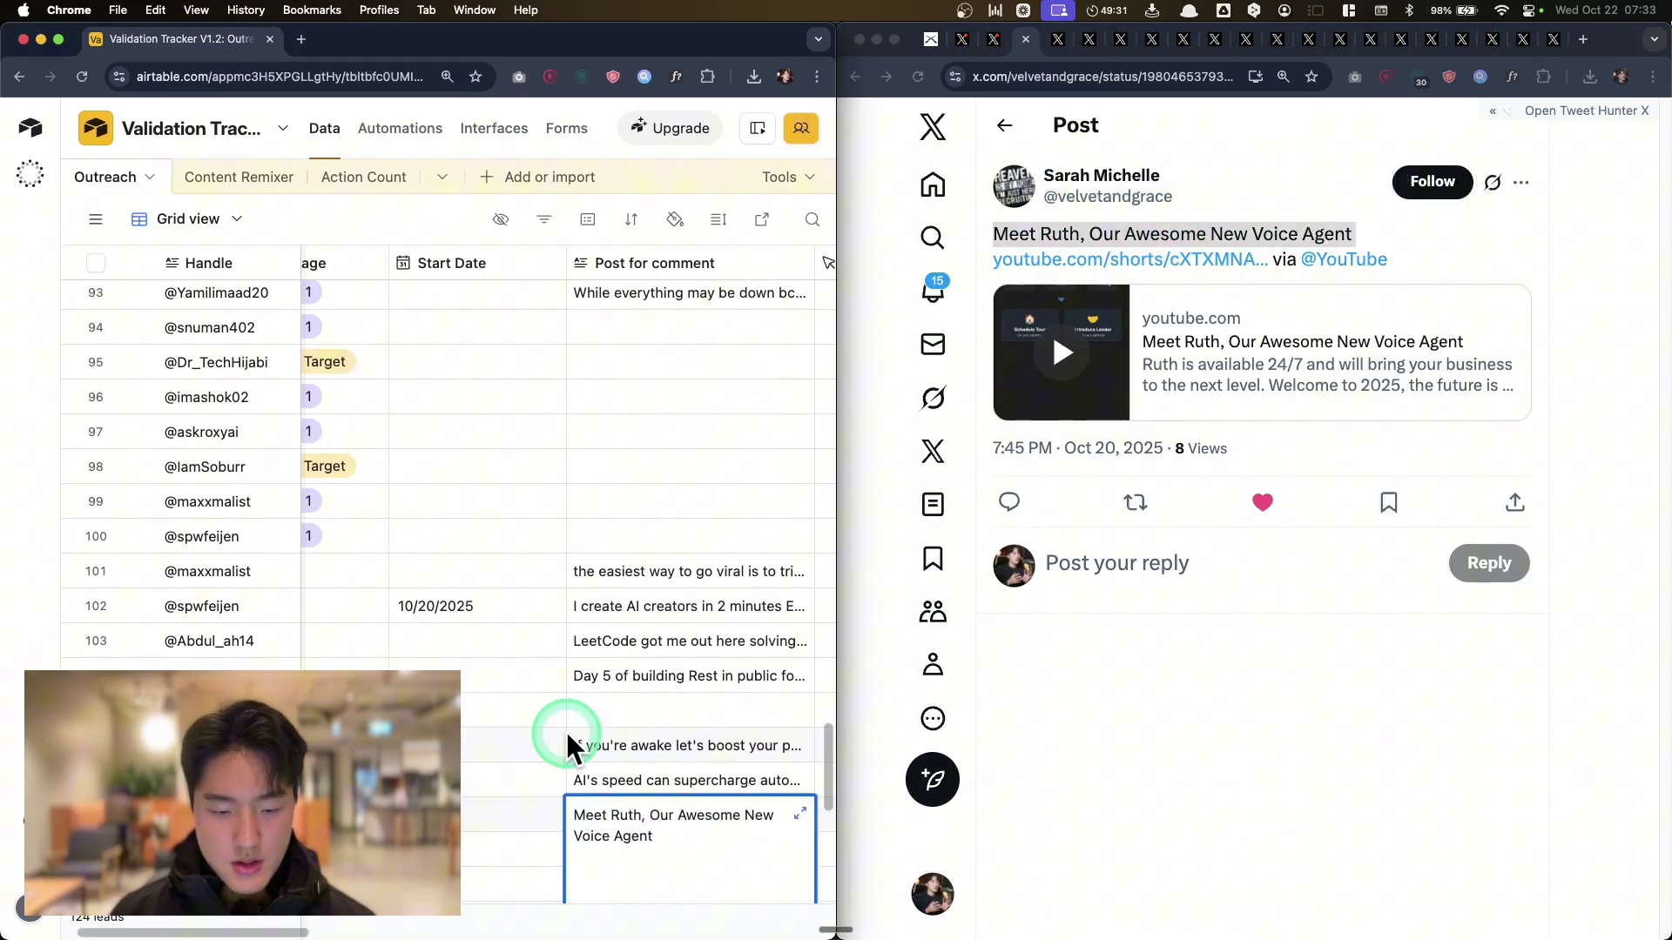
# Generate a comment for the new lead's row and copy it
pyautogui.hscroll(8, 609, 775)
pyautogui.hscroll(-6, 627, 793)
pyautogui.hscroll(4, 635, 805)
pyautogui.hscroll(-1, 648, 818)
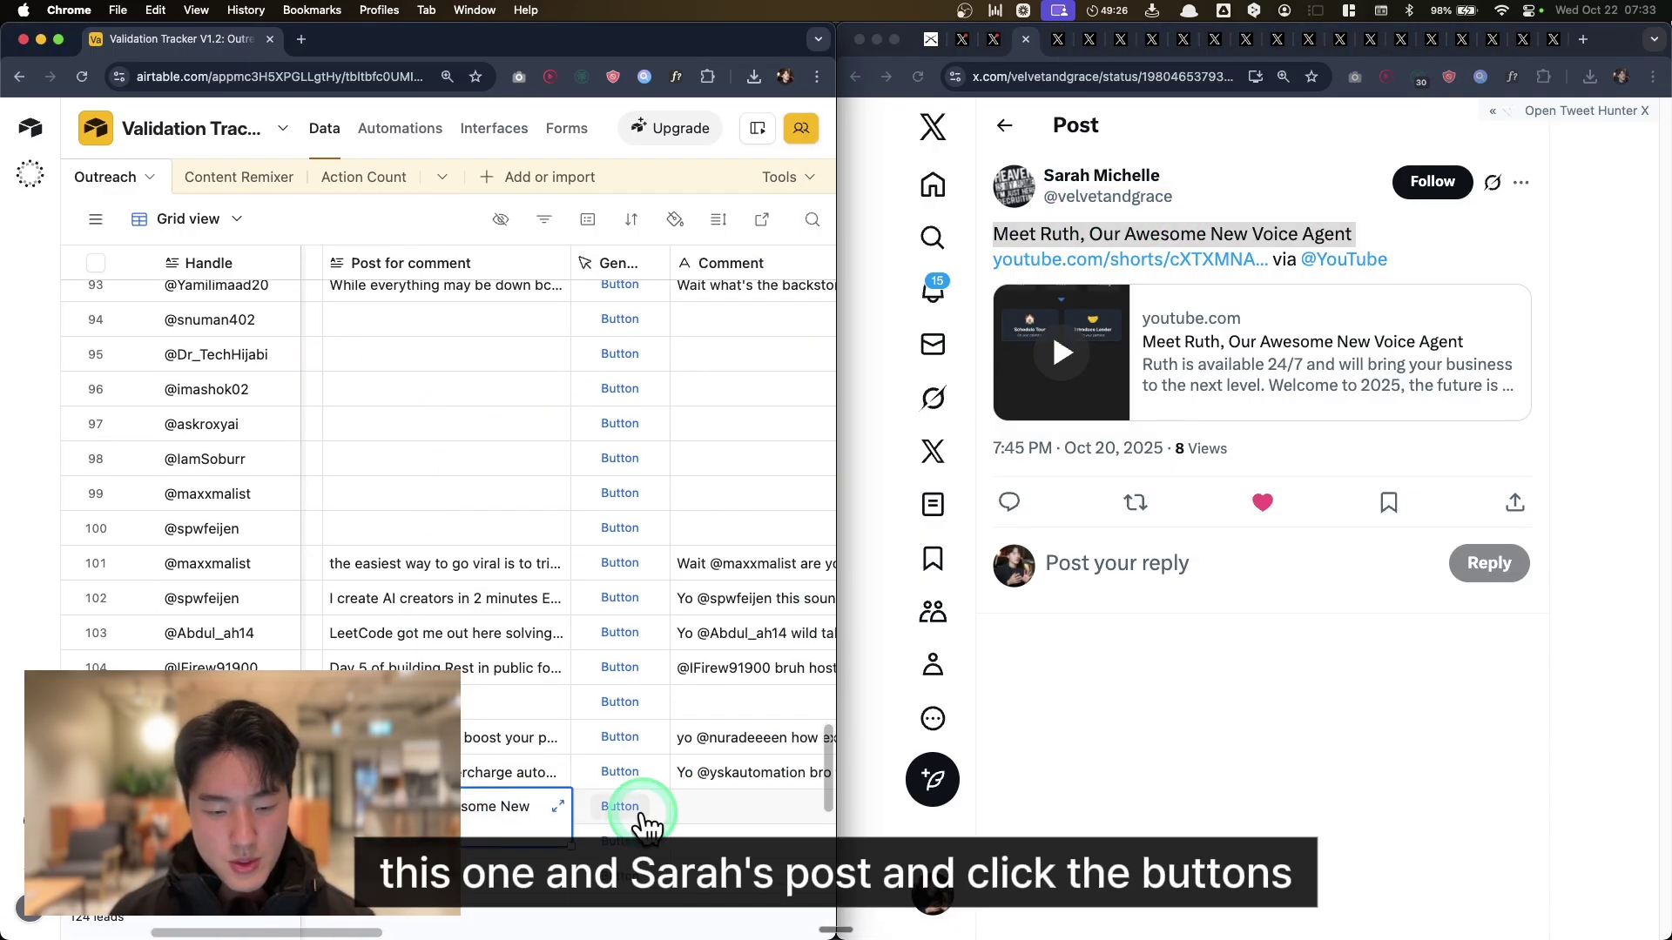
pyautogui.click(646, 817)
pyautogui.hscroll(4, 608, 819)
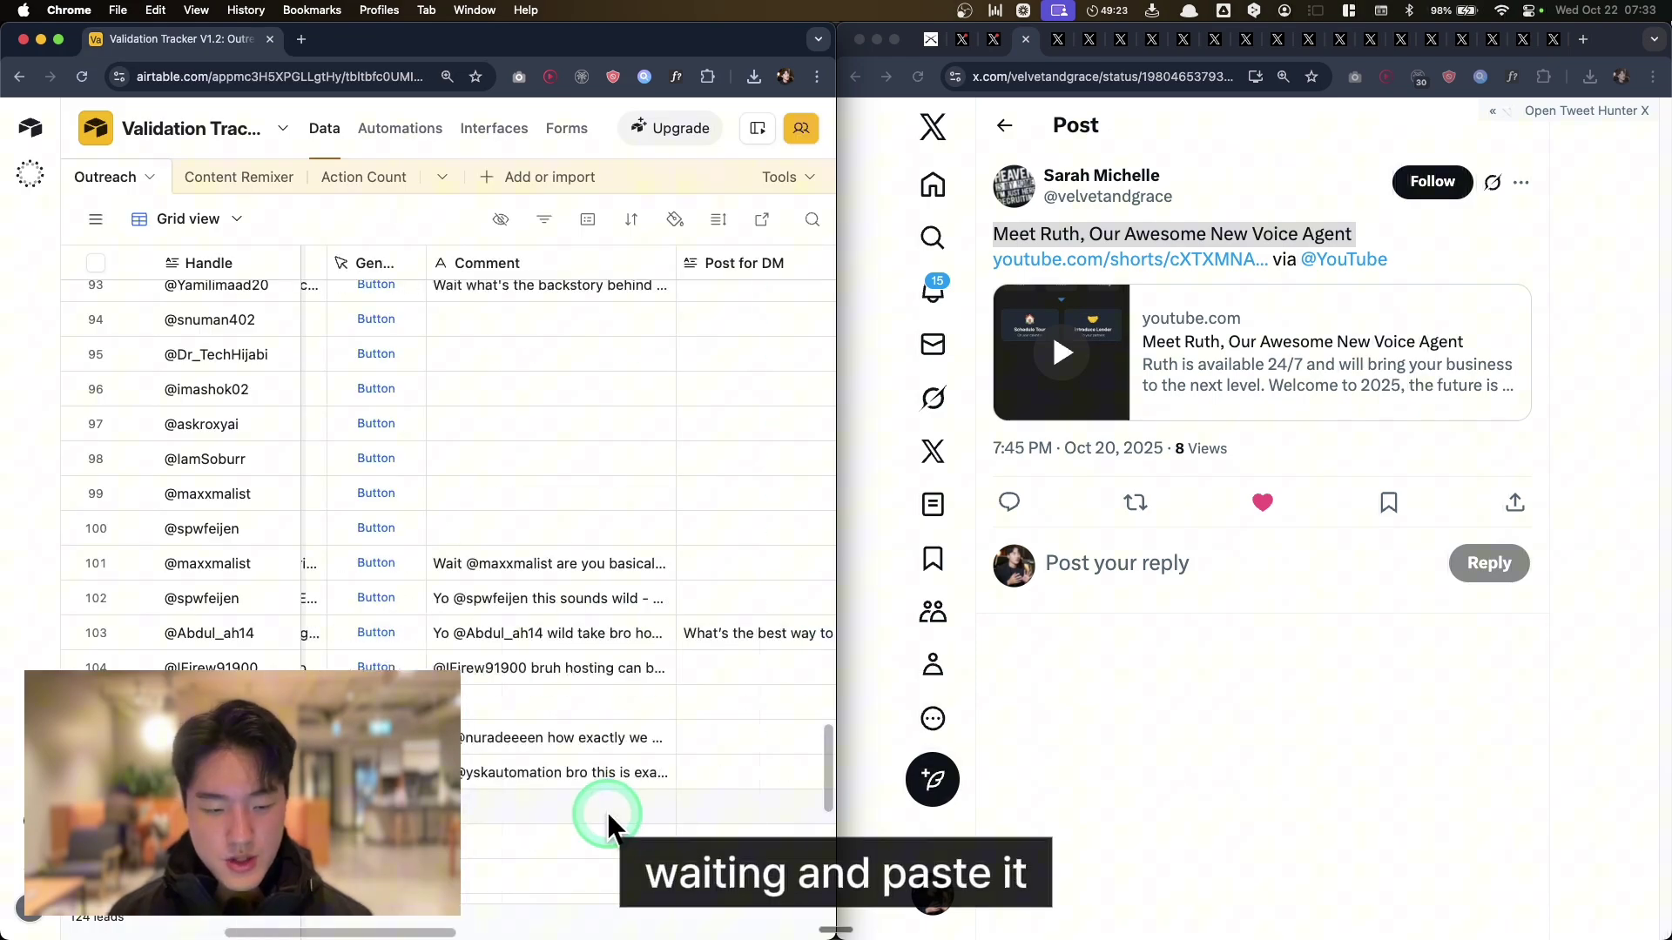
pyautogui.click(592, 806)
pyautogui.press('cmd+c')
# Reply to the Meet Ruth post with the generated comment
pyautogui.click(1117, 563)
pyautogui.press('cmd+v')
pyautogui.click(1492, 675)
pyautogui.click(1004, 125)
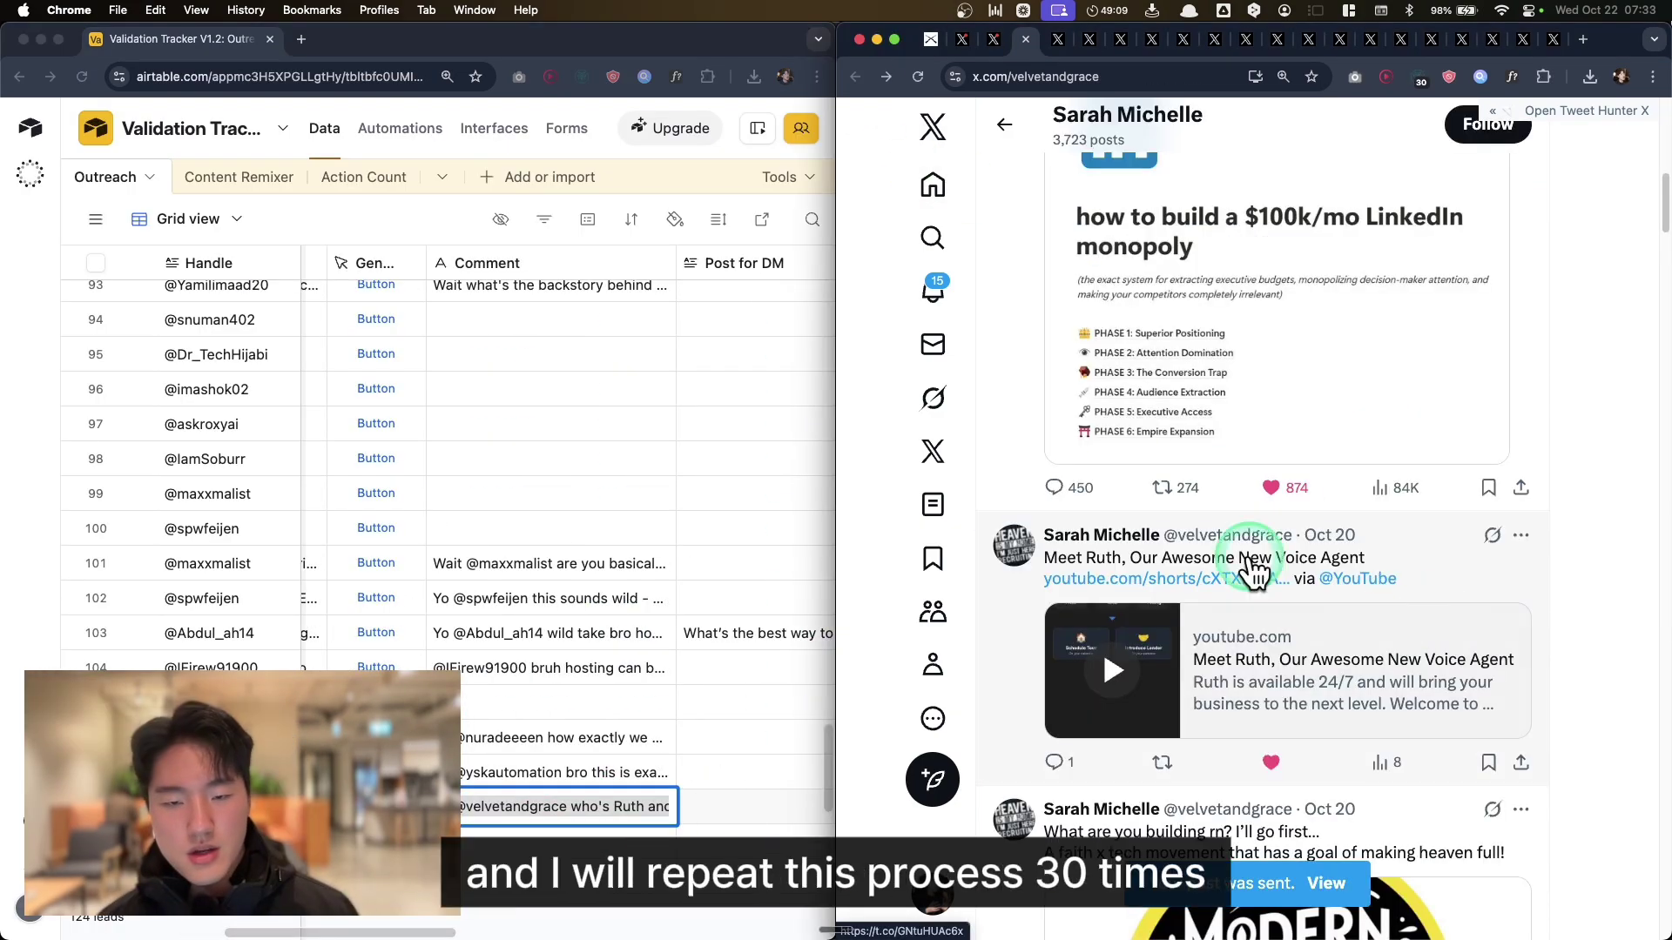
pyautogui.click(708, 770)
pyautogui.click(730, 801)
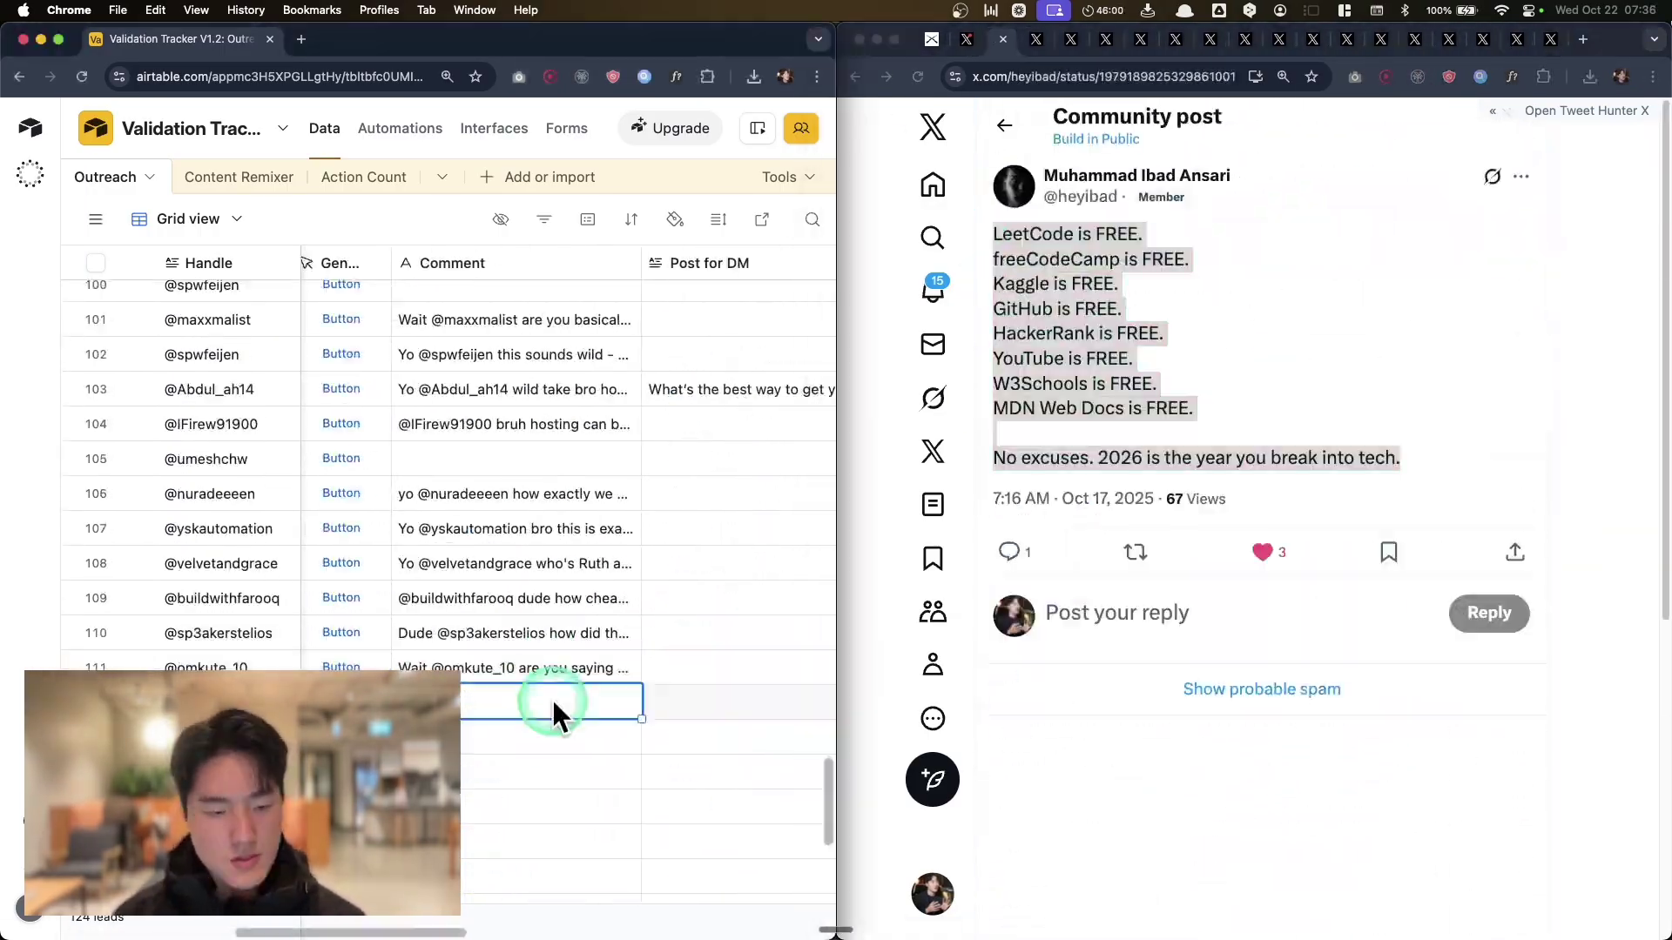
# Start a reply draft on the next lead's post and pick out row 99's handle
pyautogui.click(1199, 435)
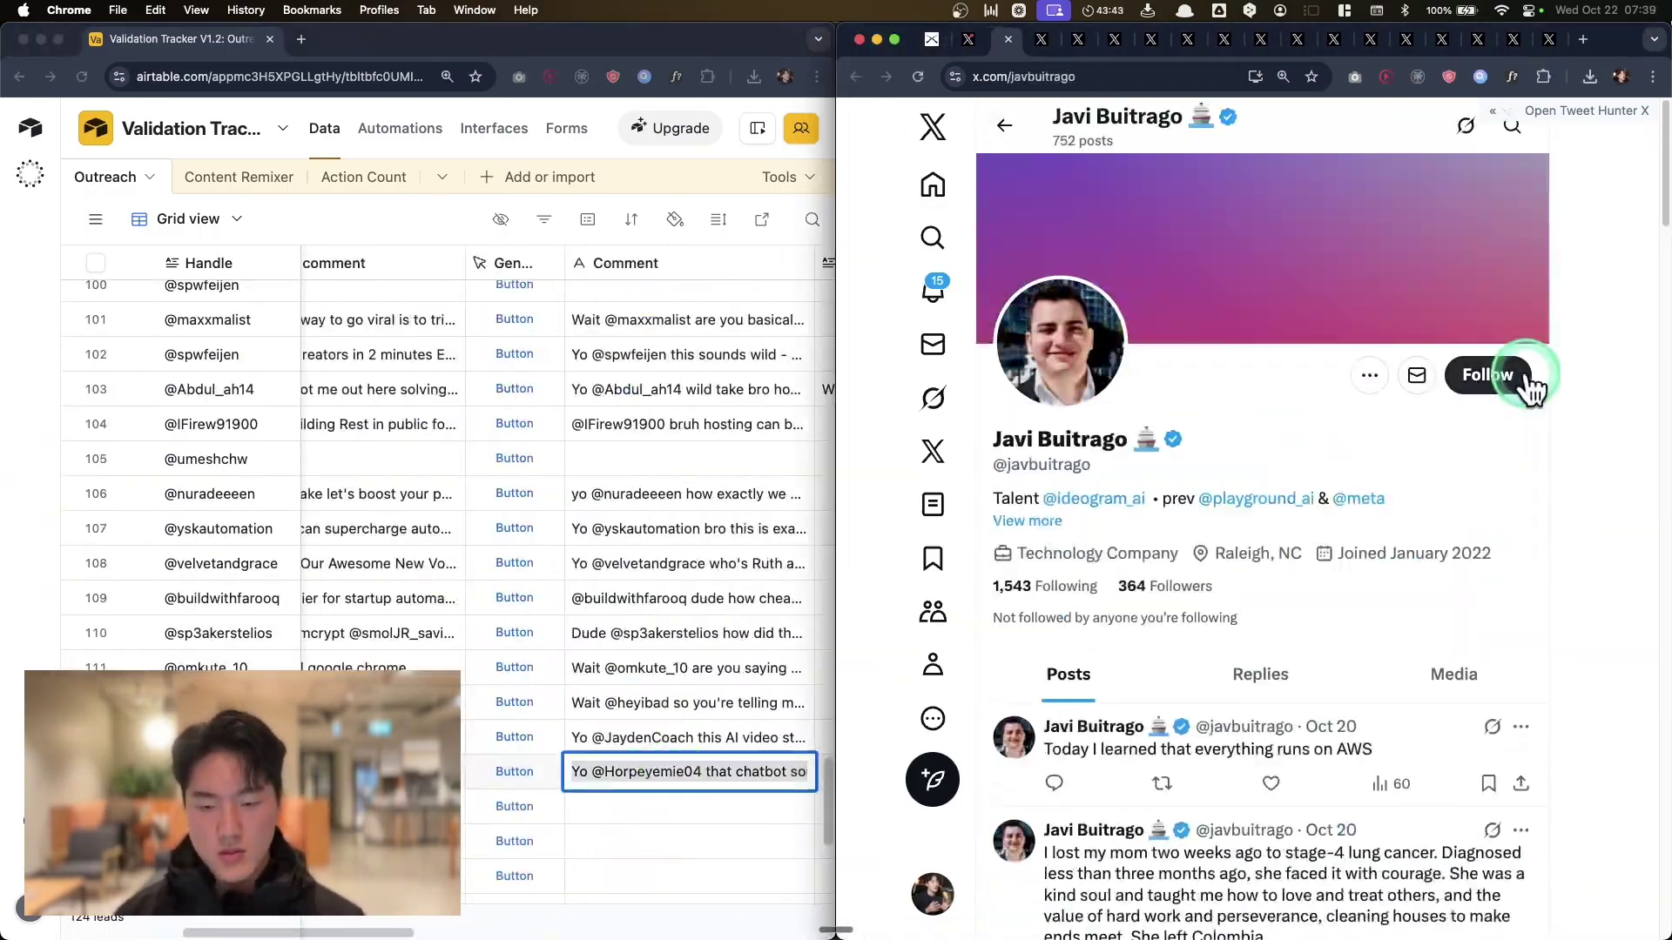
pyautogui.click(1074, 418)
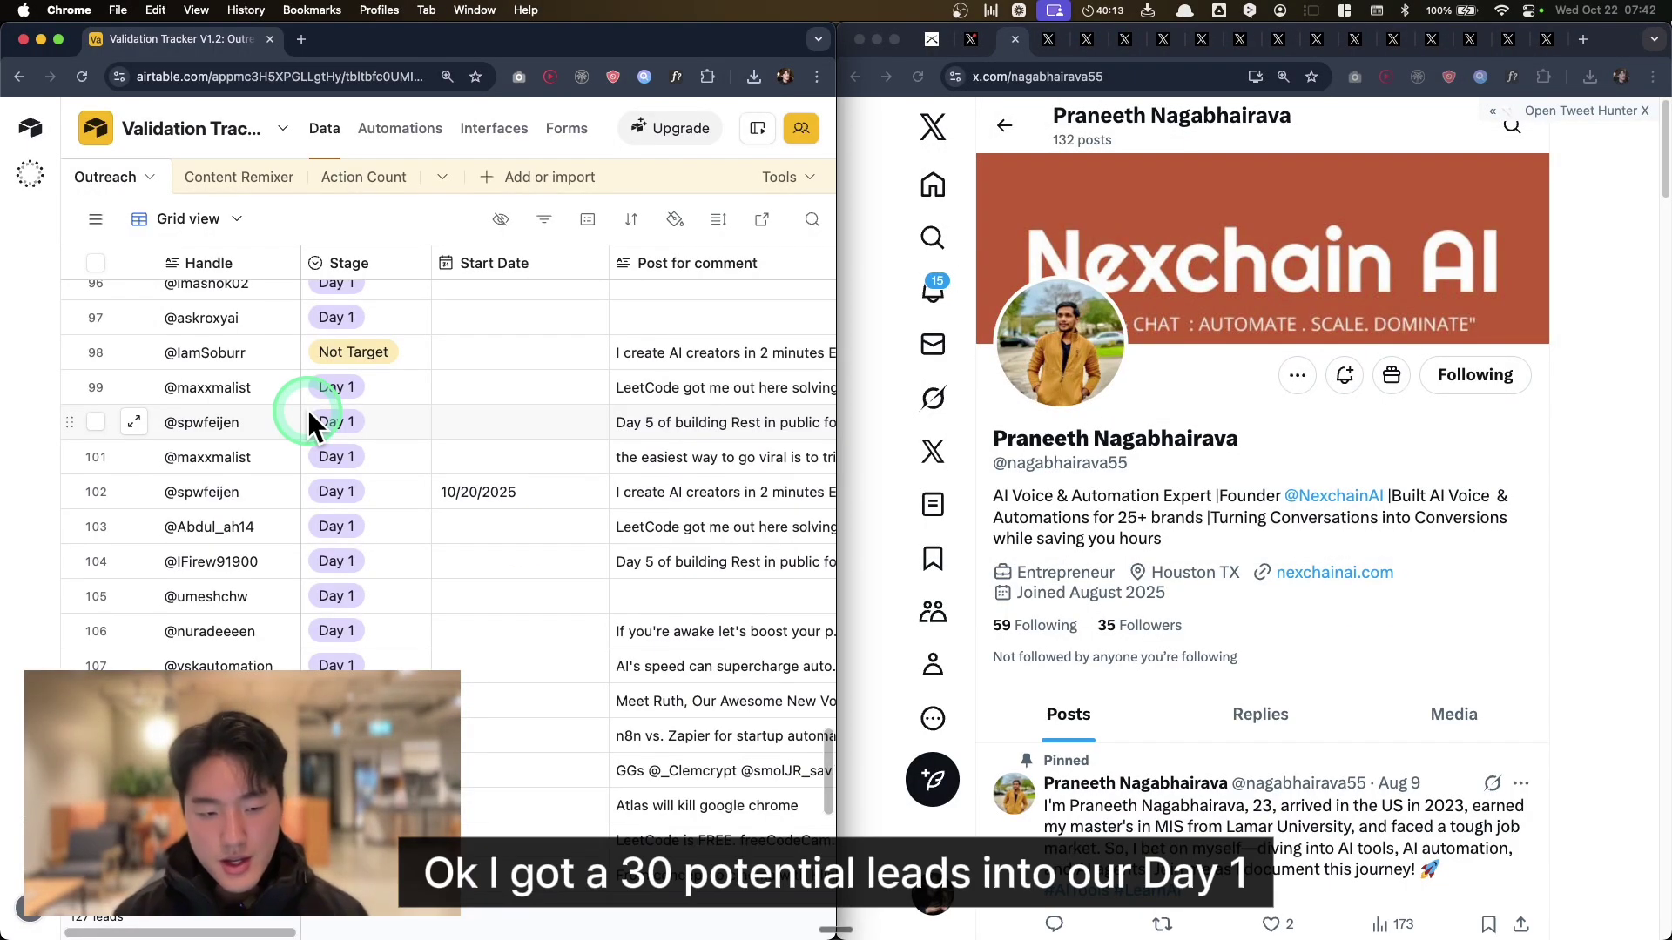
pyautogui.click(303, 407)
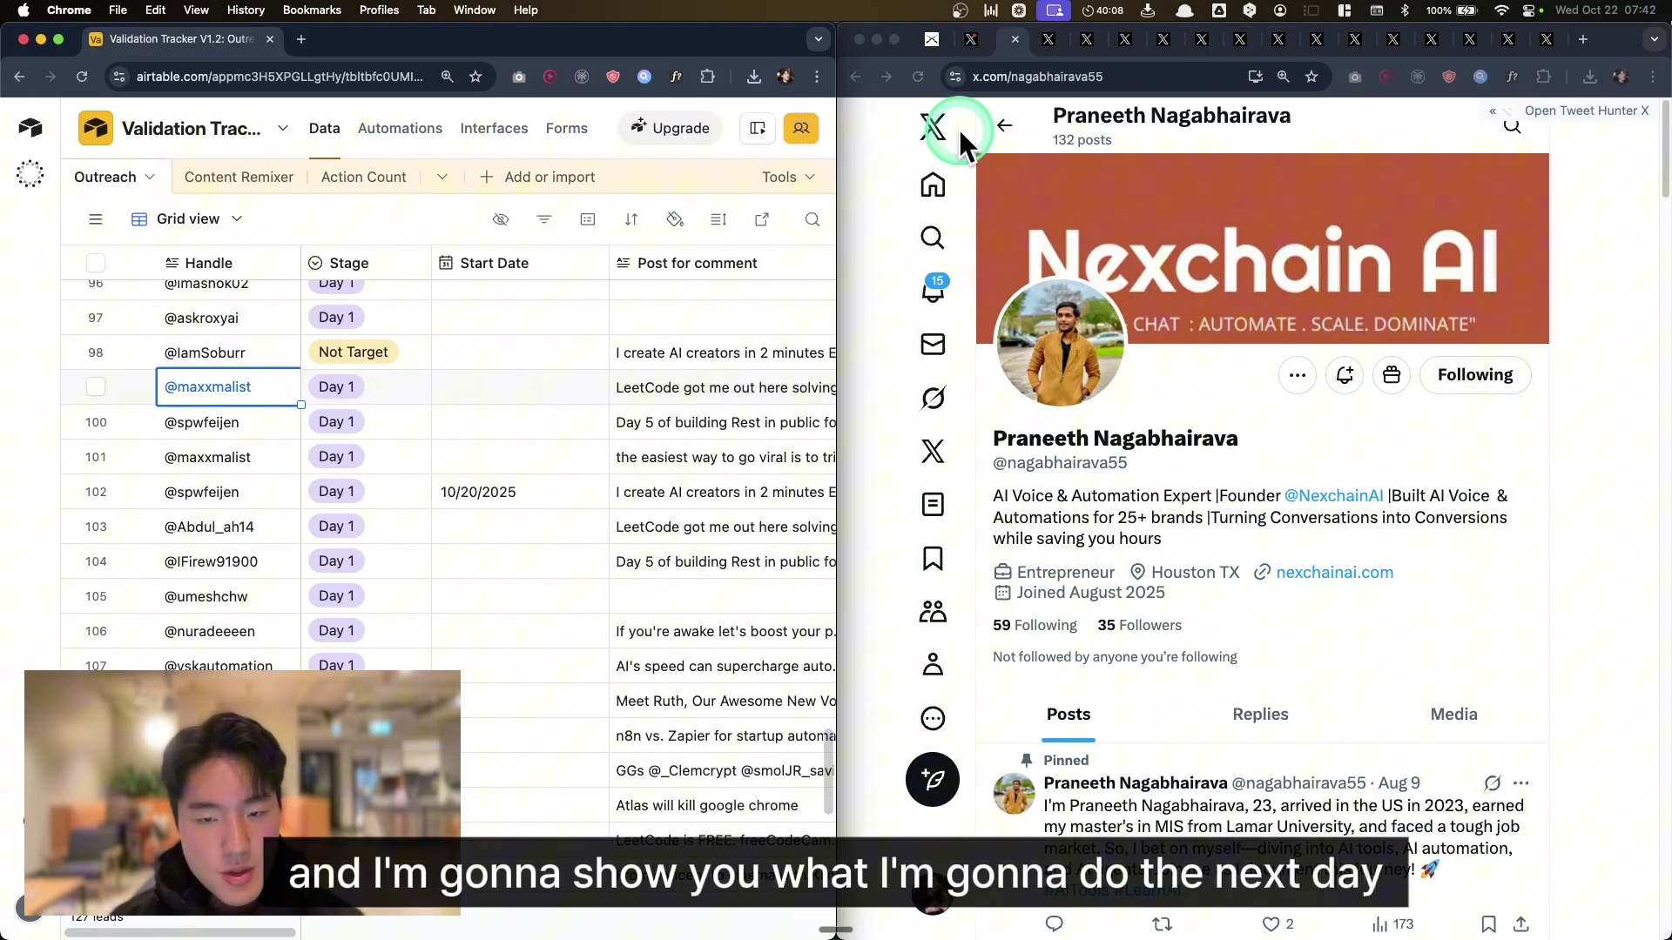
# Close the five leftover X post tabs
pyautogui.click(1046, 40)
pyautogui.click(1045, 41)
pyautogui.click(1045, 42)
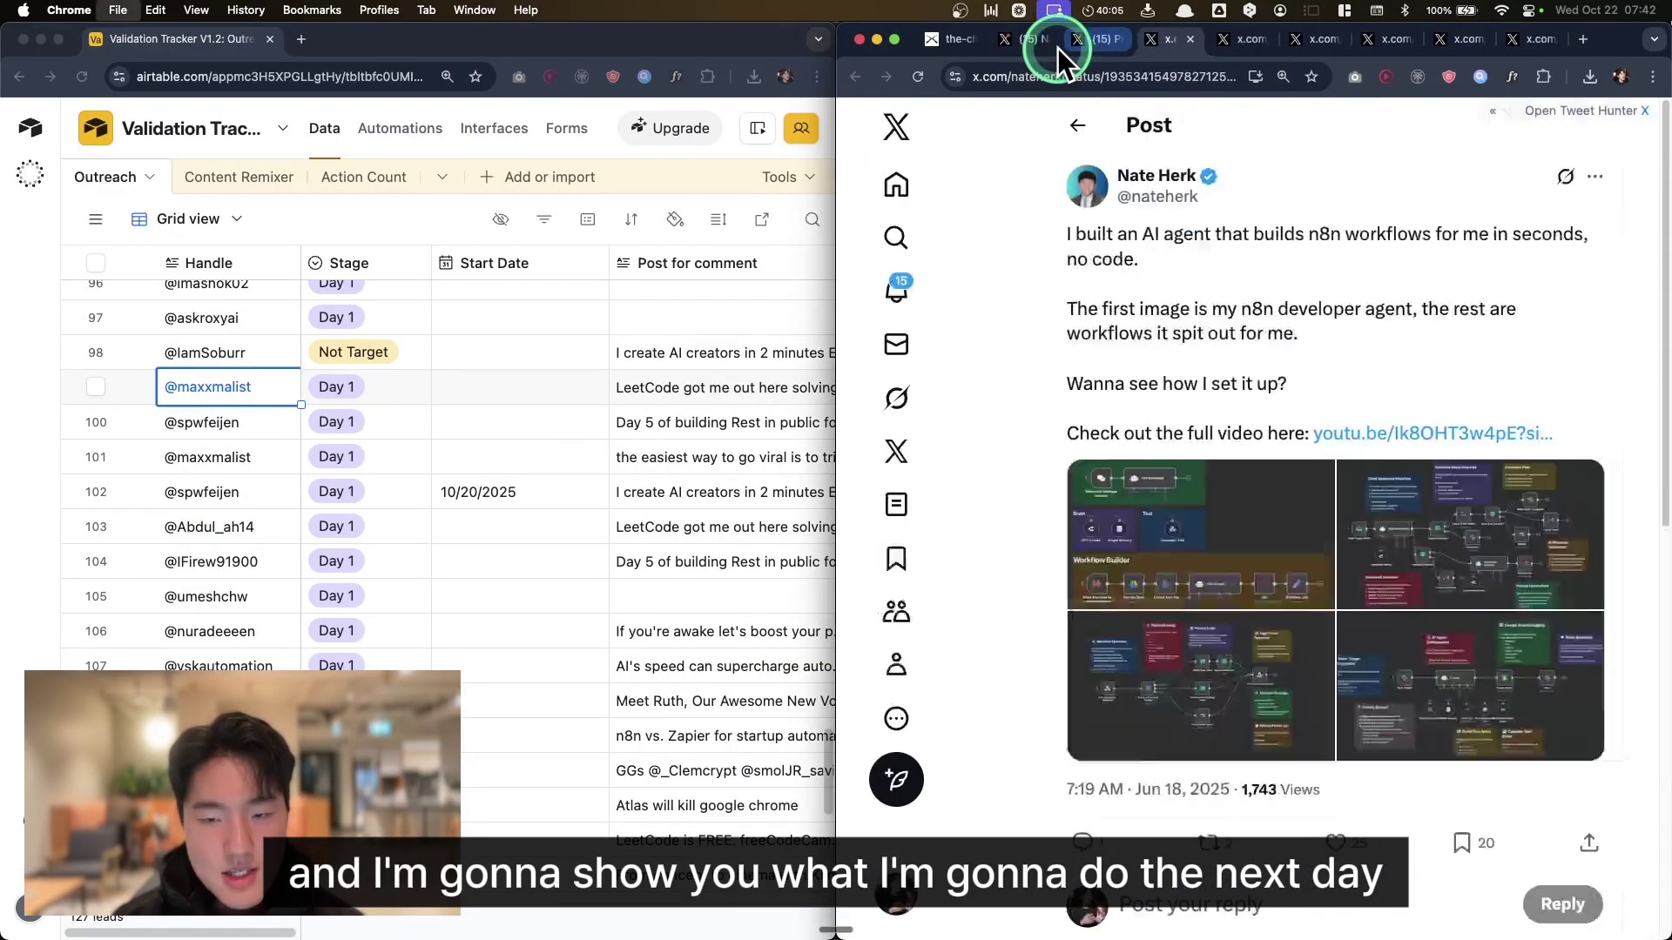
pyautogui.click(1057, 49)
pyautogui.click(1057, 49)
pyautogui.click(1057, 49)
pyautogui.scroll(1, 510, 552)
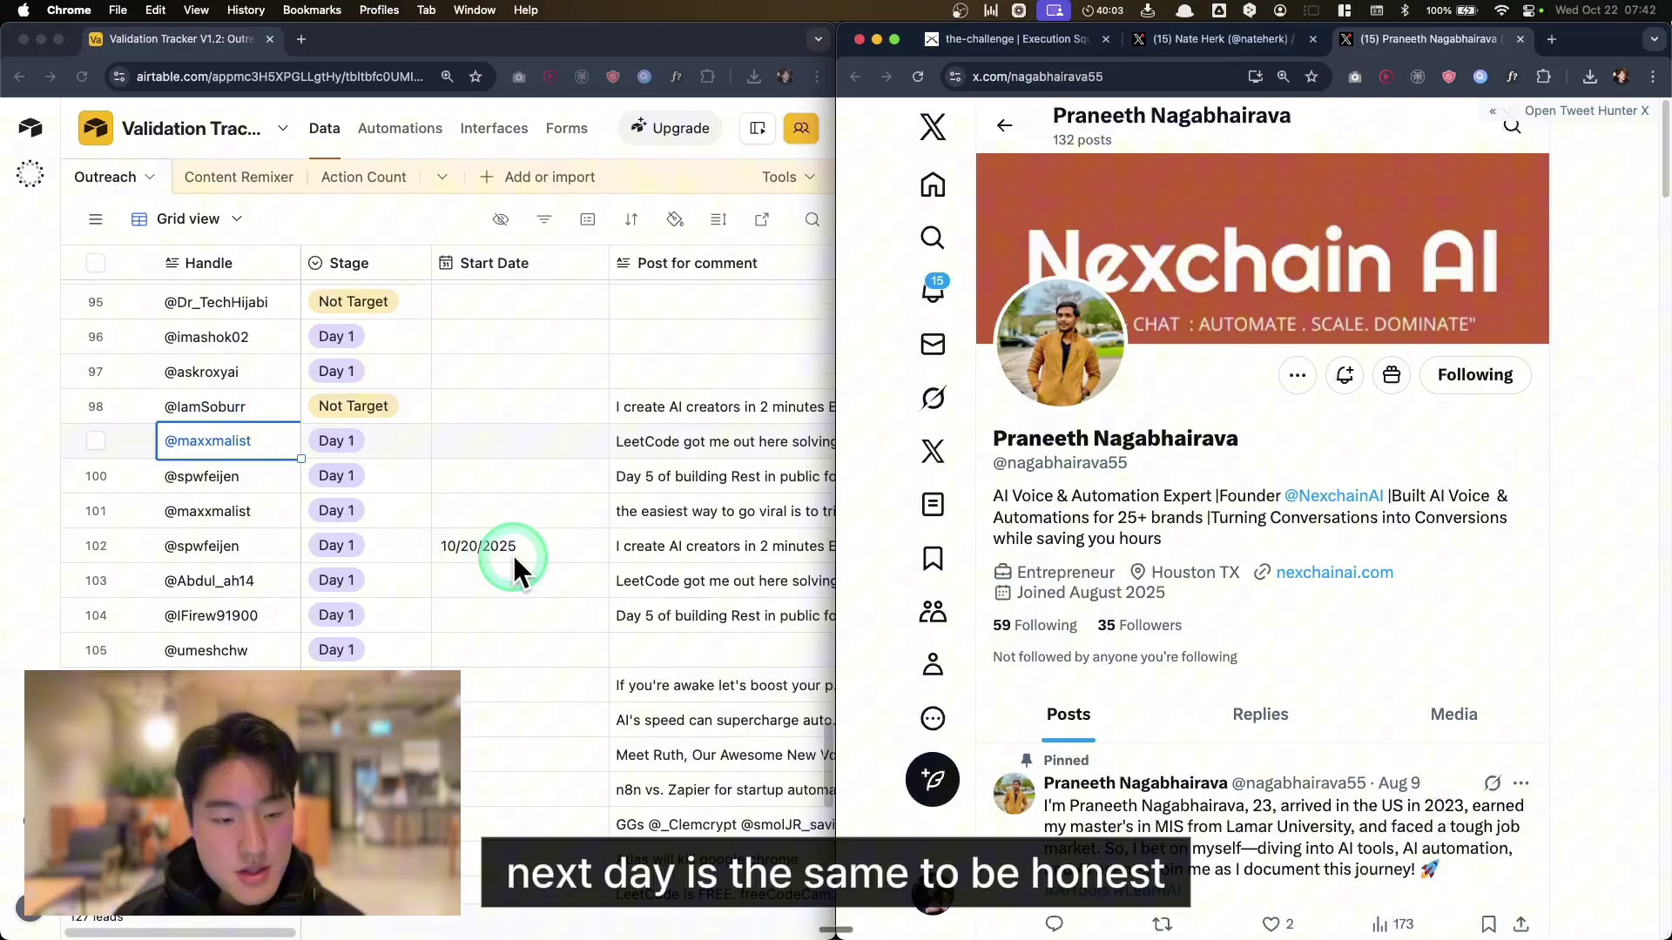
# Like two of row 94's lead's posts on X
pyautogui.scroll(-6, 421, 558)
pyautogui.scroll(1, 404, 482)
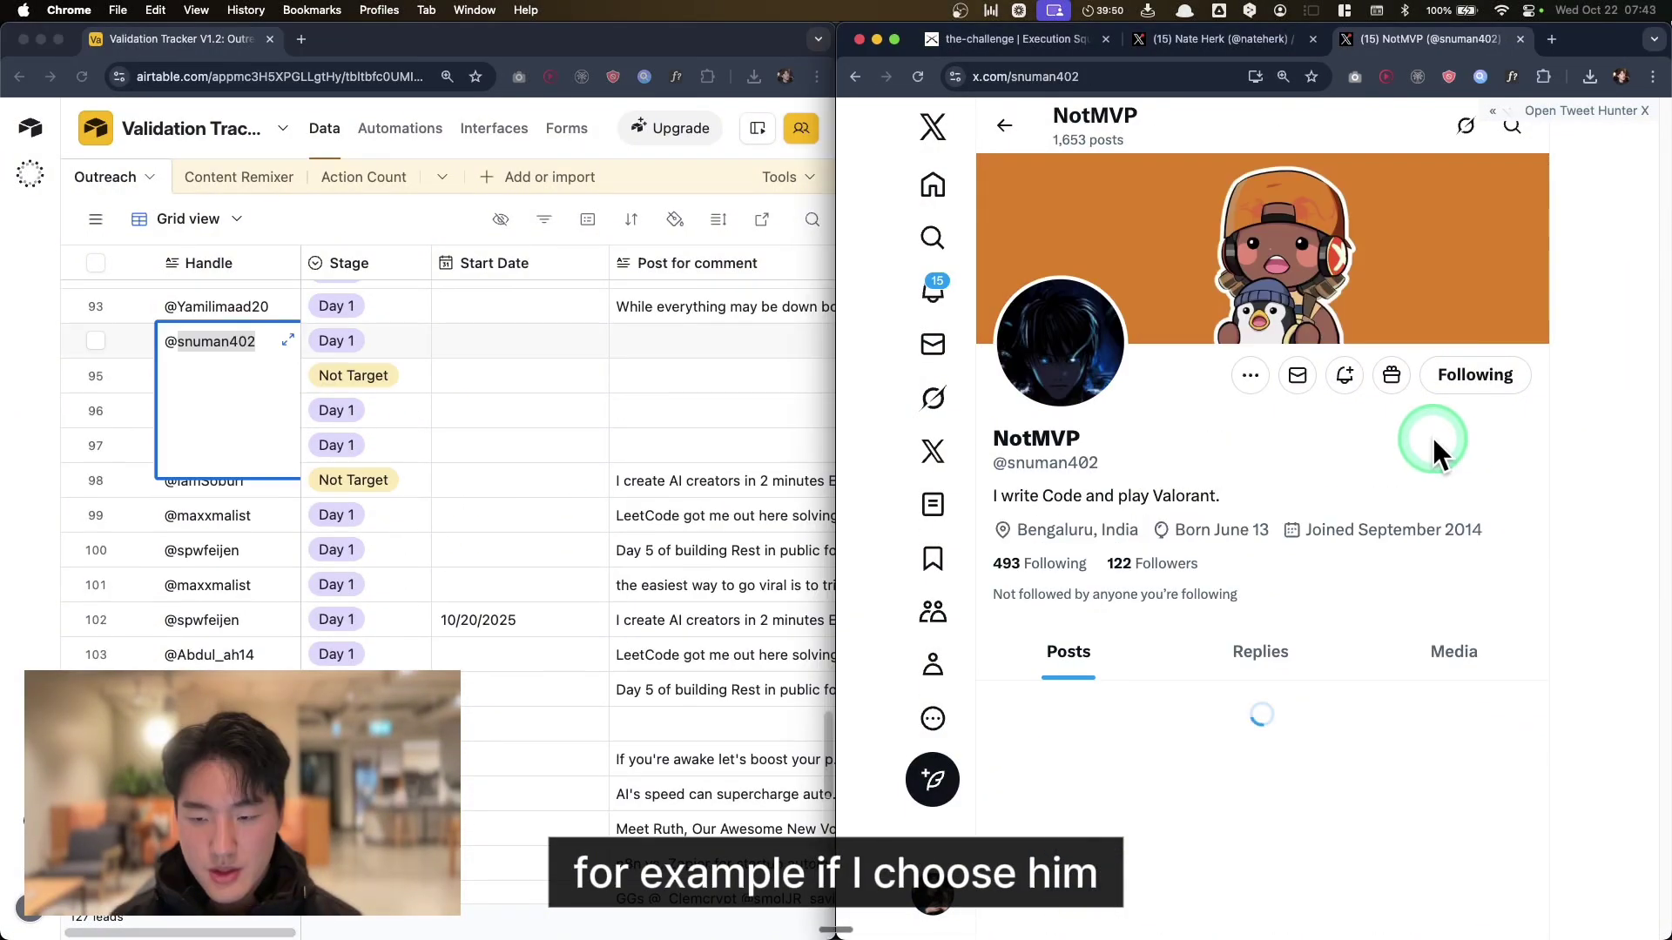
pyautogui.scroll(-10, 1359, 418)
pyautogui.click(1285, 427)
pyautogui.scroll(-15, 1287, 441)
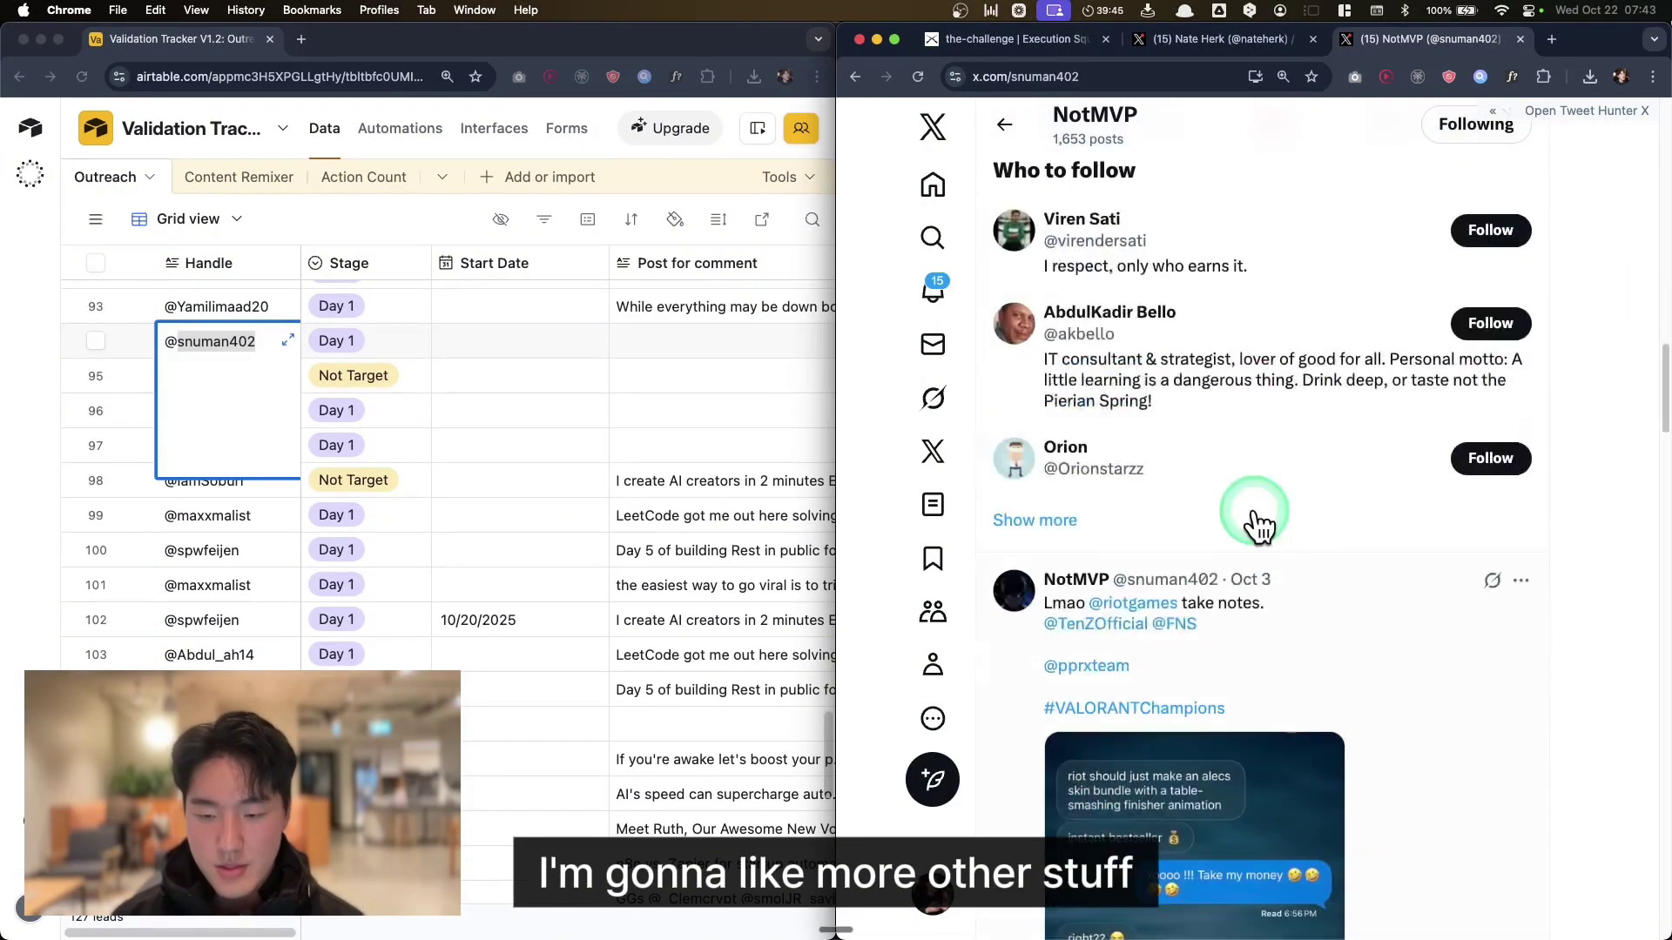
pyautogui.click(1273, 275)
pyautogui.click(1271, 812)
# Set row 94's Stage to Day2 in the tracker
pyautogui.click(217, 403)
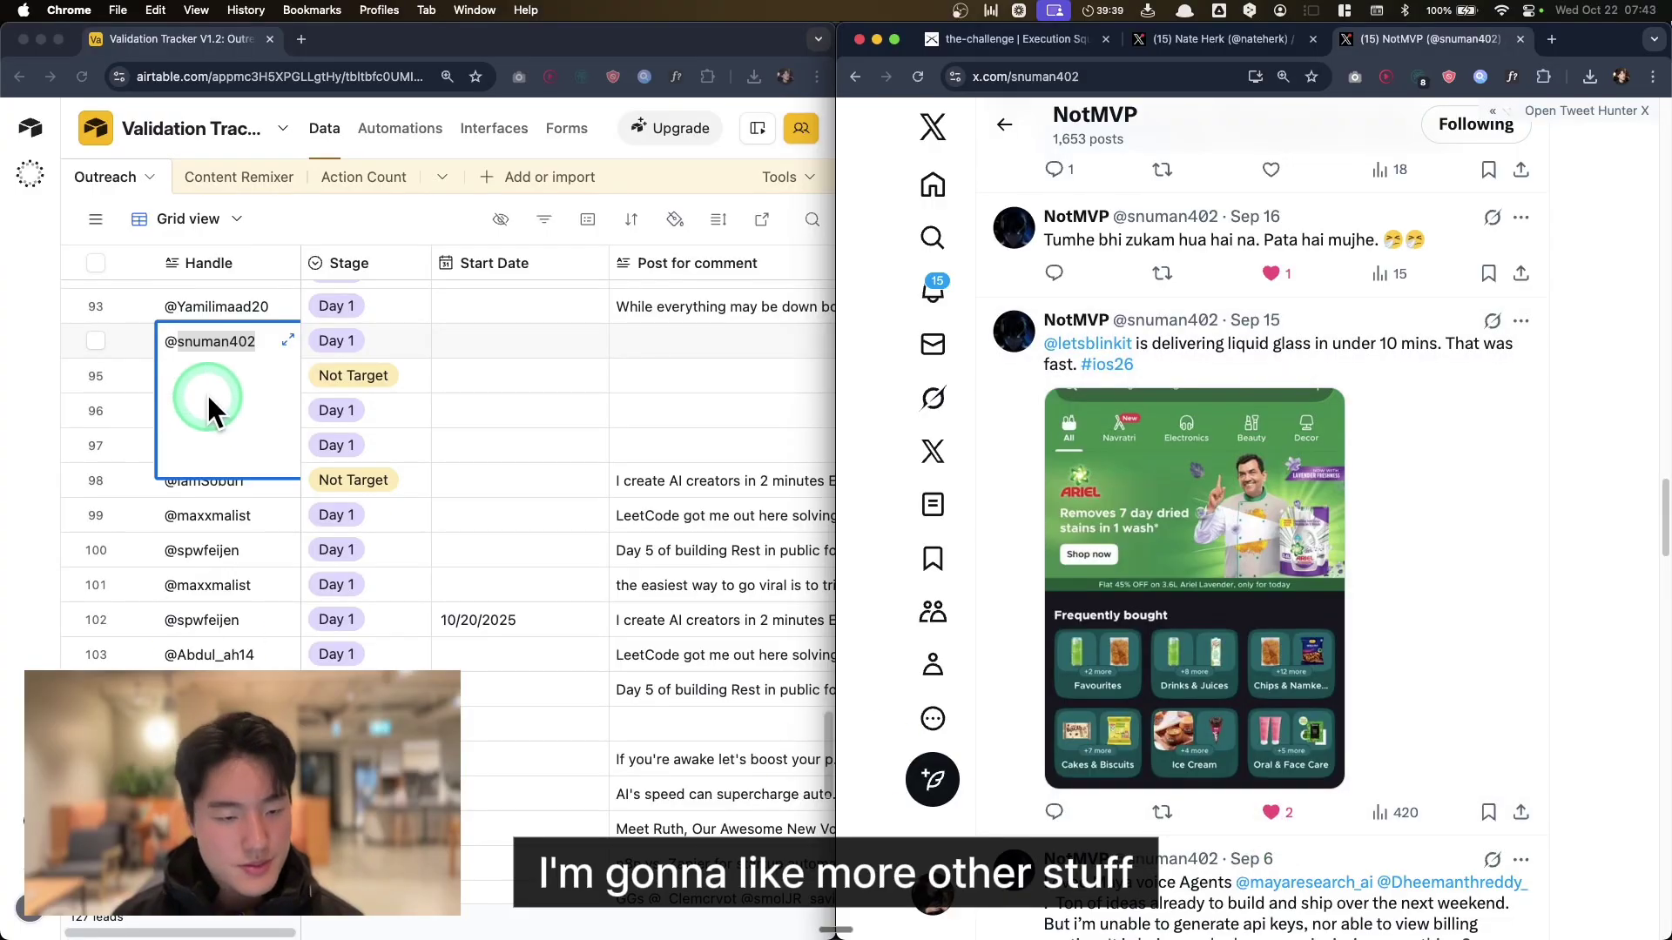
pyautogui.click(417, 341)
pyautogui.click(422, 512)
# Grab row 61's lead handle from the tracker to find their profile
pyautogui.click(1558, 462)
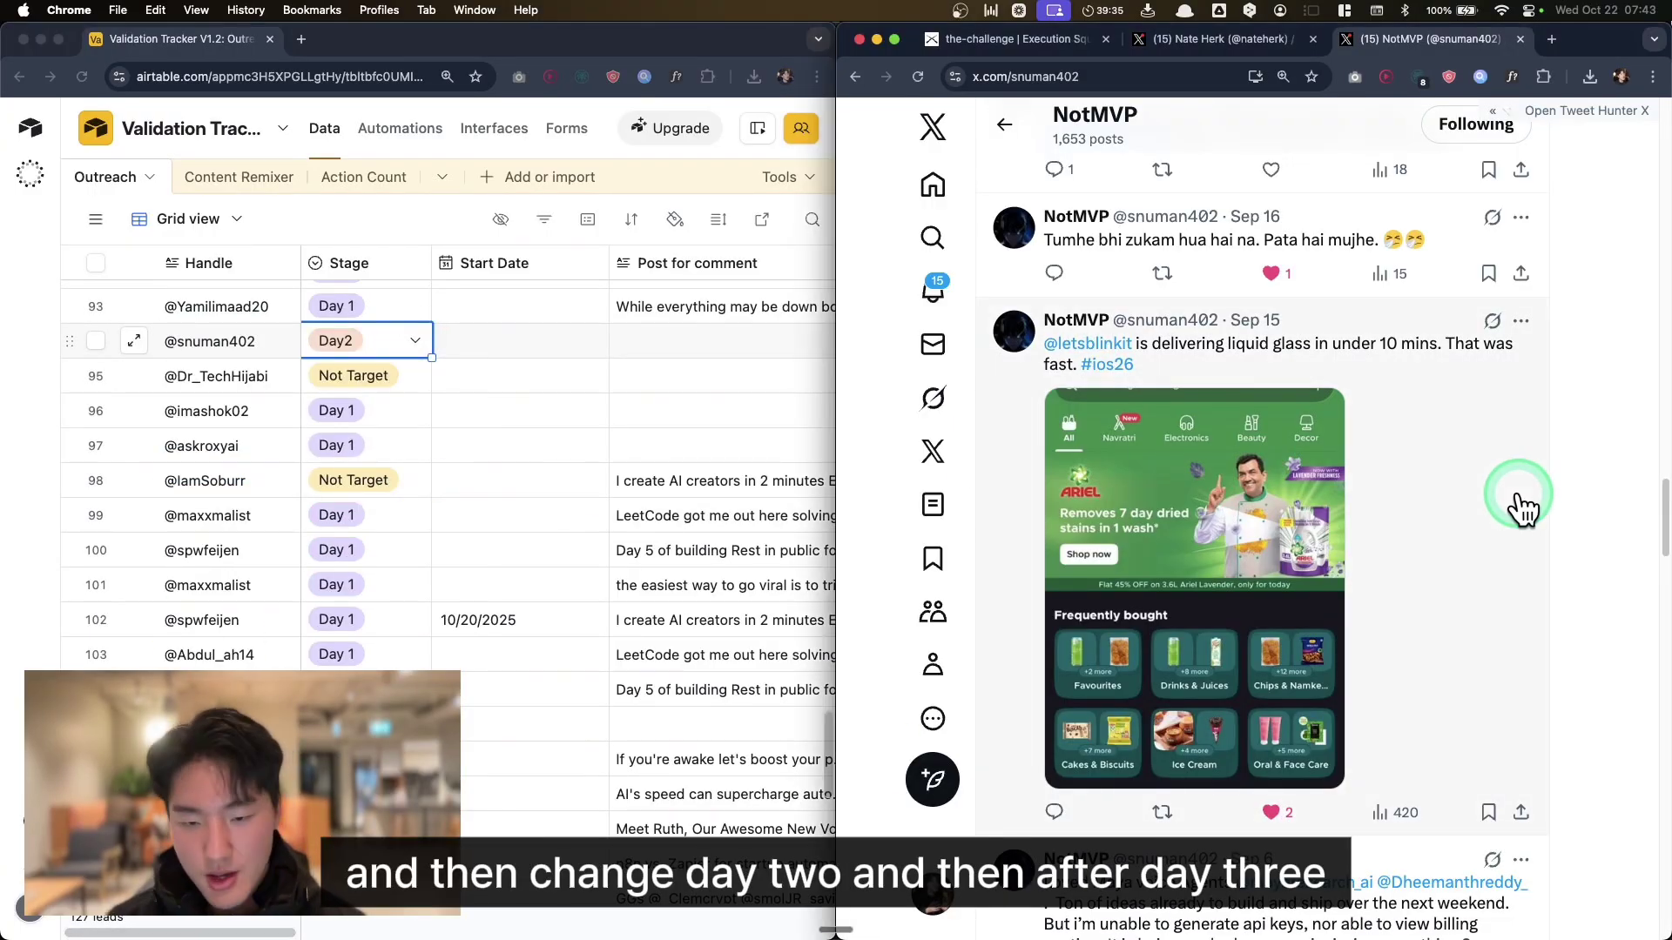
pyautogui.scroll(10, 513, 522)
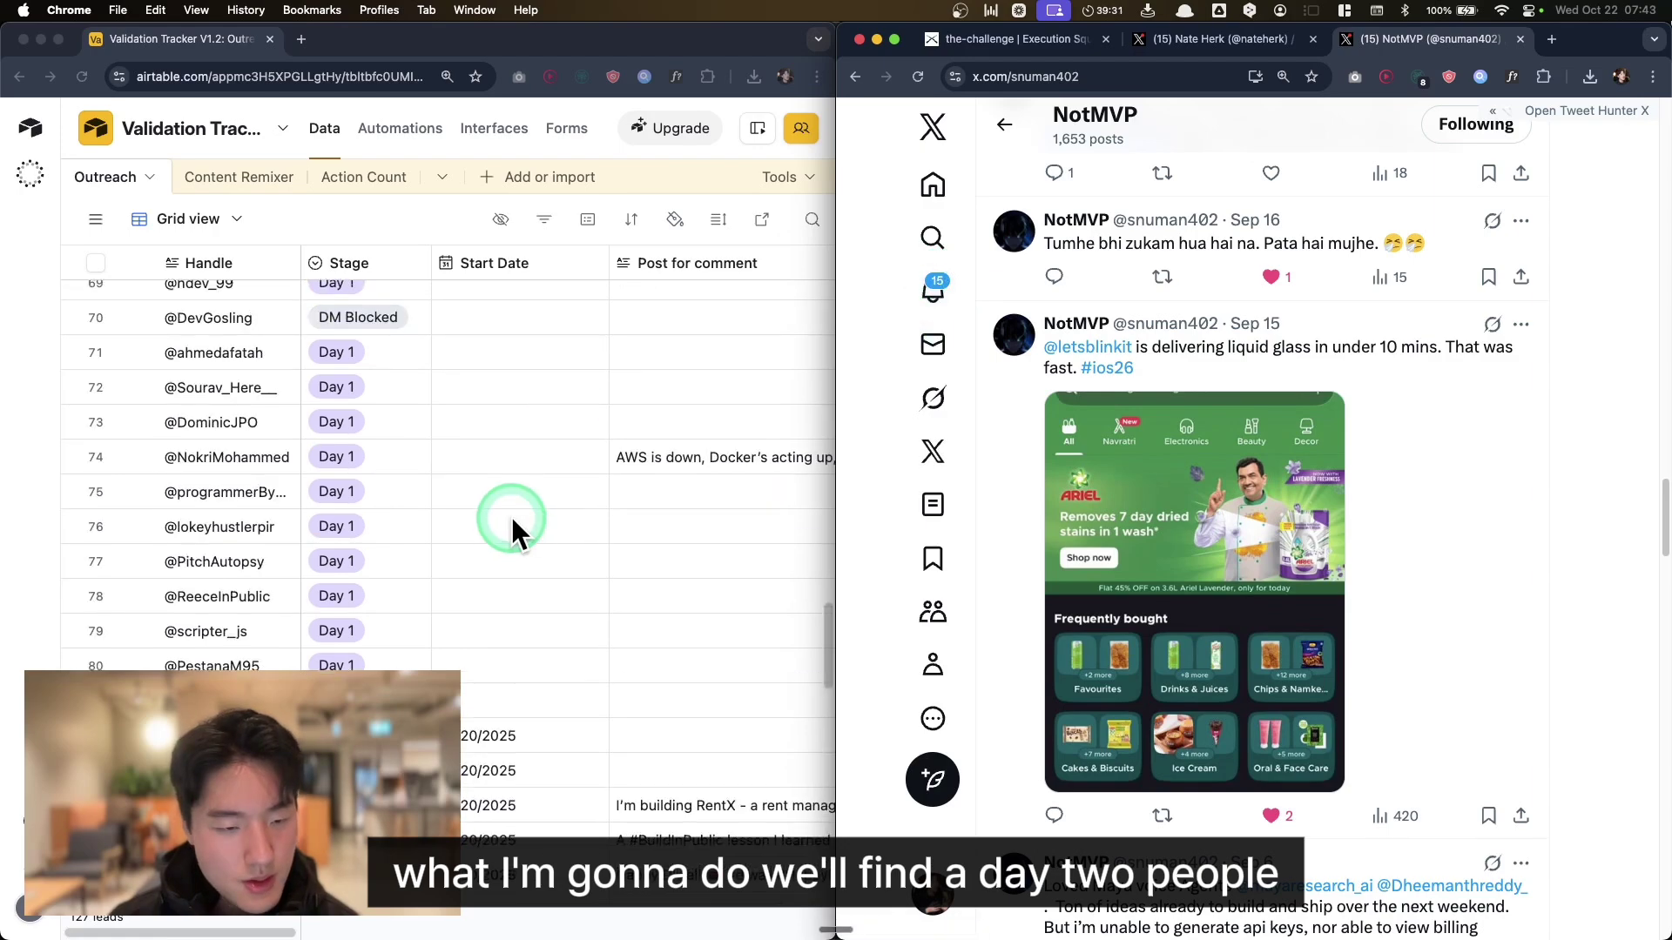
pyautogui.scroll(10, 512, 528)
pyautogui.scroll(-5, 480, 531)
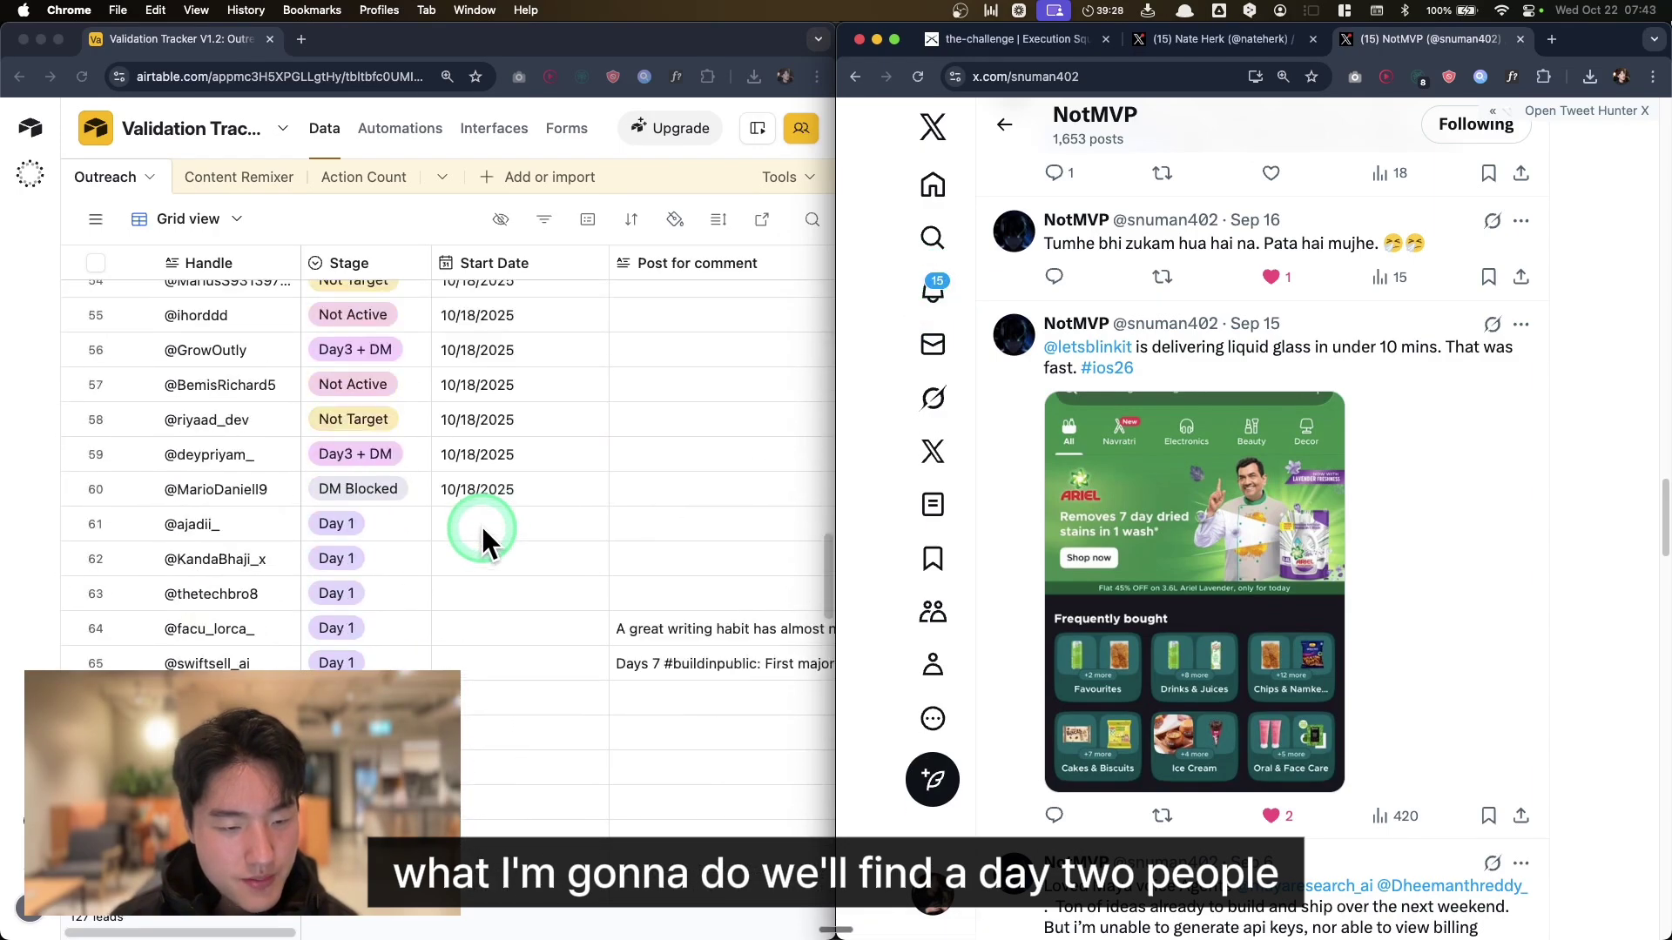
pyautogui.click(372, 522)
pyautogui.click(233, 523)
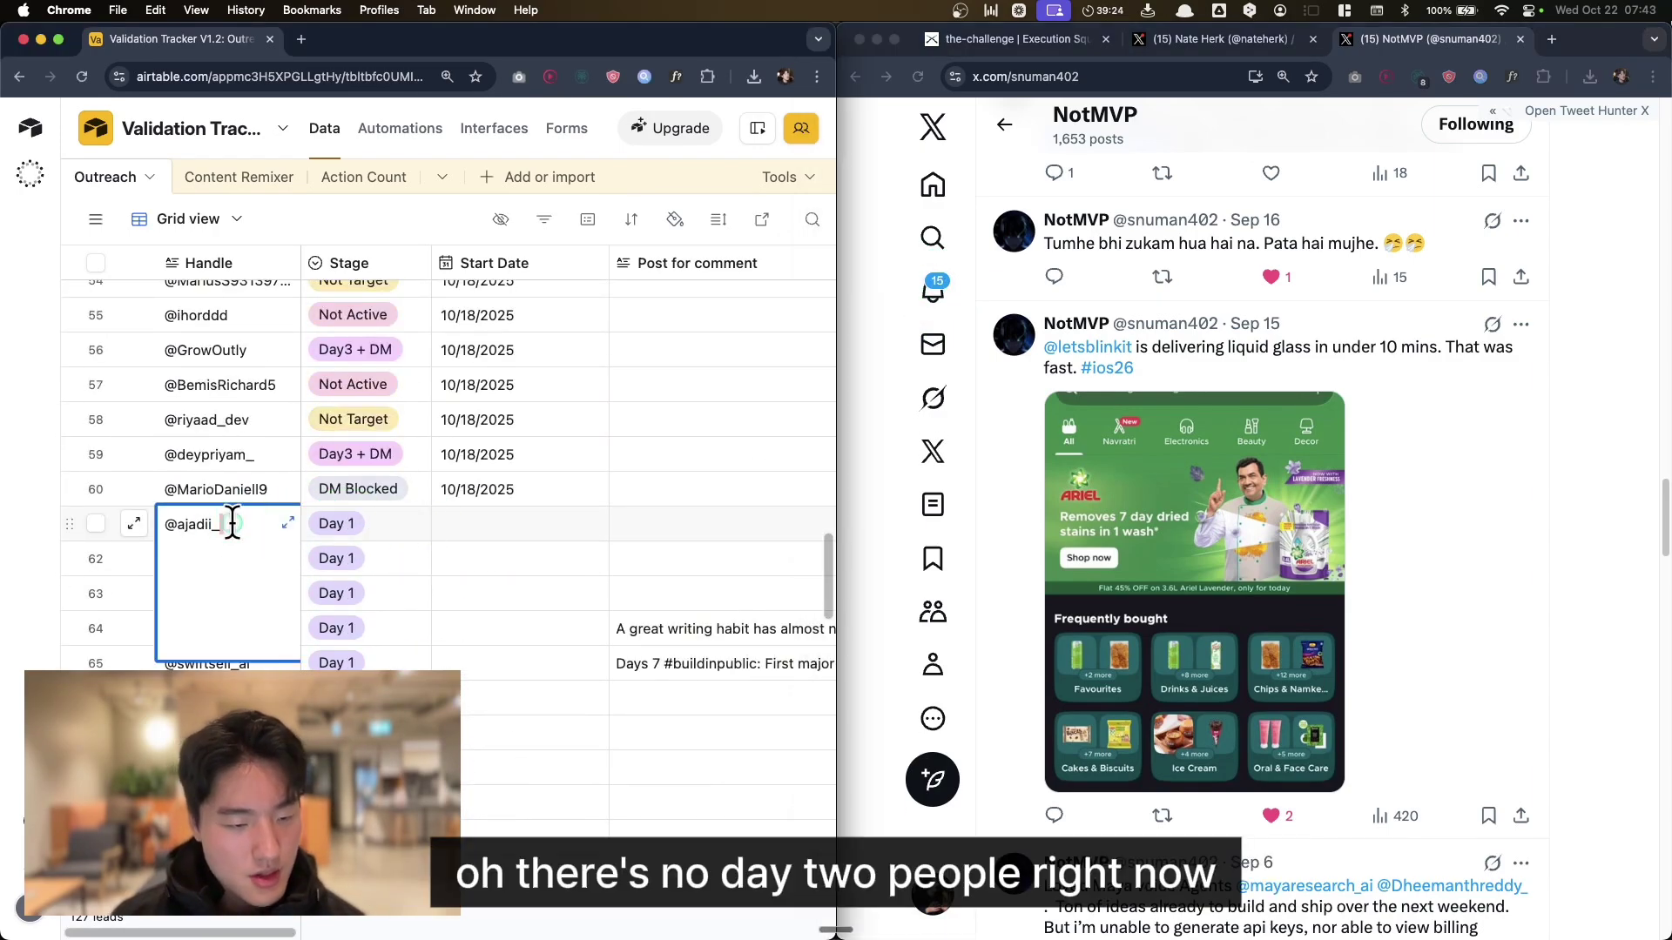
pyautogui.doubleClick(233, 523)
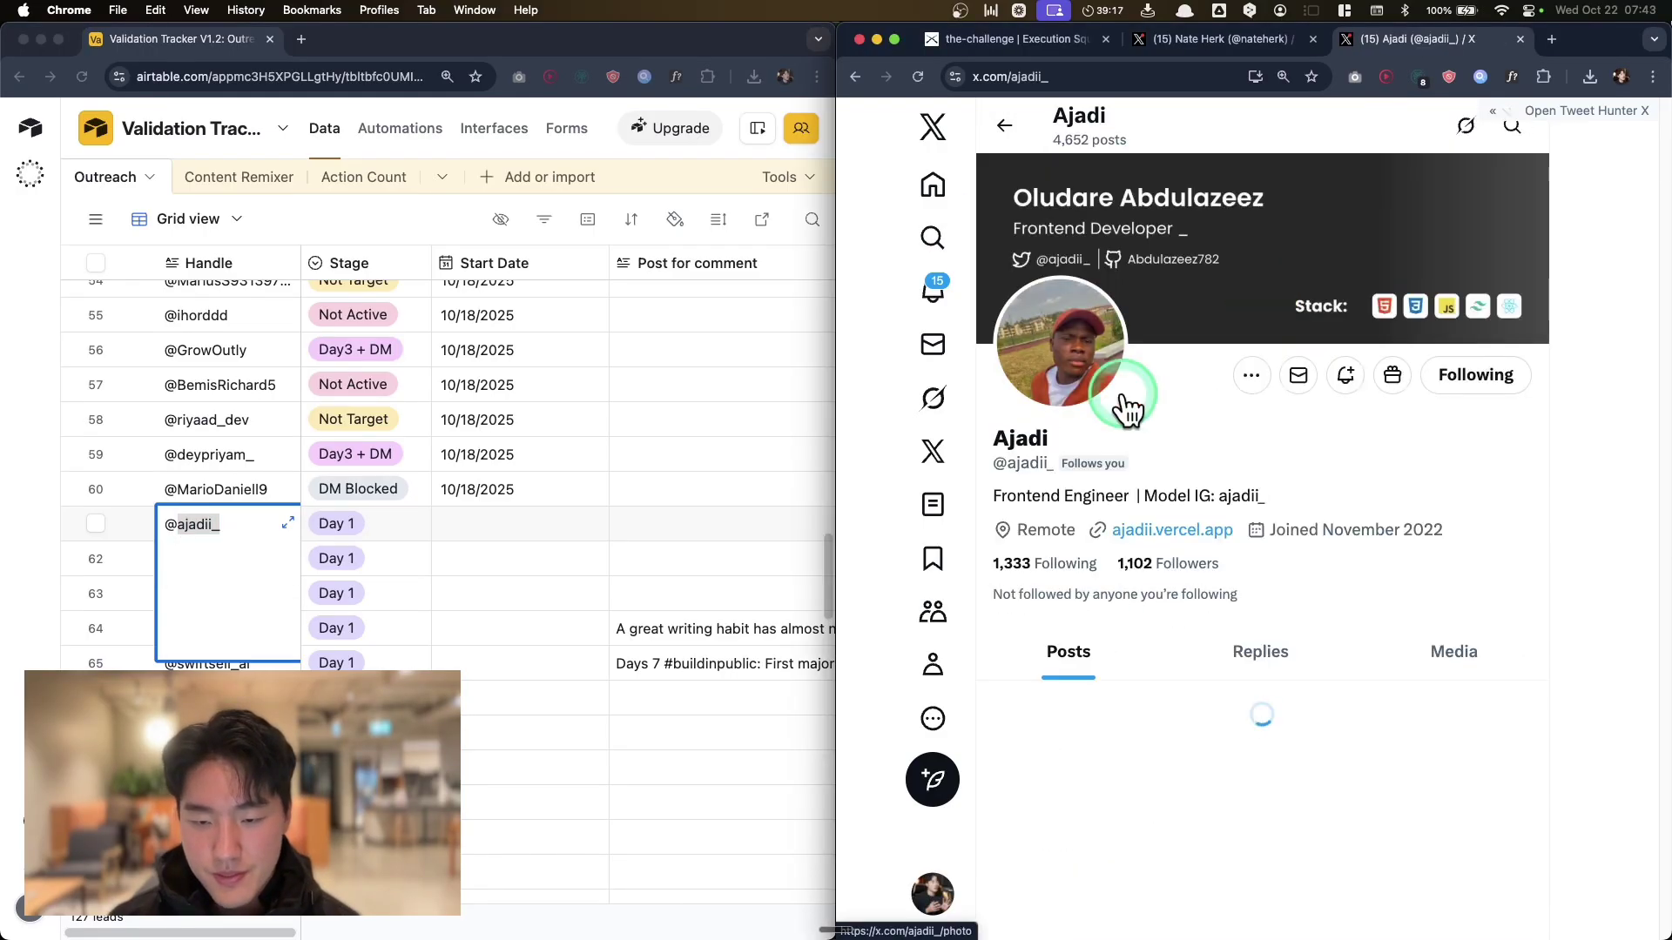
# Open row 61's lead's Oct 20 post on X
pyautogui.tripleClick(1193, 485)
pyautogui.rightClick(1193, 487)
pyautogui.scroll(-10, 1400, 472)
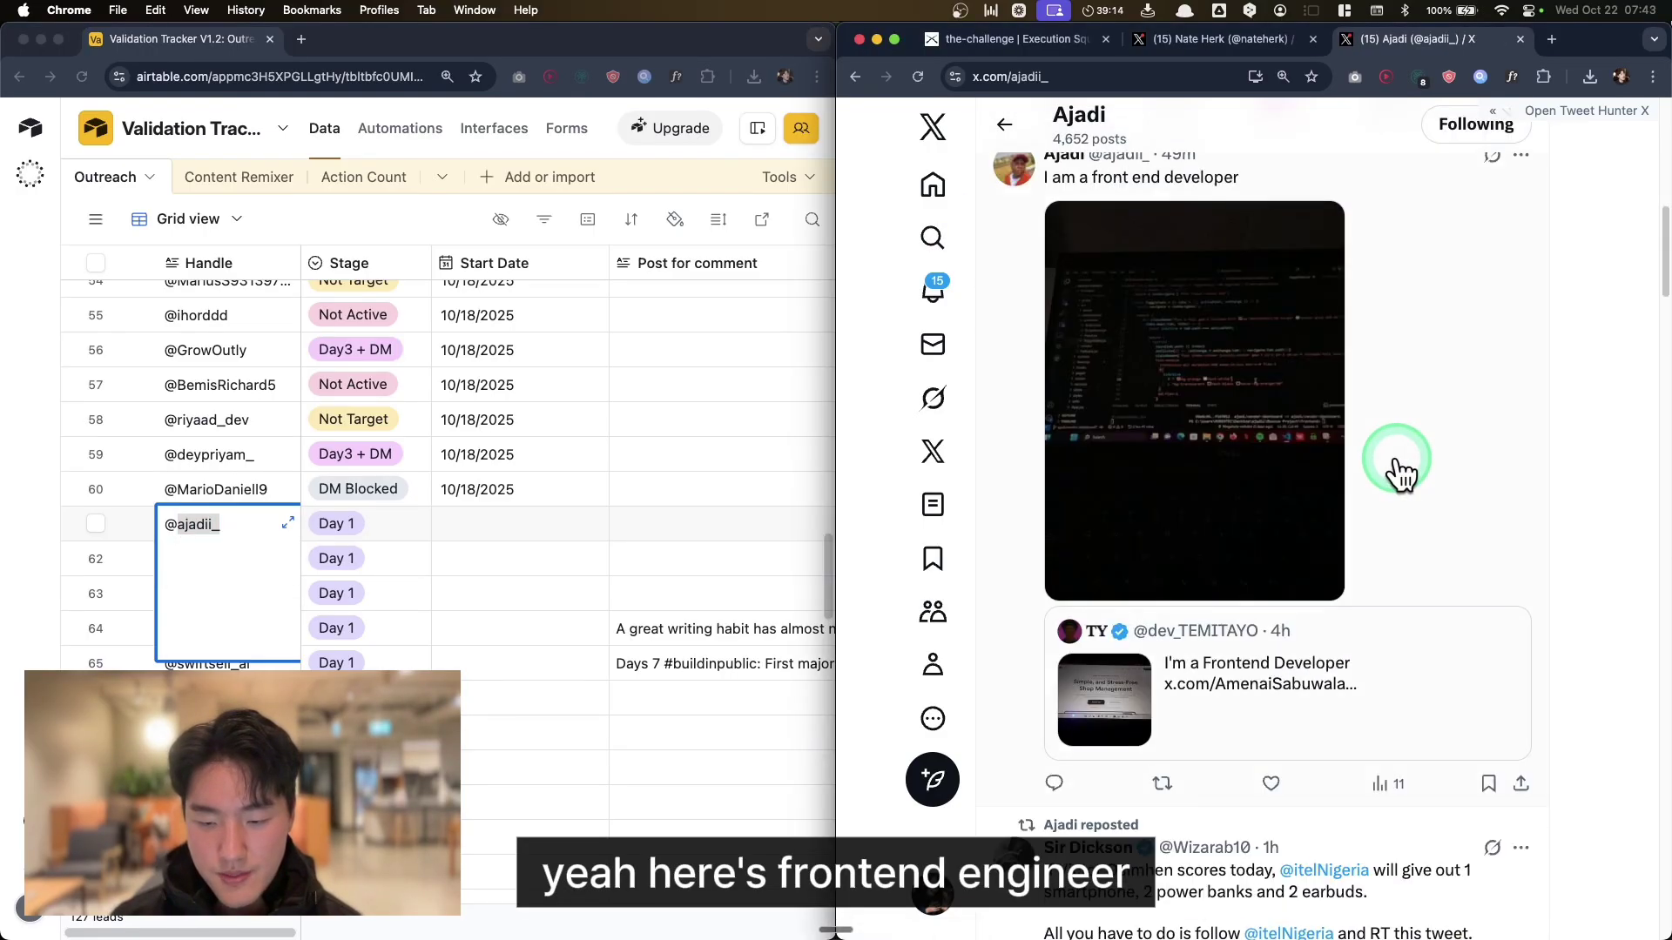
pyautogui.scroll(-8, 1367, 478)
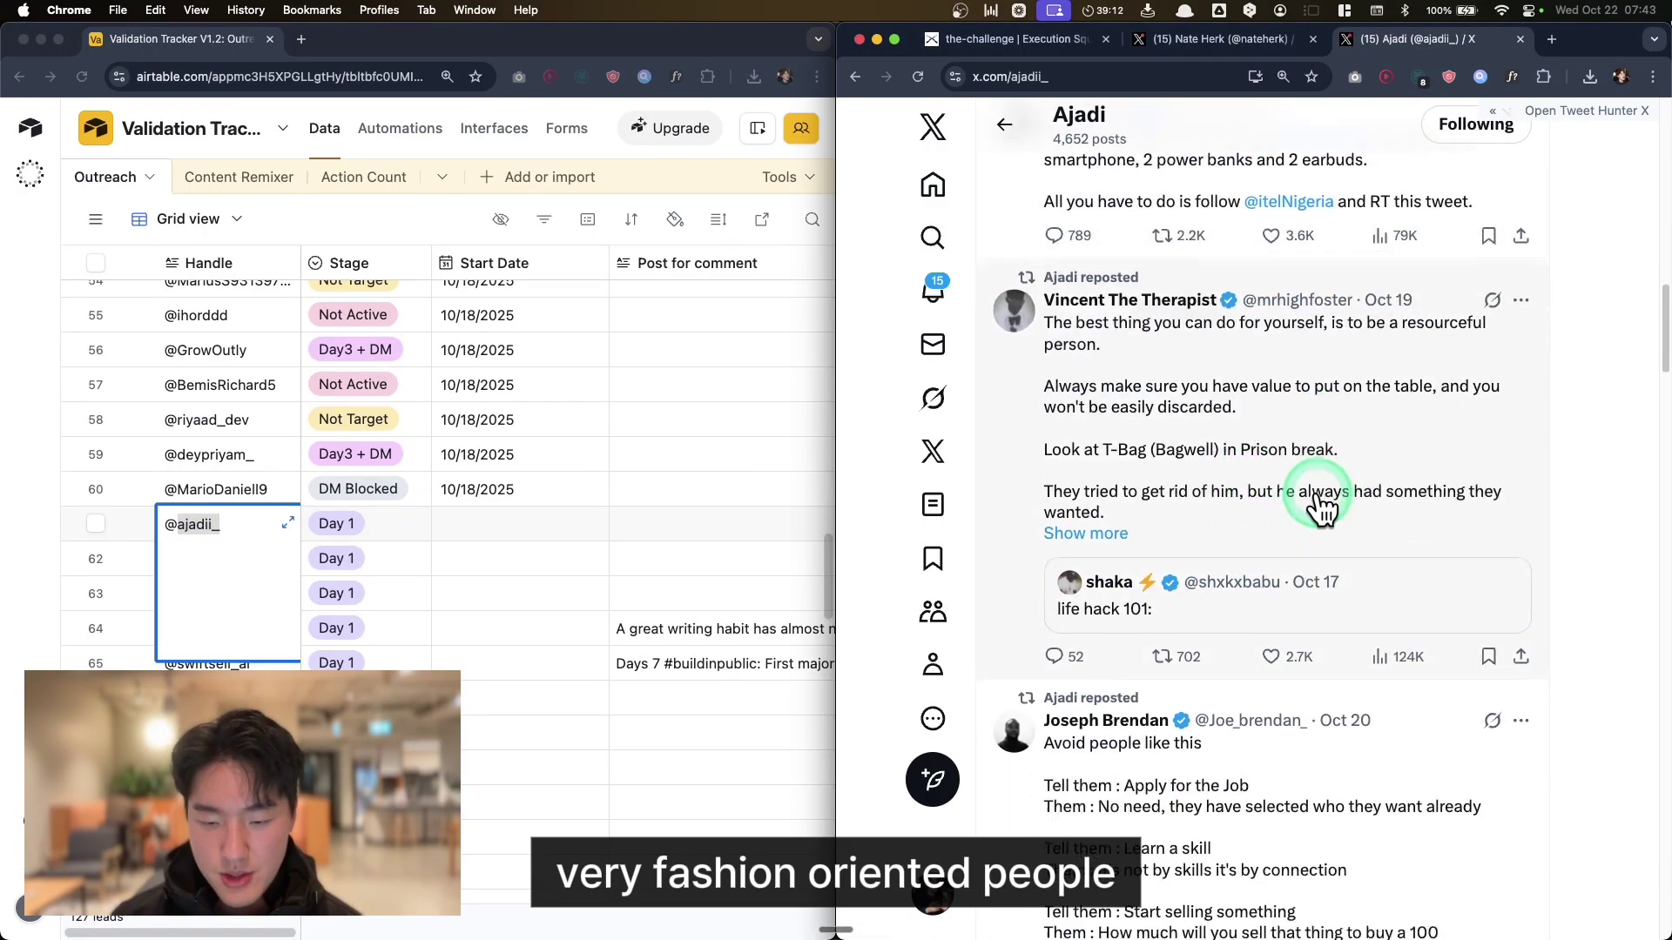
pyautogui.scroll(-10, 1321, 505)
pyautogui.click(1325, 218)
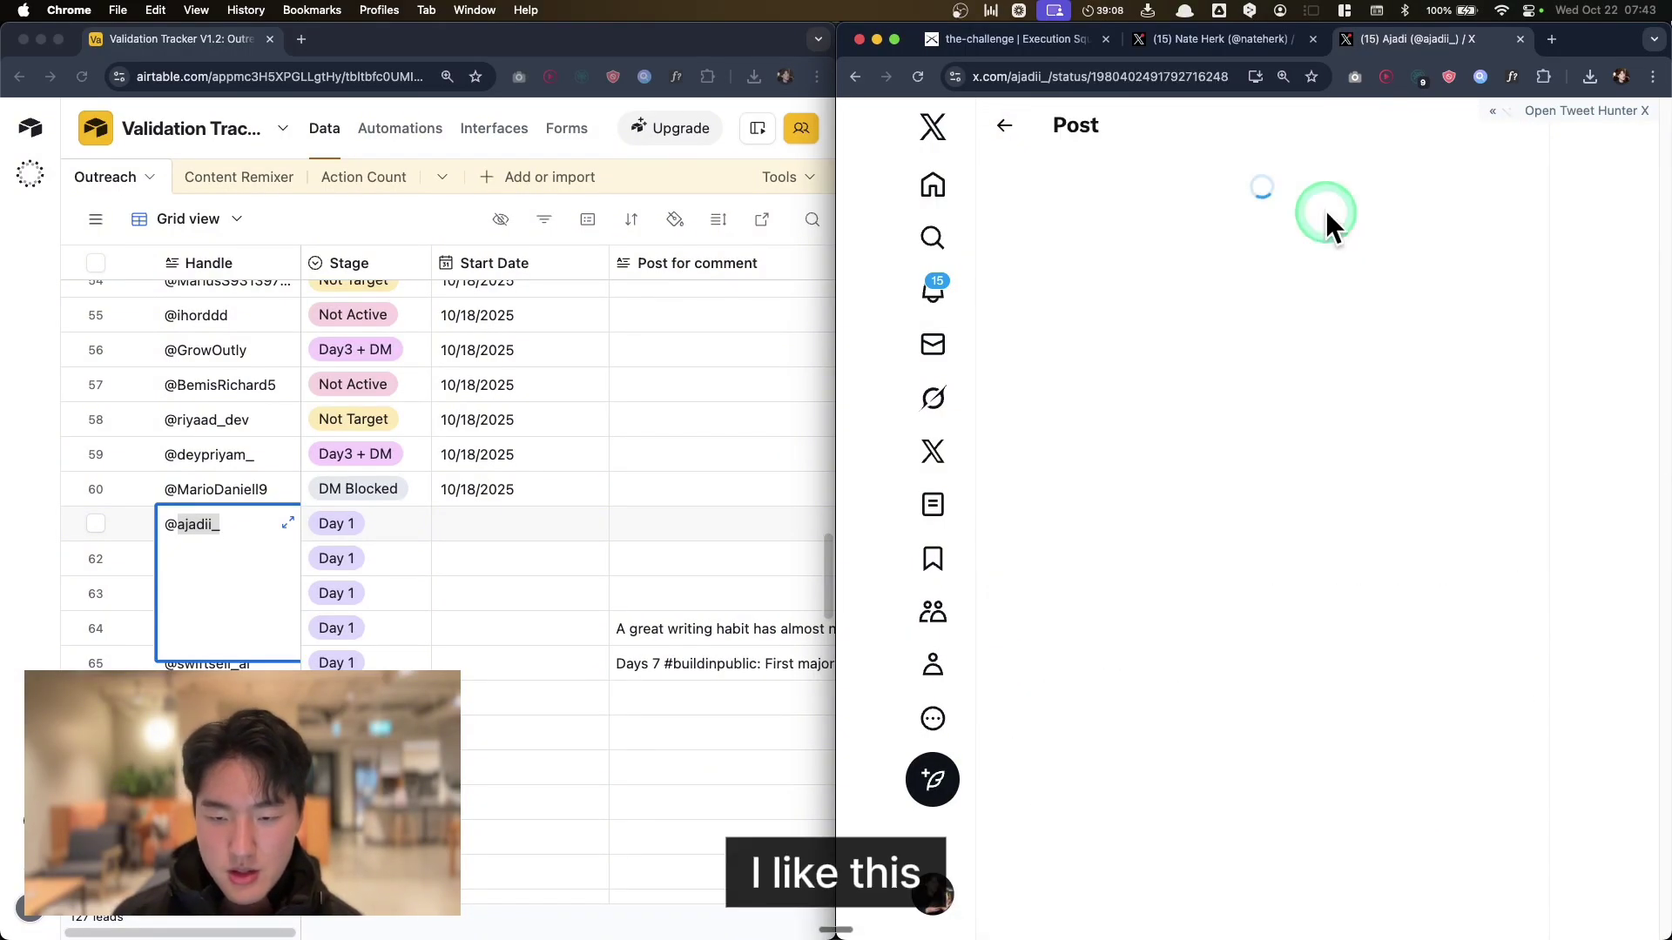
# Copy the Oct 20 post text and set row 61's Stage to Day3 + DM
pyautogui.tripleClick(1213, 236)
pyautogui.press('cmd+c')
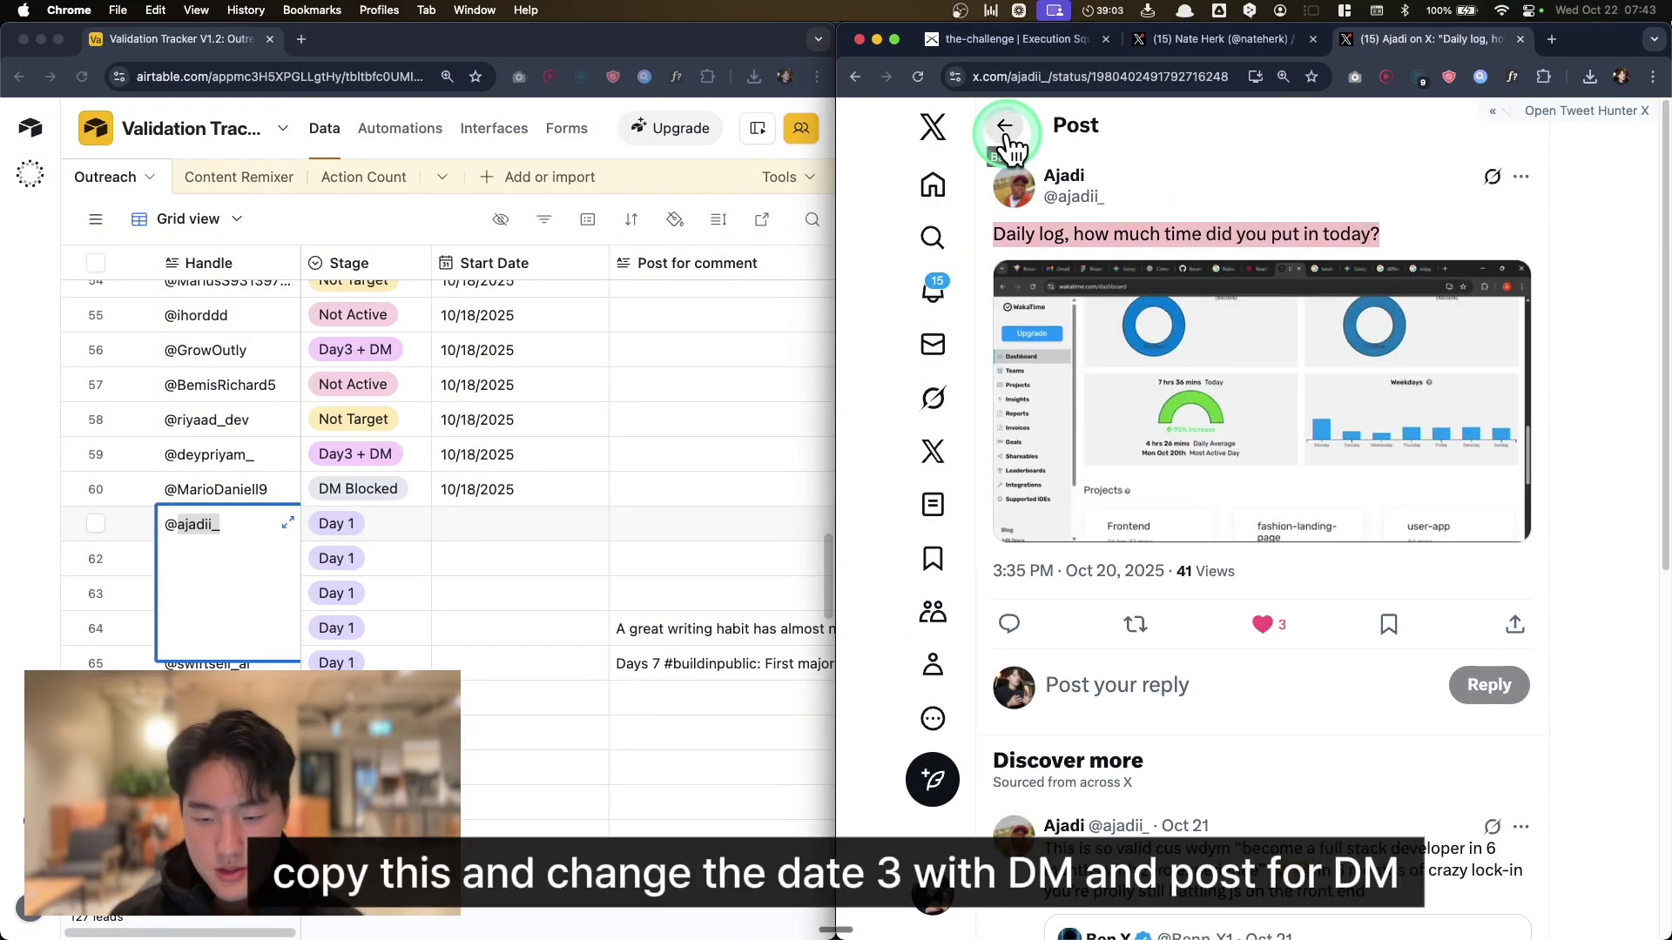
pyautogui.click(400, 530)
pyautogui.click(415, 538)
pyautogui.click(535, 521)
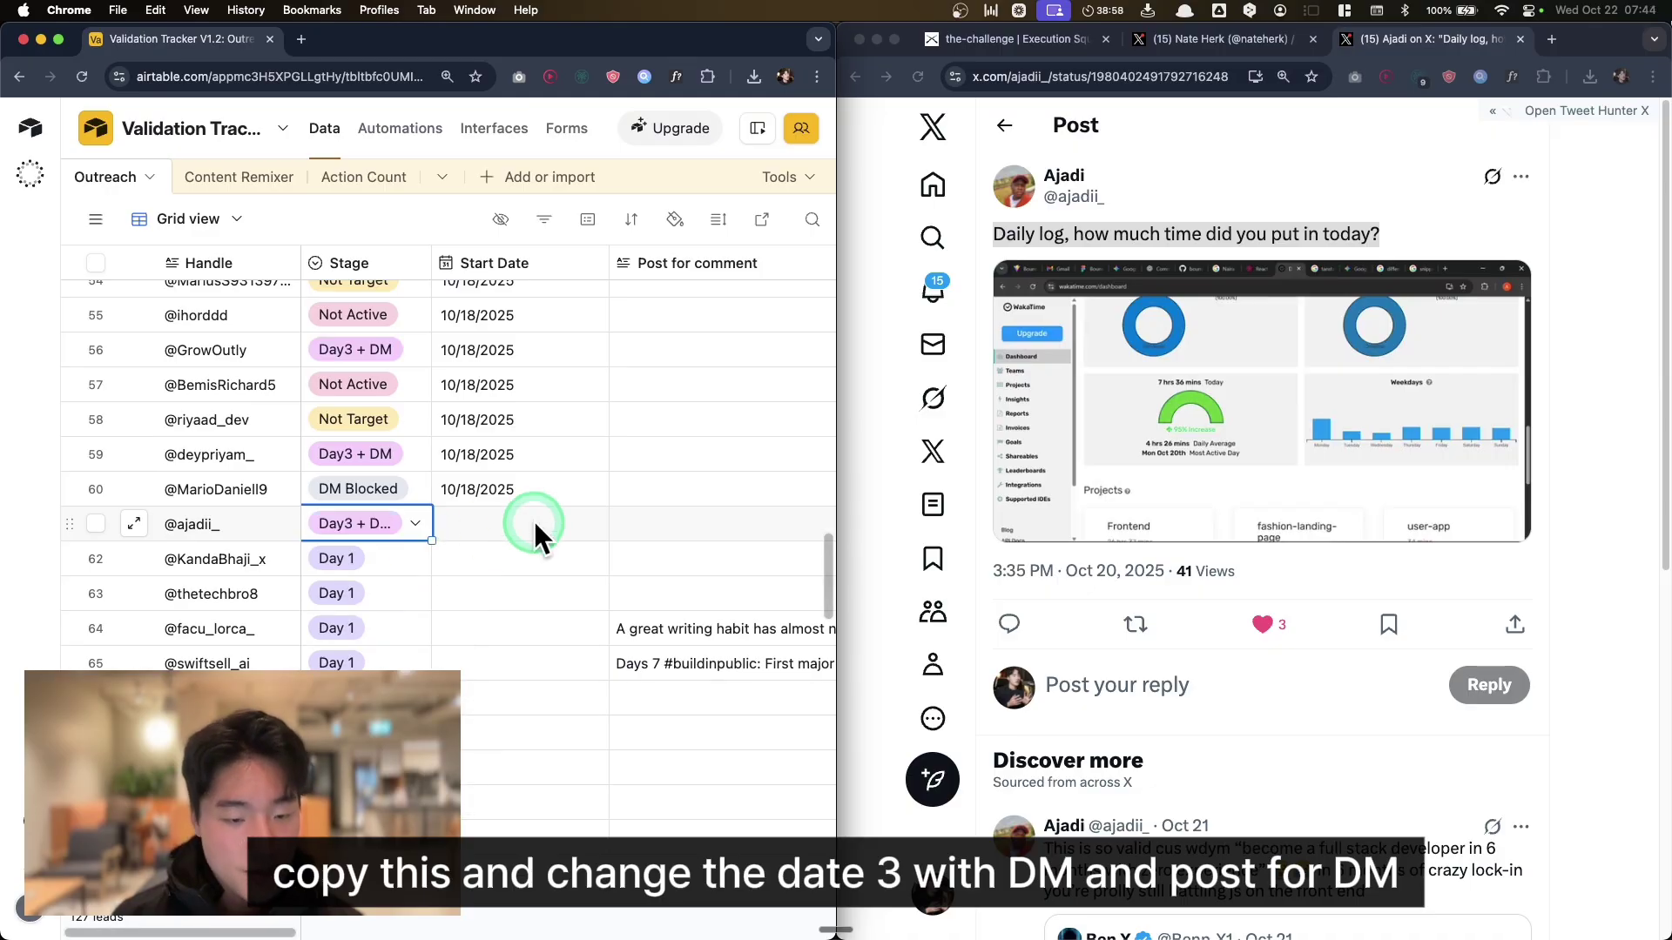
# Paste the post into row 61's Post for DM and generate its cold DM
pyautogui.hscroll(10, 598, 519)
pyautogui.click(572, 531)
pyautogui.click(633, 537)
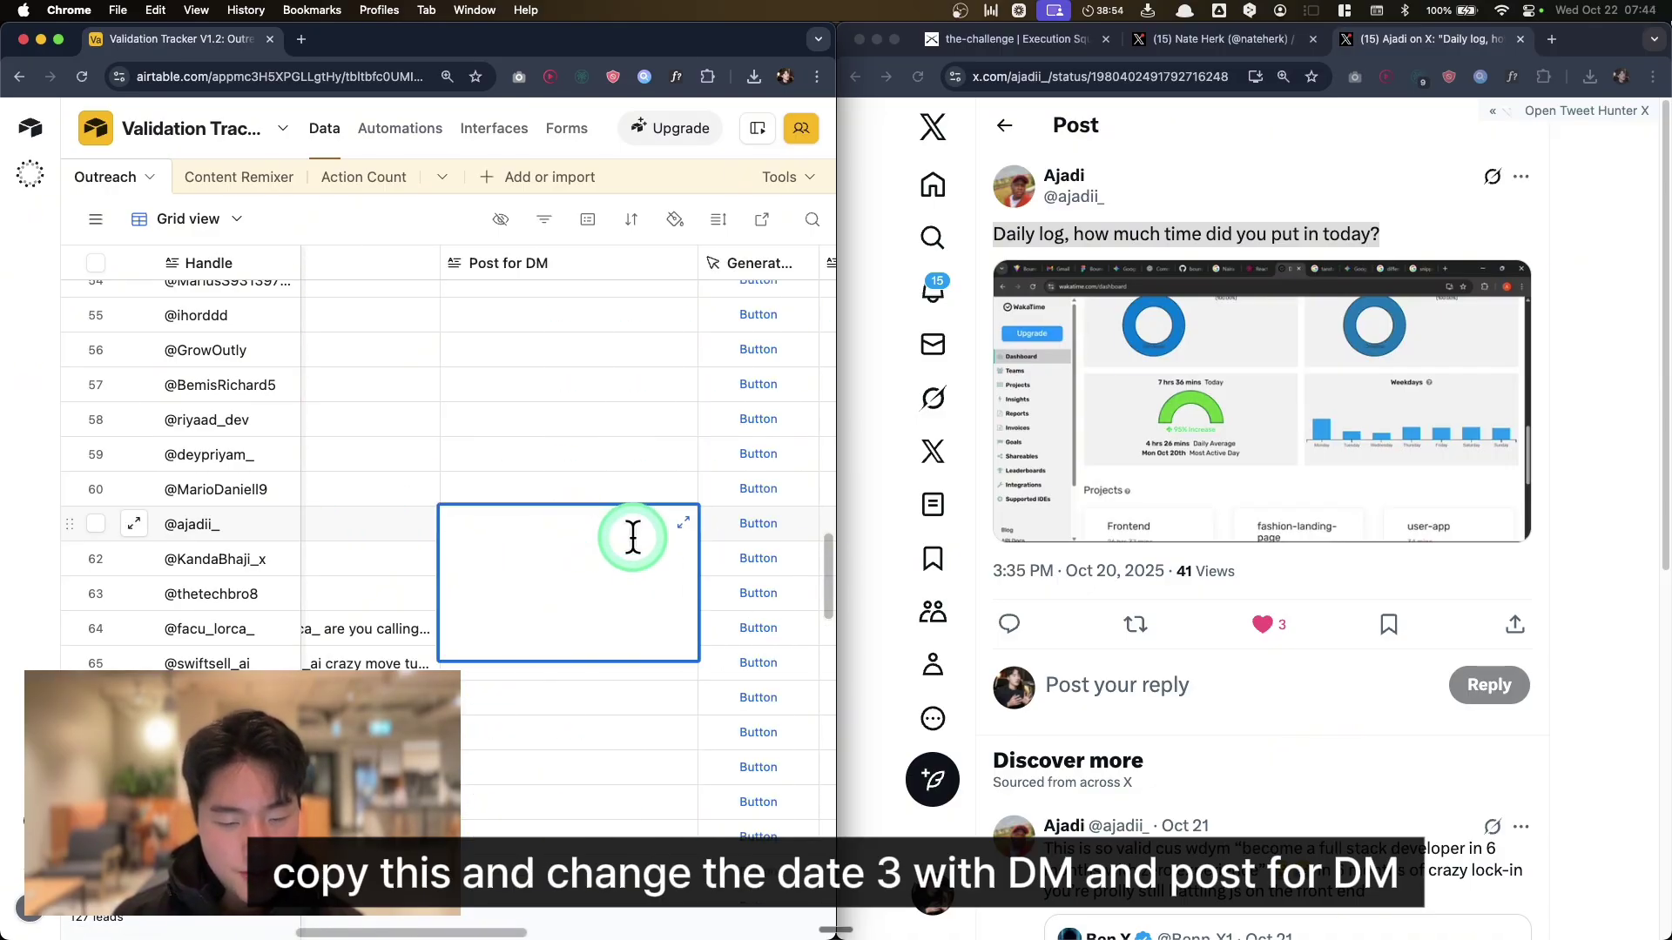
pyautogui.press('cmd+v')
pyautogui.click(578, 484)
pyautogui.click(755, 531)
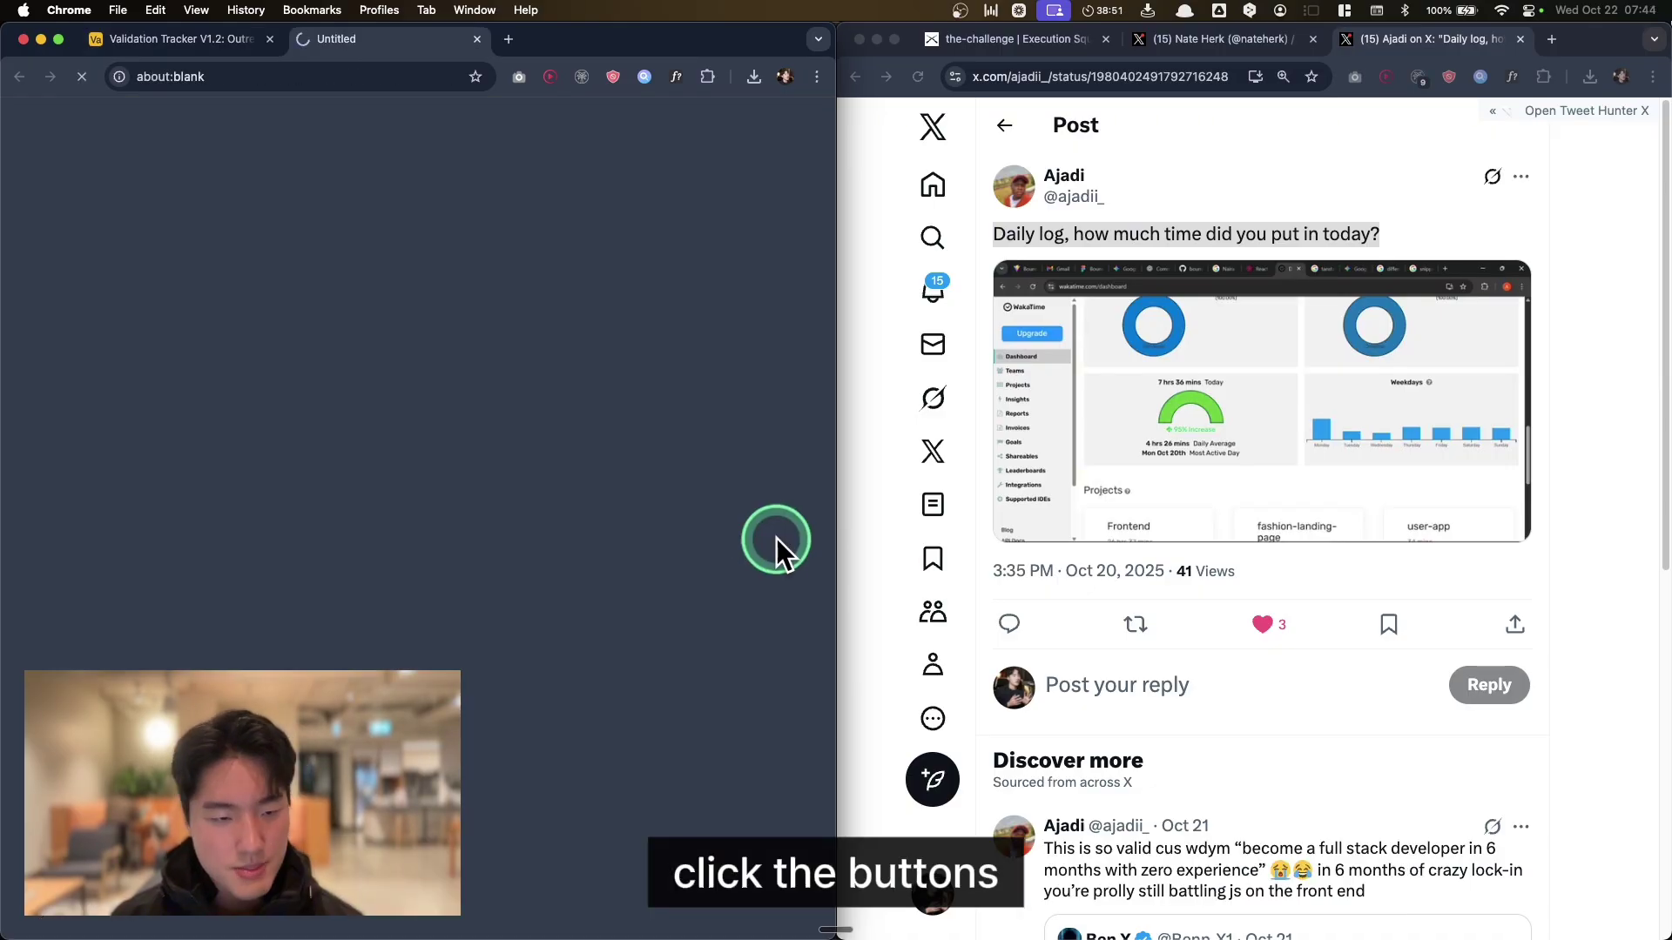
pyautogui.press('Right')
pyautogui.press('Right')
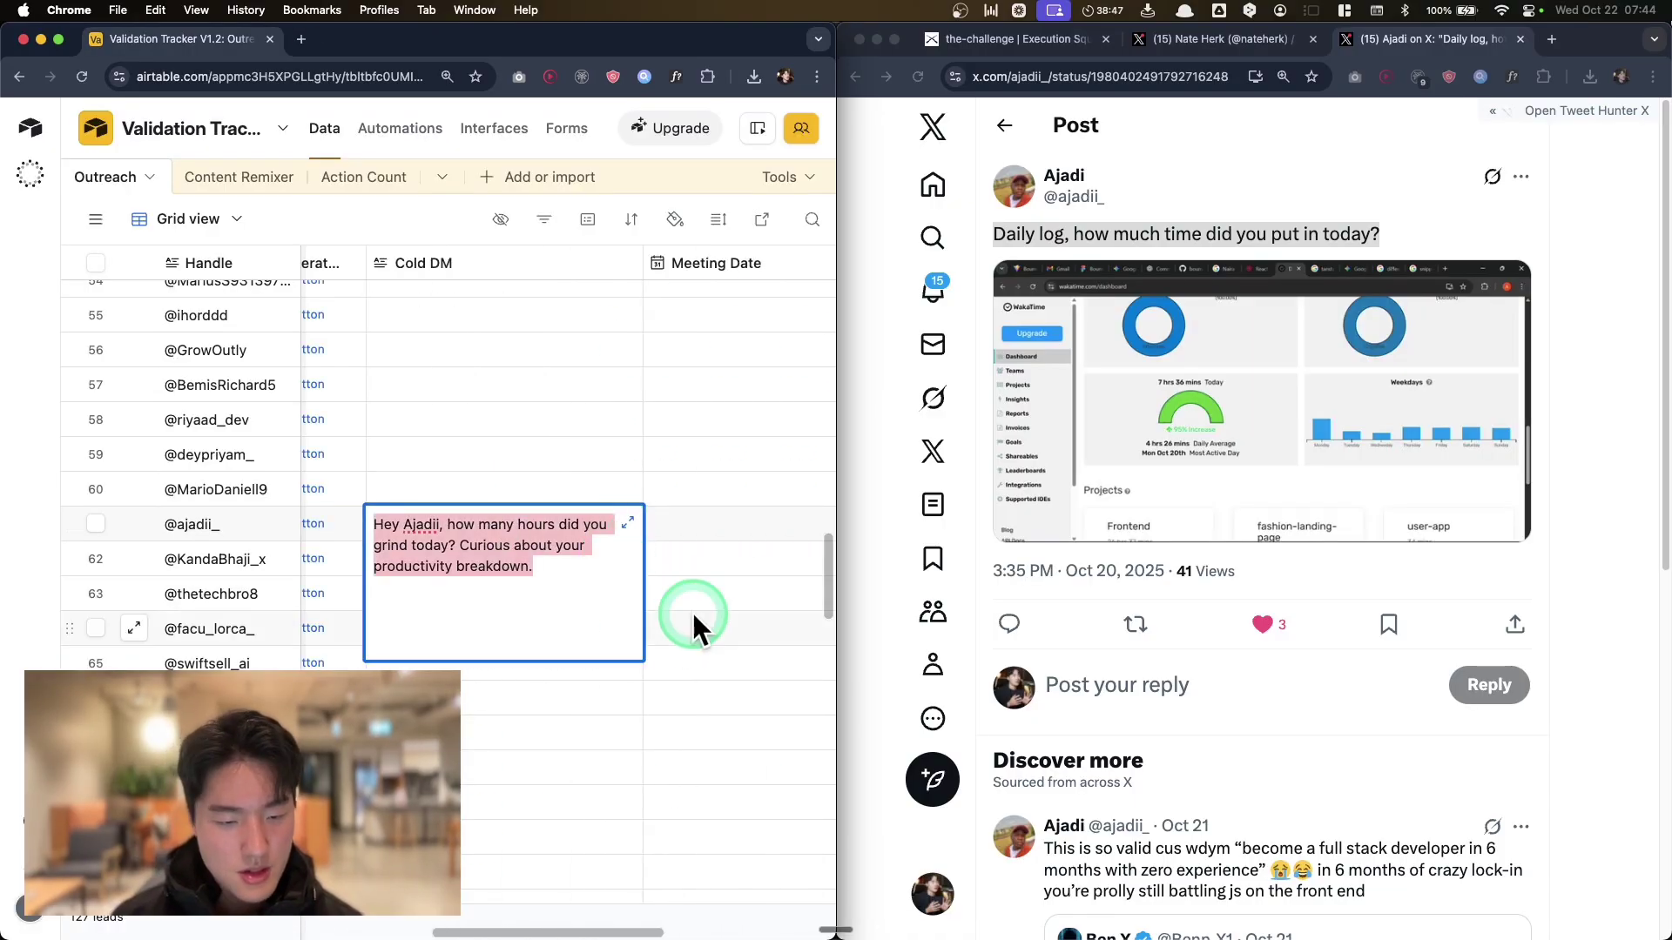
# Send row 61's cold DM to the lead via X Messages
pyautogui.click(1066, 179)
pyautogui.click(1350, 374)
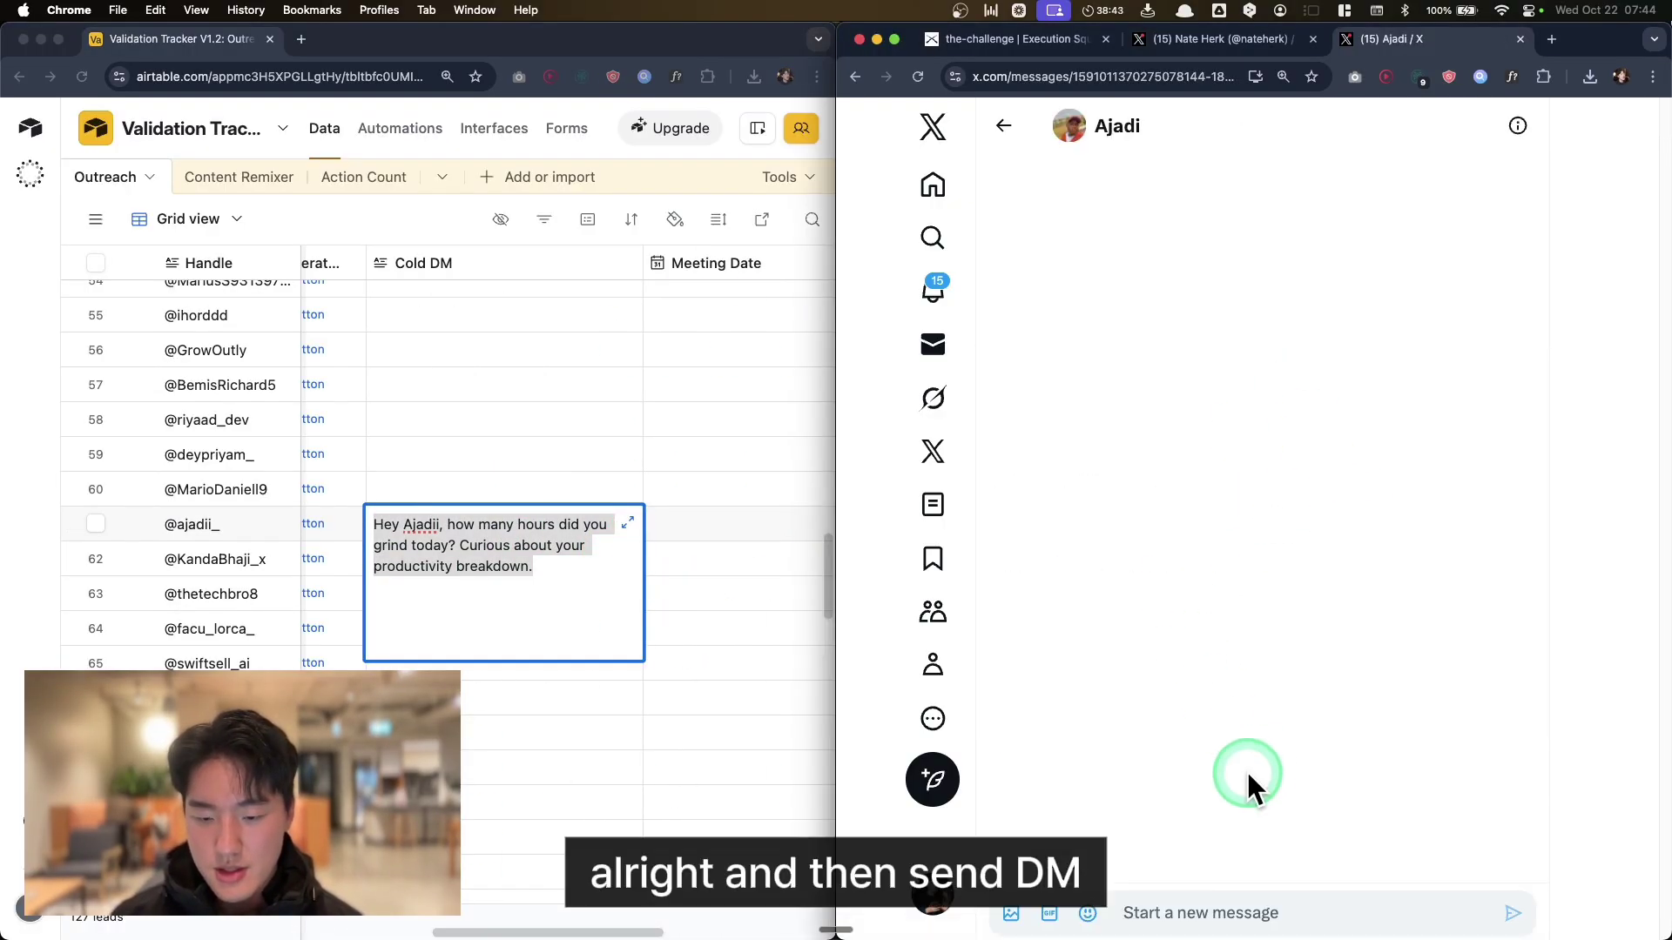
pyautogui.click(1217, 913)
pyautogui.write('Hey Ajadi, how many hours did you grind today? Curious about your productivity breakdown.')
pyautogui.click(1507, 912)
pyautogui.click(518, 690)
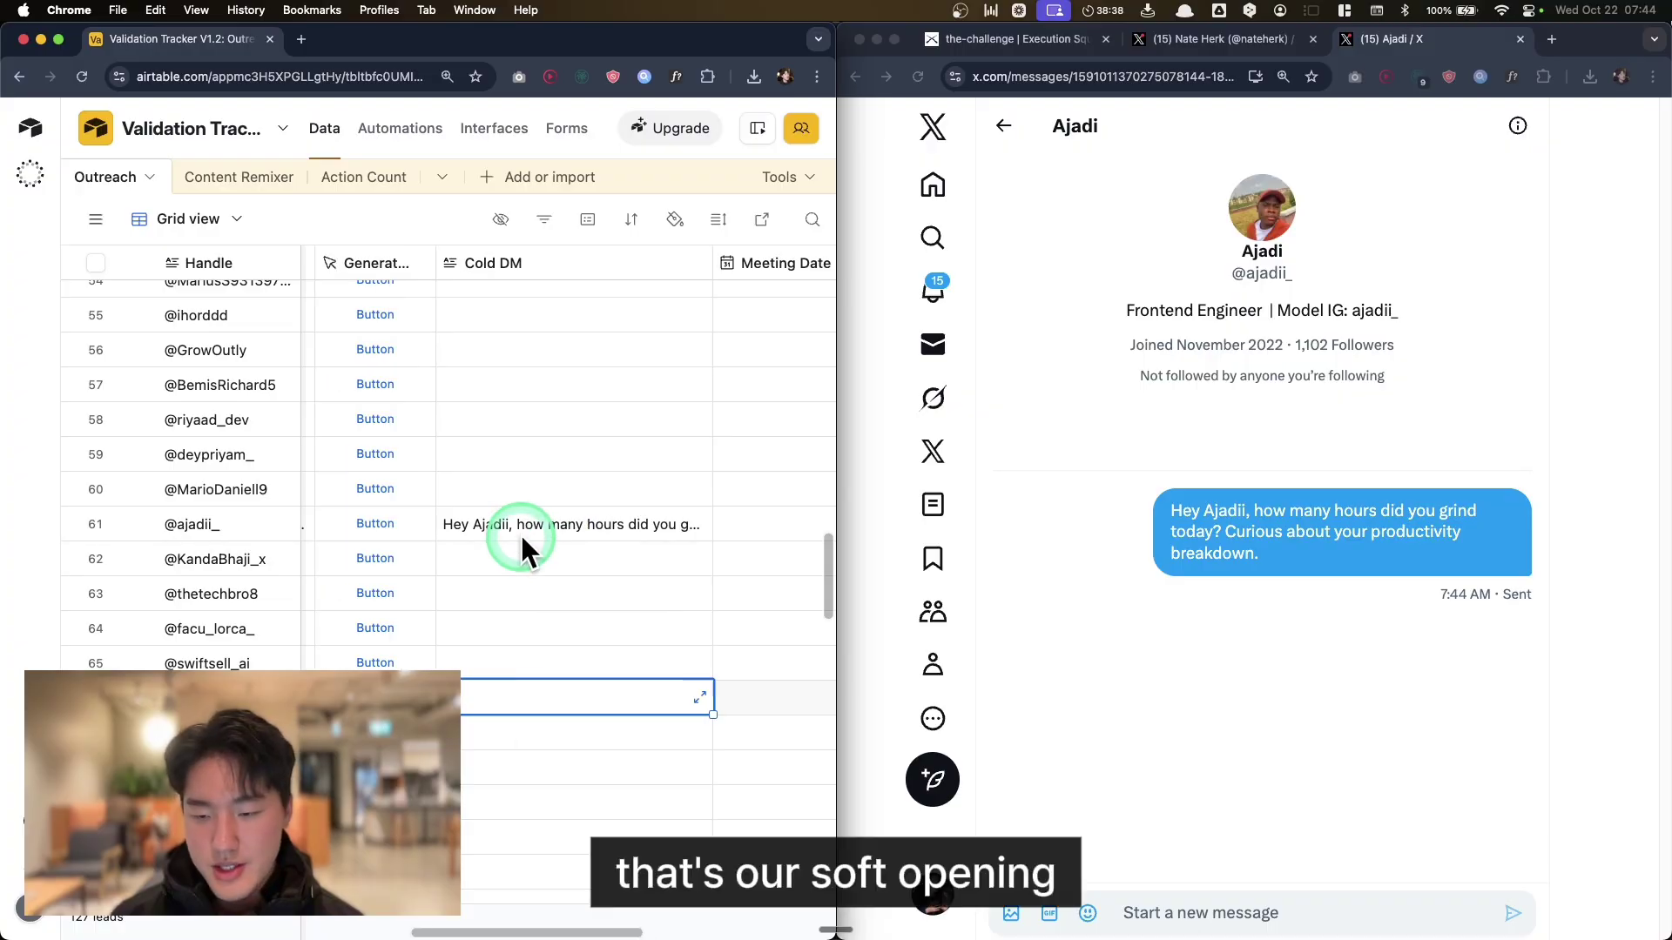
pyautogui.hscroll(-2, 539, 549)
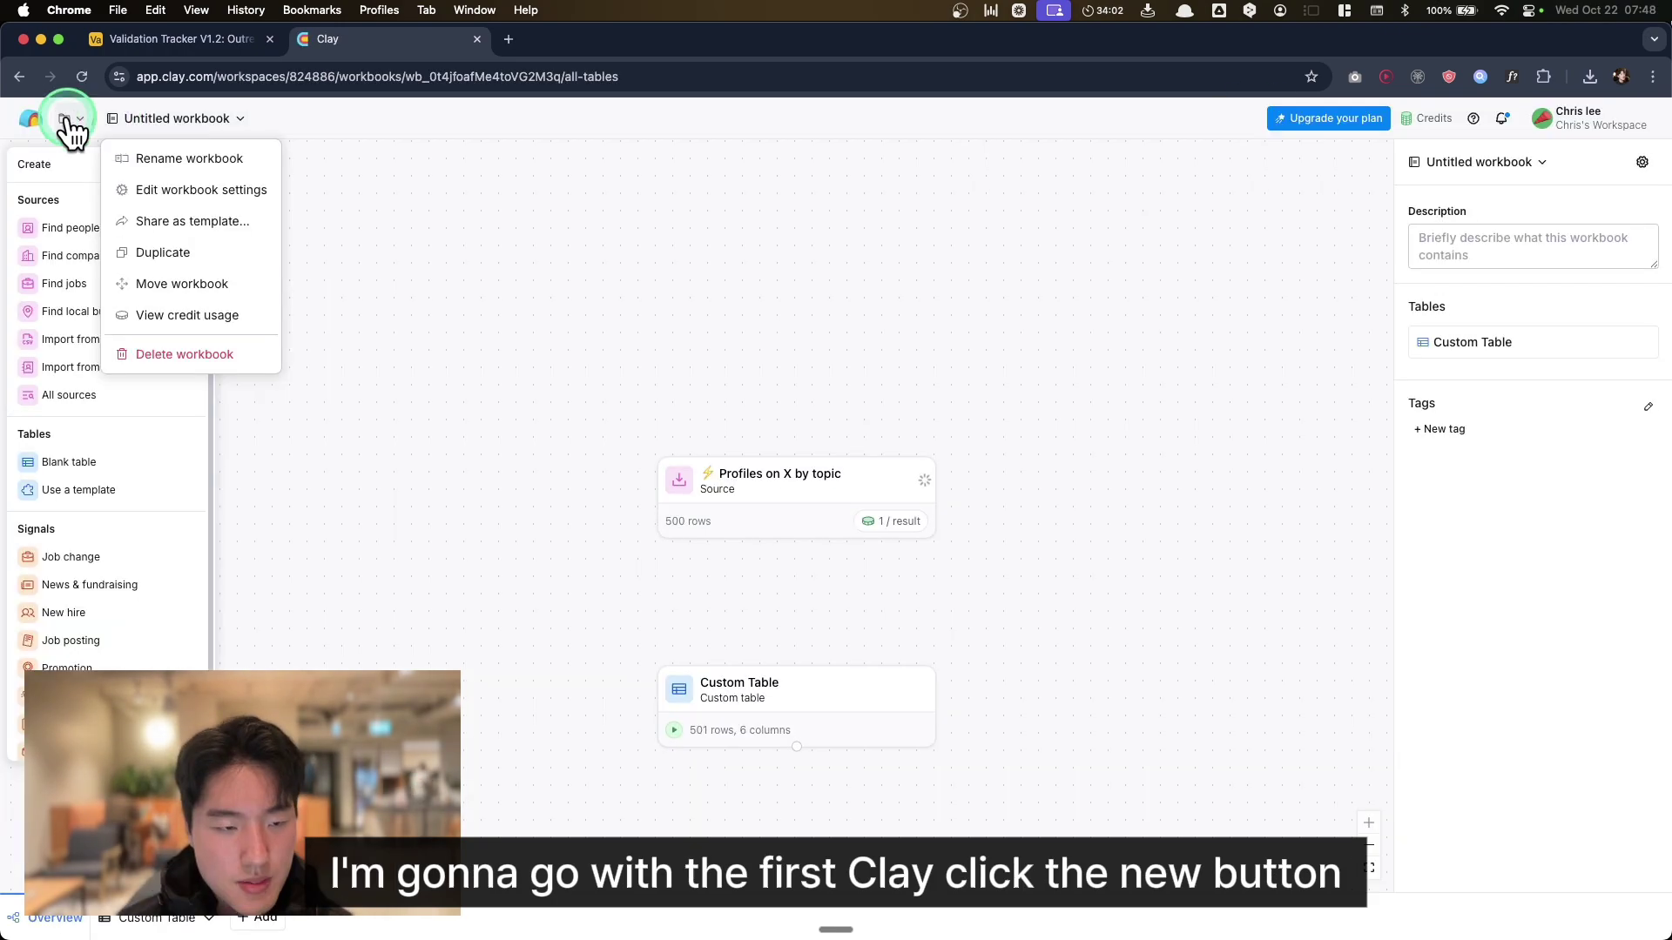
# Create a new Clay workbook starting from a blank table
pyautogui.click(65, 120)
pyautogui.click(31, 118)
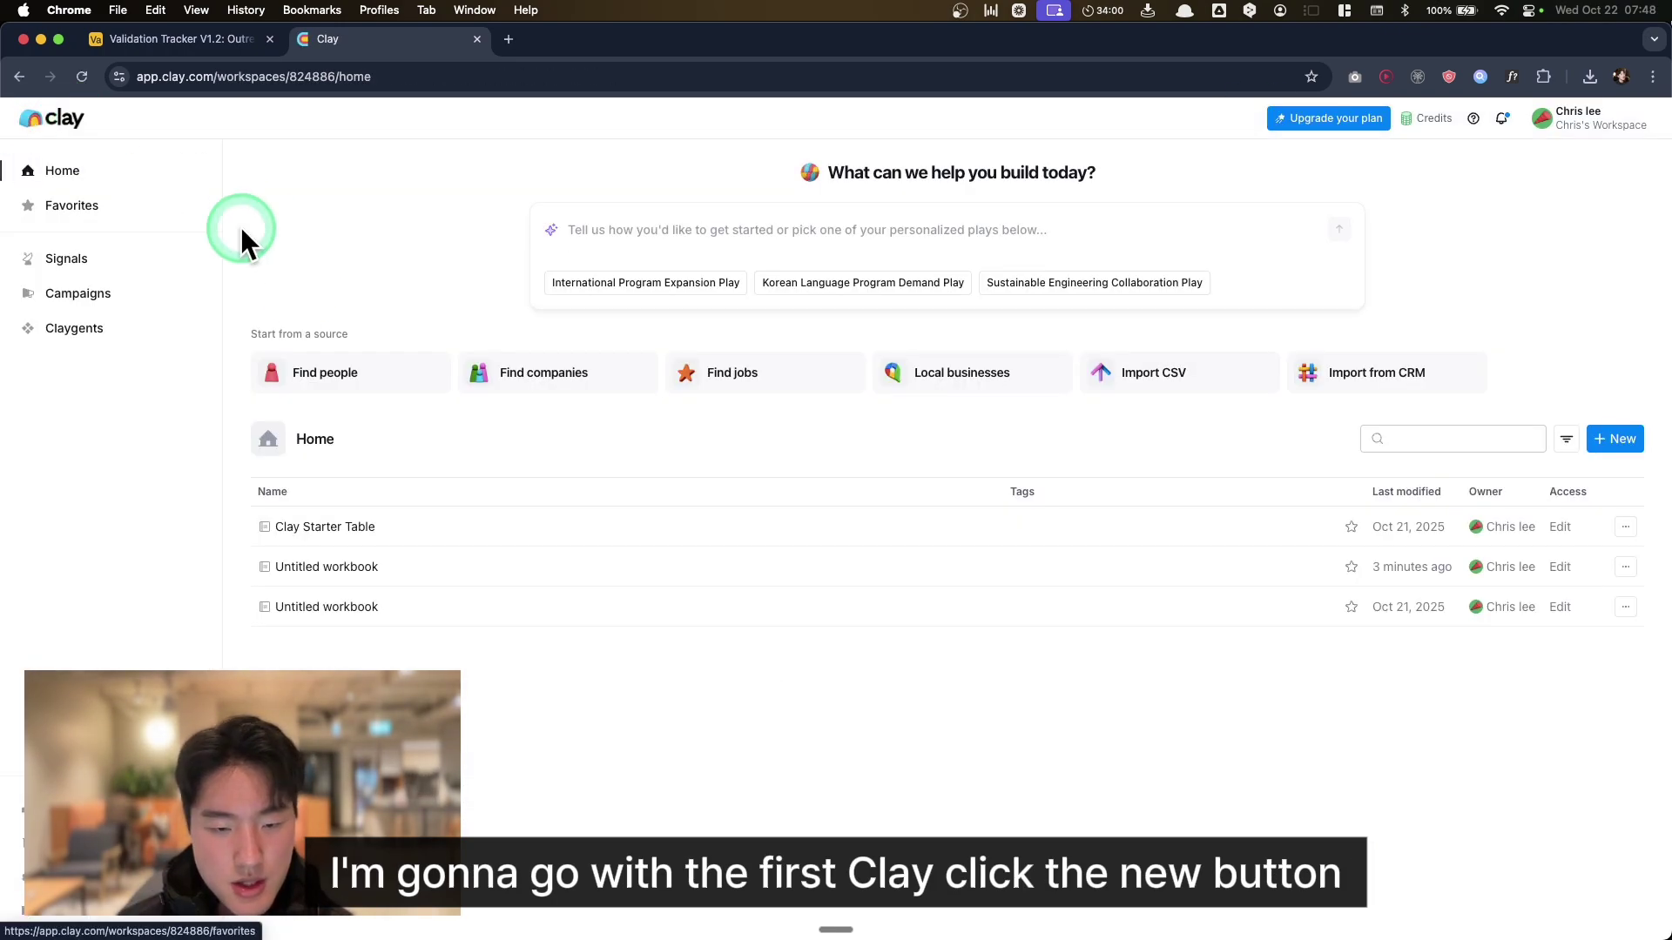
pyautogui.click(1615, 439)
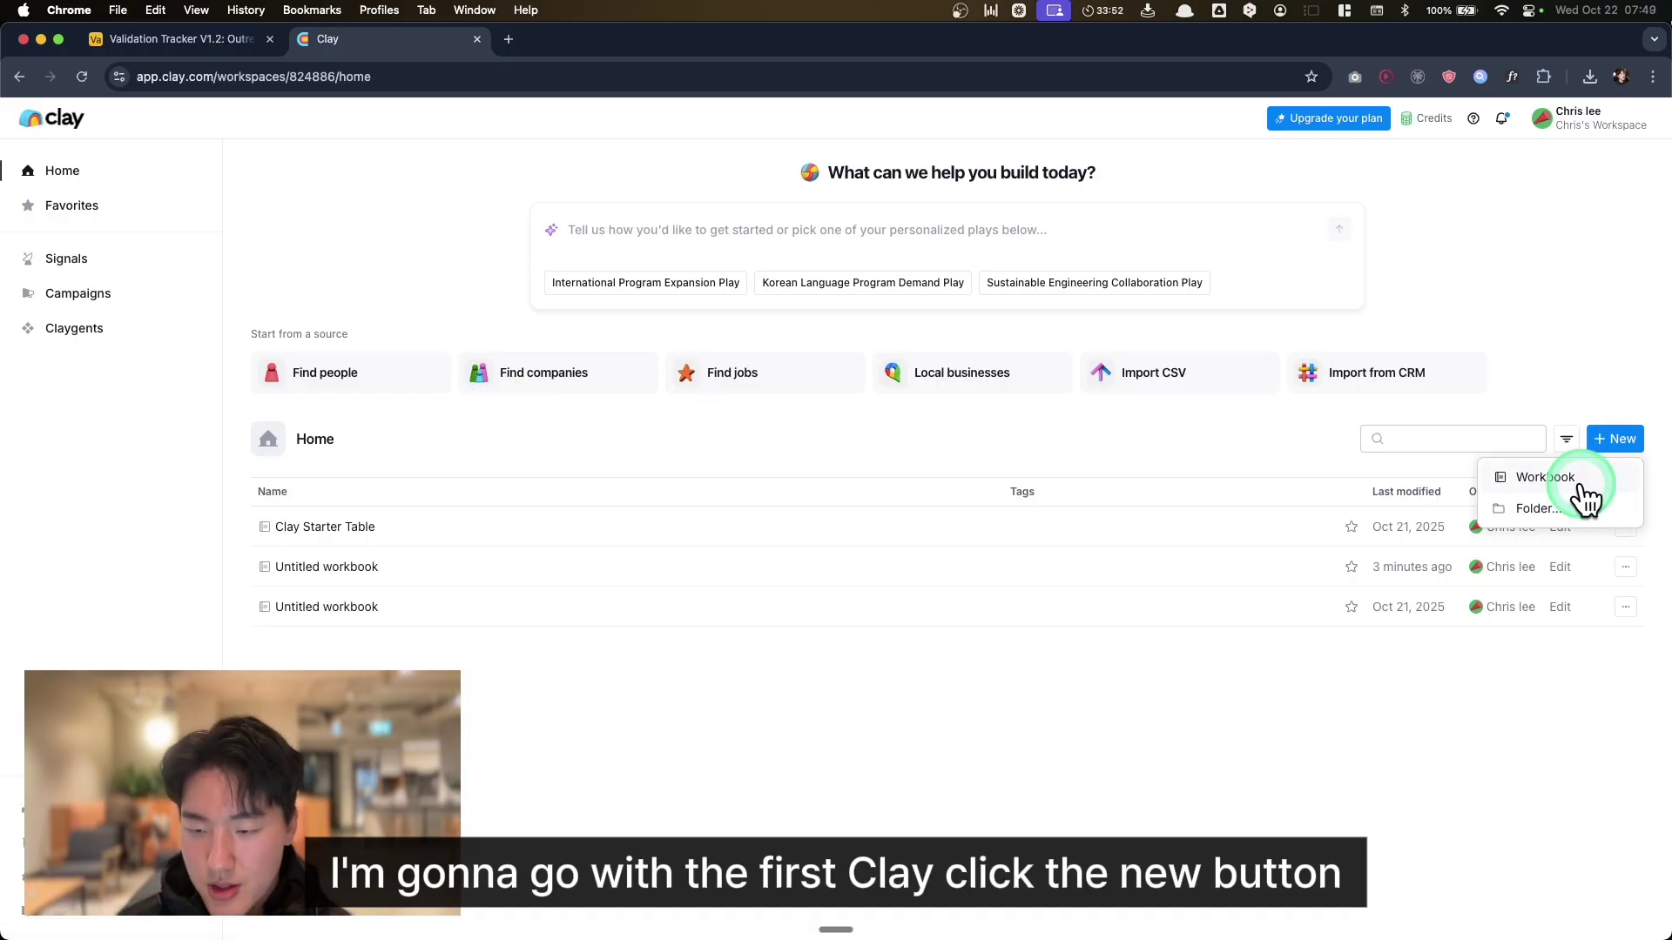
pyautogui.click(1583, 484)
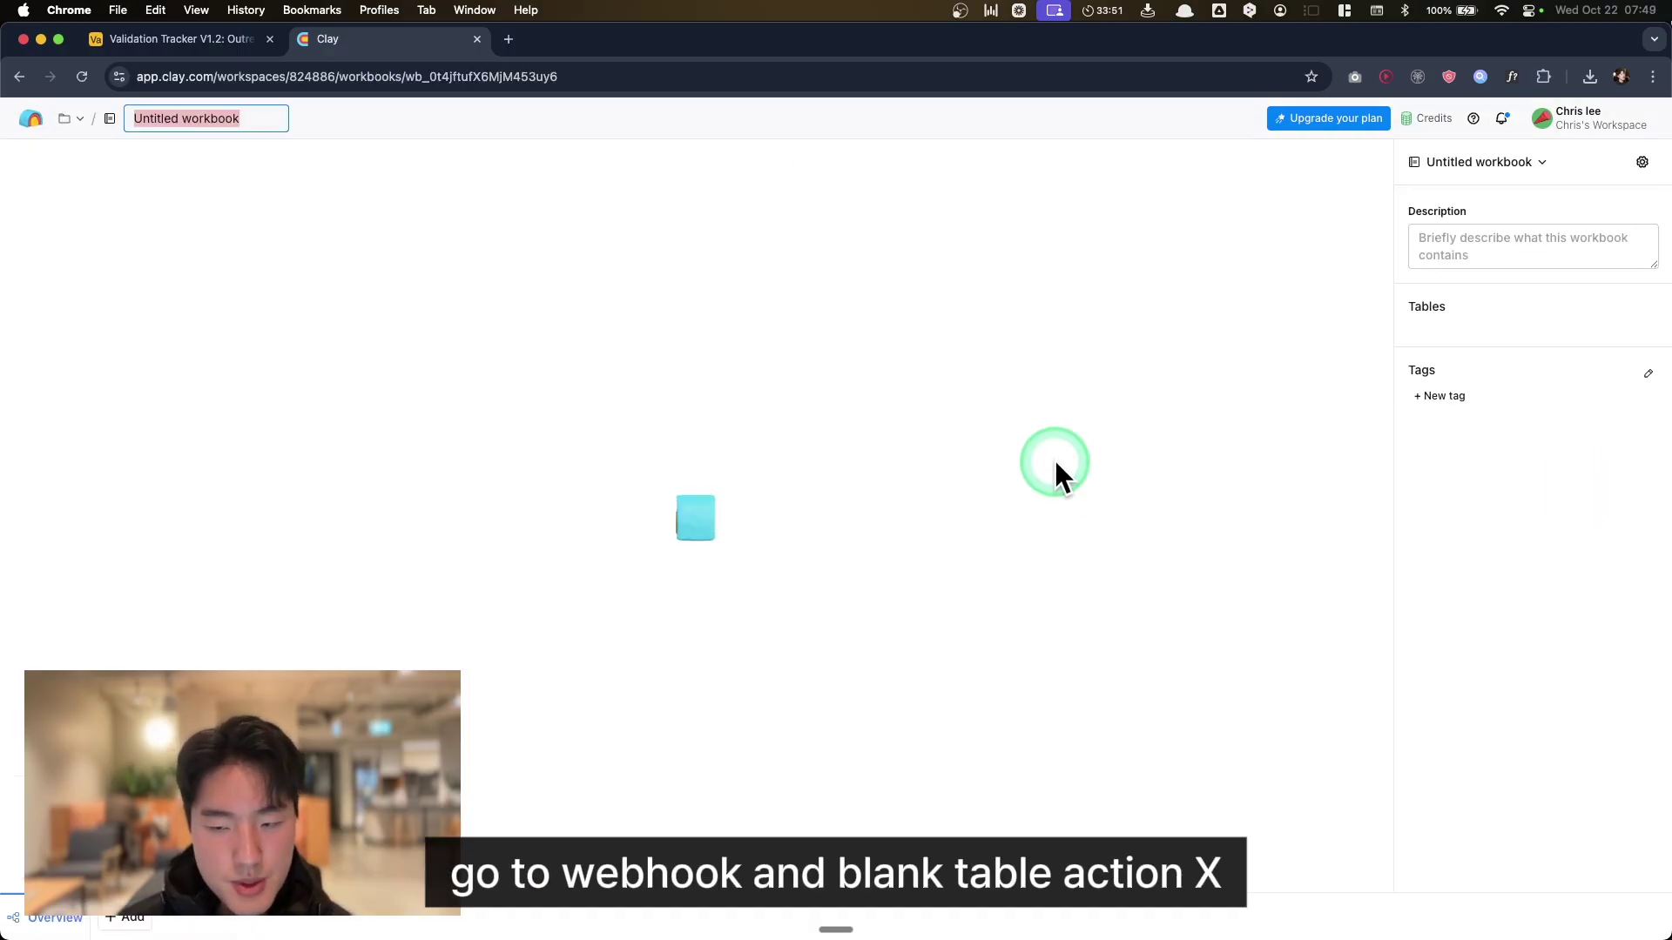
pyautogui.click(149, 466)
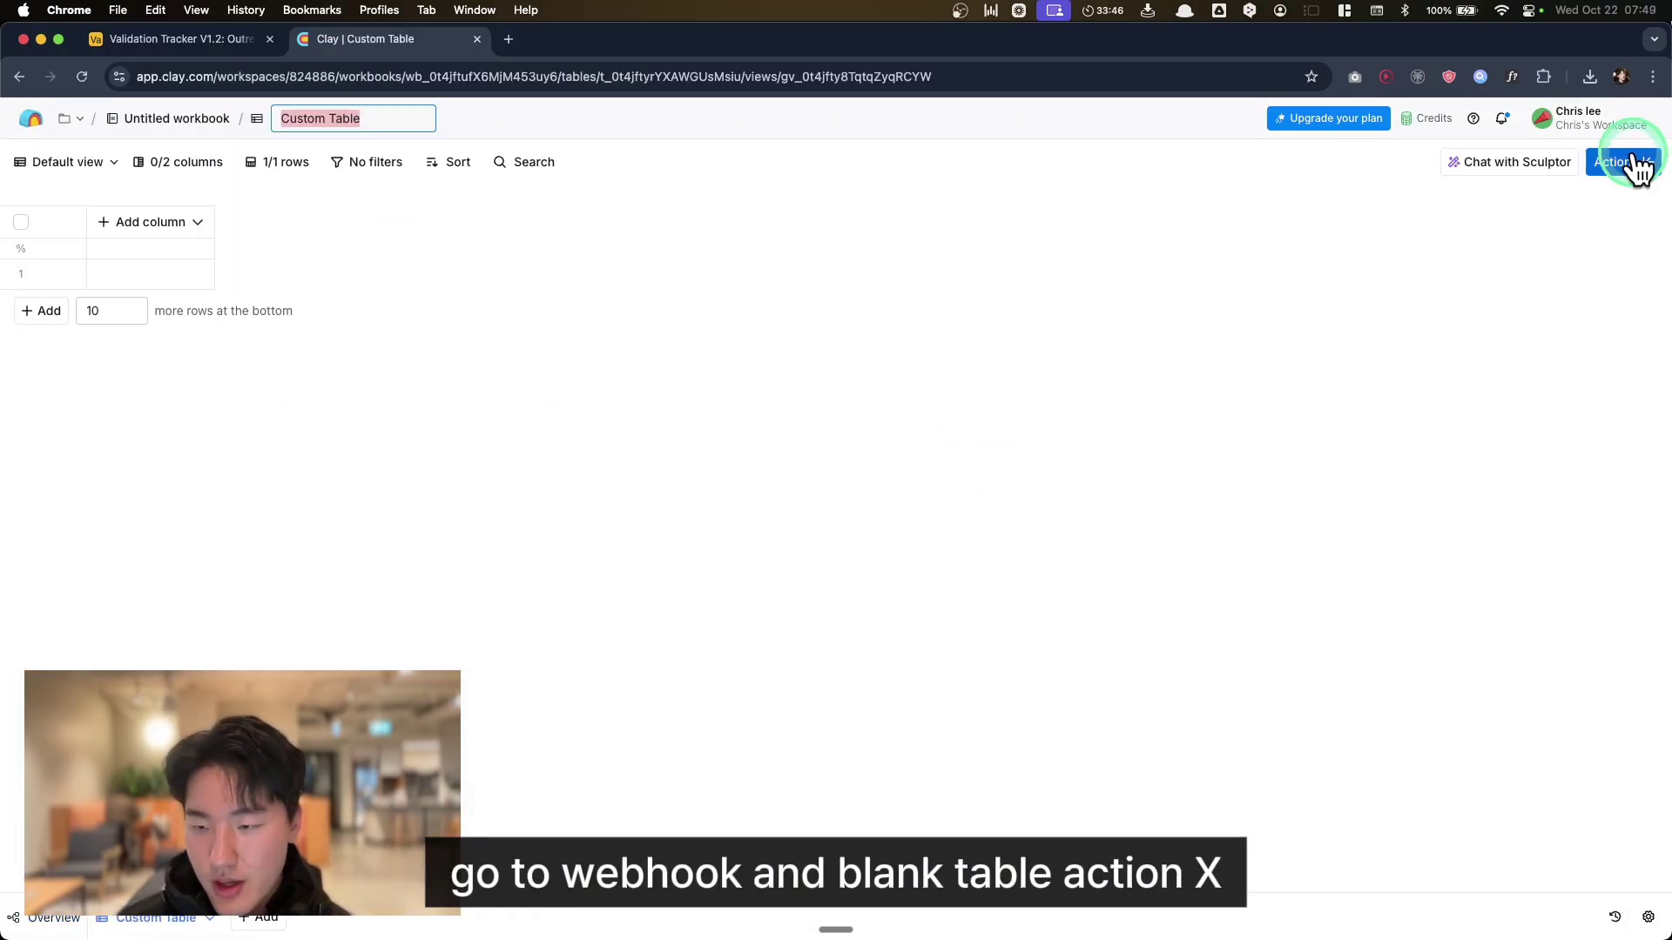
# Pull X mentions for the keyword 'AI automation' with a 500-result maximum into the table
pyautogui.click(1625, 163)
pyautogui.write('x')
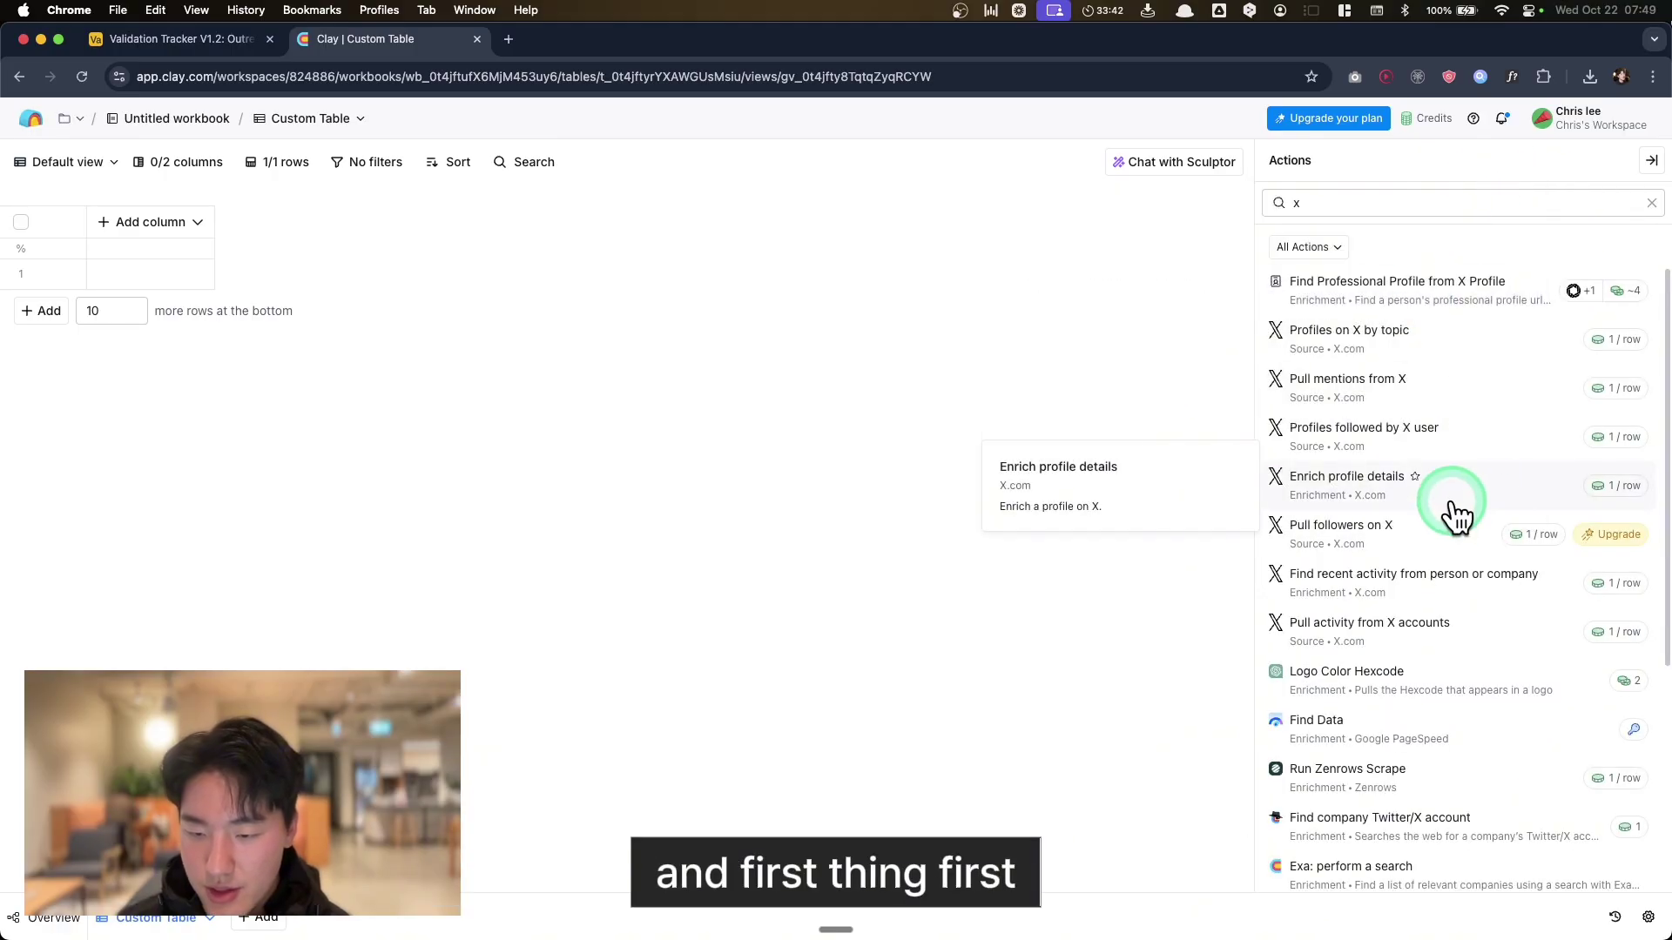
pyautogui.click(1515, 403)
pyautogui.click(957, 380)
pyautogui.write('AI automation')
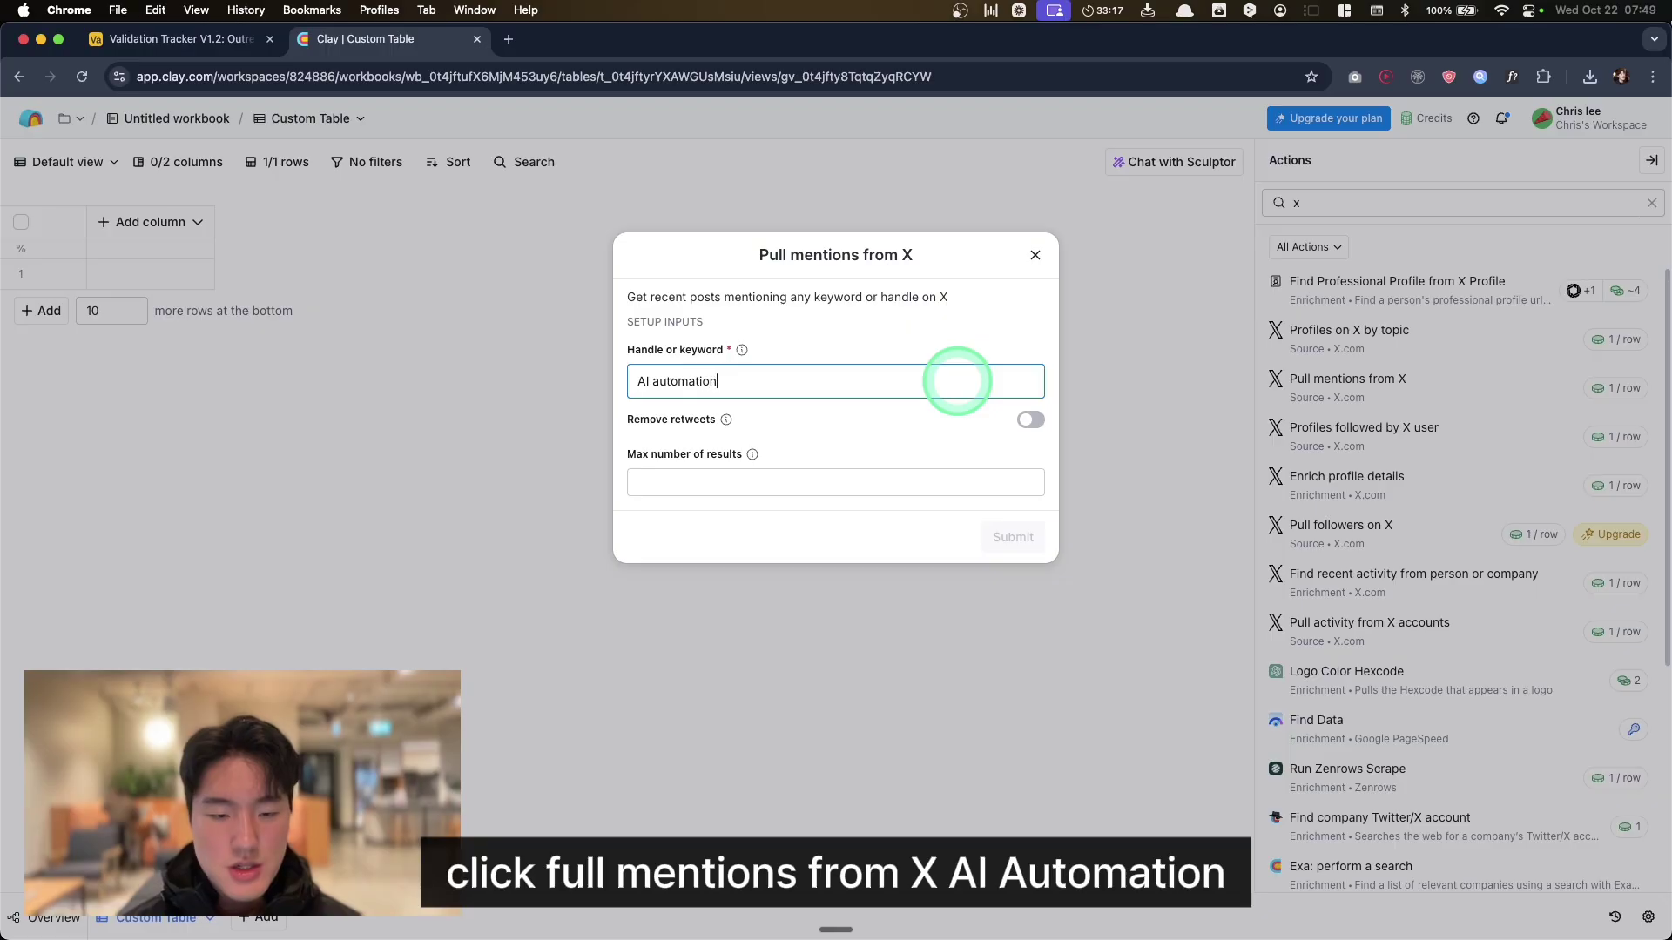
pyautogui.click(852, 483)
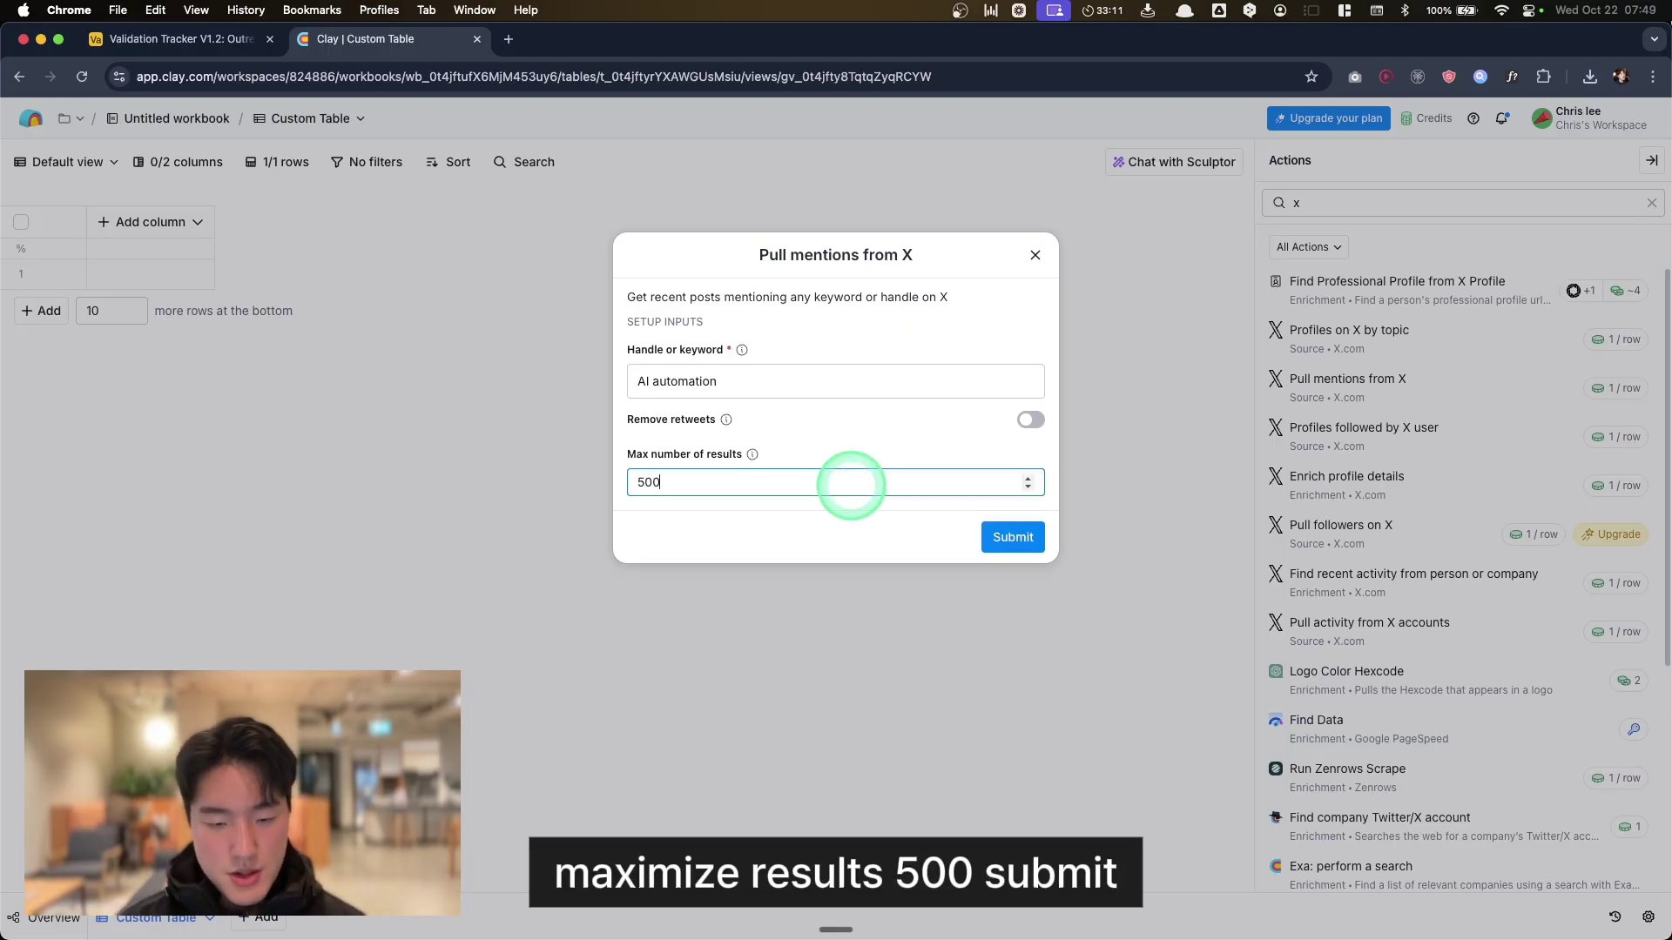
pyautogui.click(1023, 537)
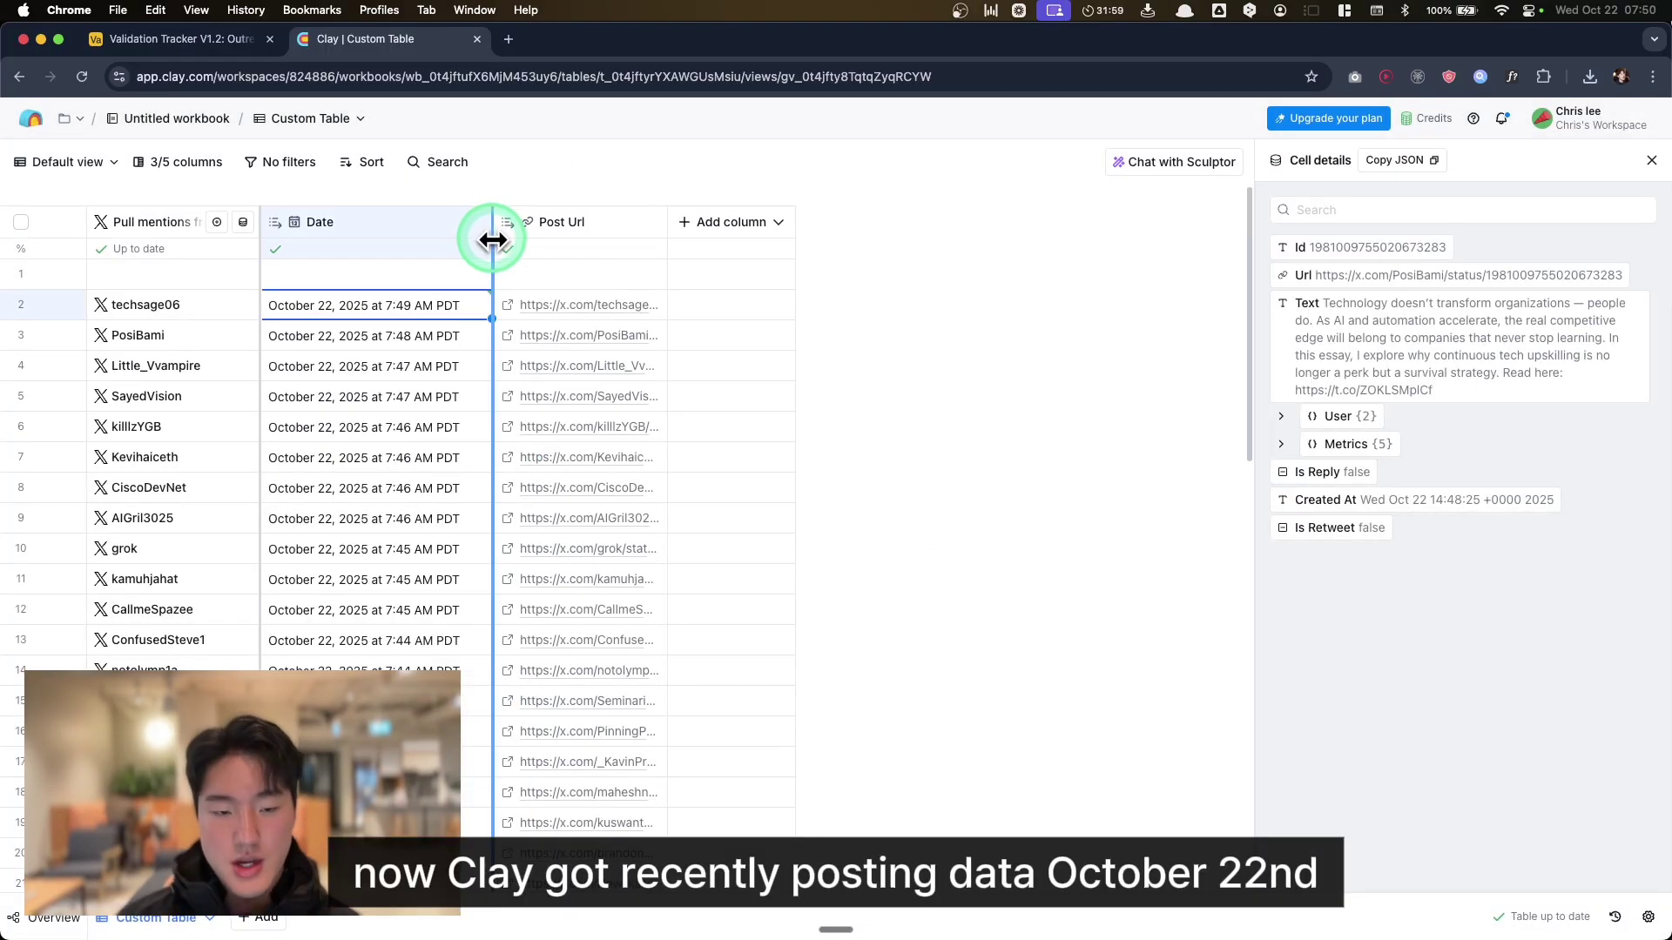
# Check the newest post dates in the table to confirm the X mentions are recent
pyautogui.moveTo(491, 239); pyautogui.dragTo(503, 254)
pyautogui.click(372, 322)
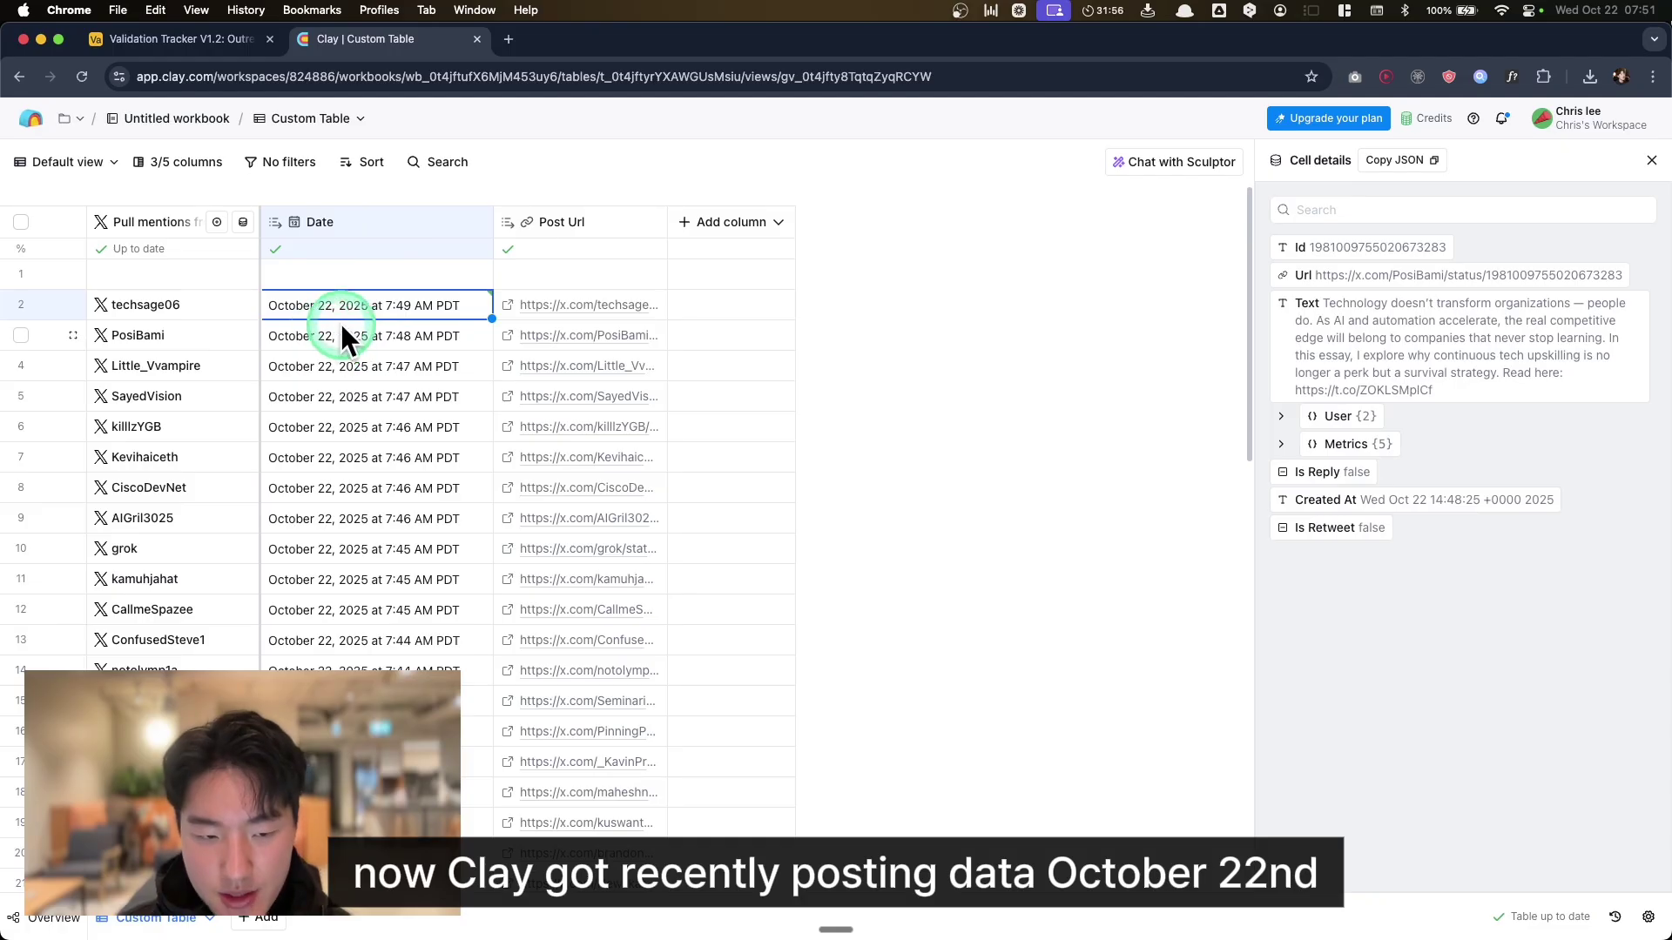
pyautogui.click(313, 315)
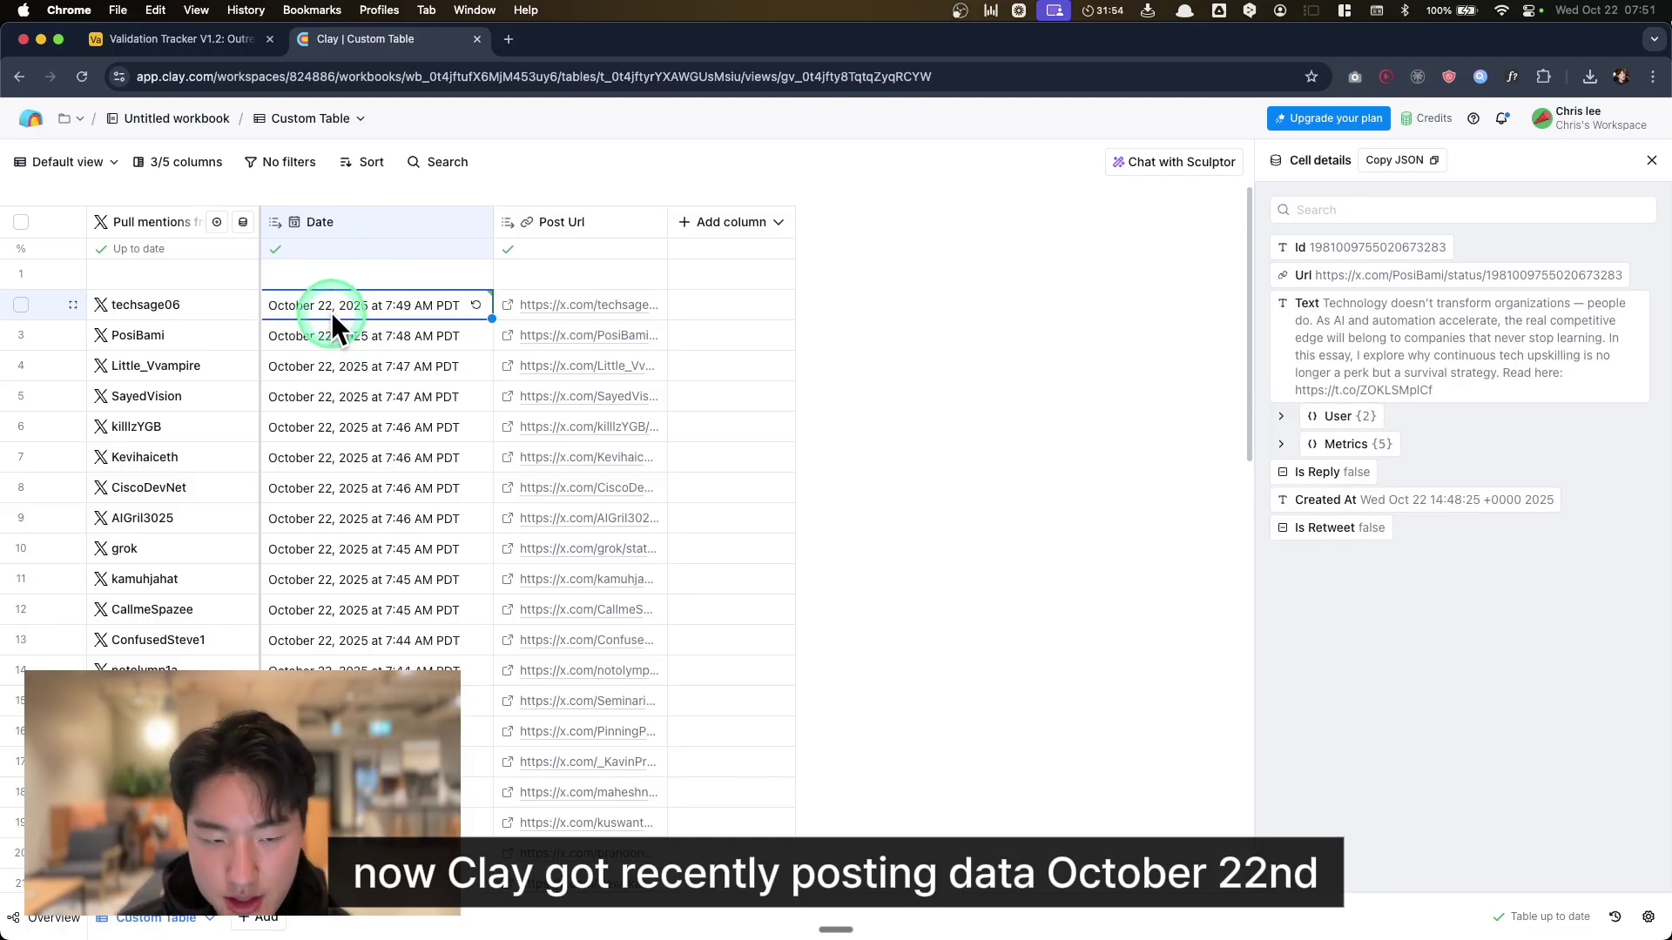
pyautogui.click(394, 310)
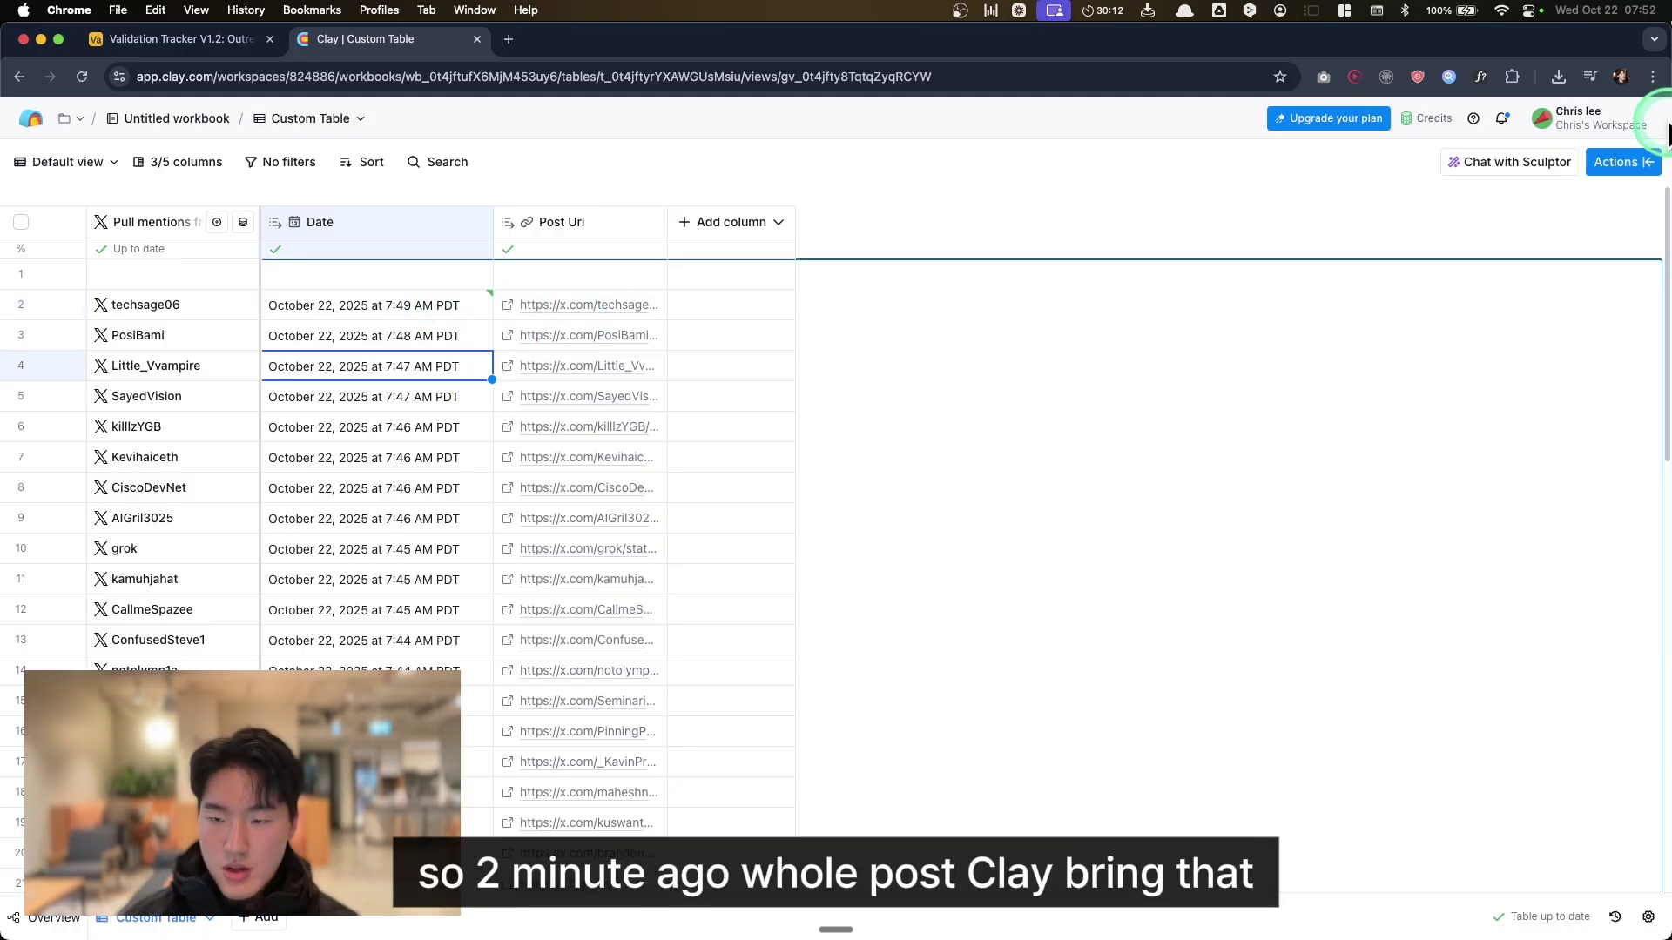
# Add the X 'Enrich profile details' action using the posters' handle column as input
pyautogui.click(1622, 164)
pyautogui.click(1376, 204)
pyautogui.write('x')
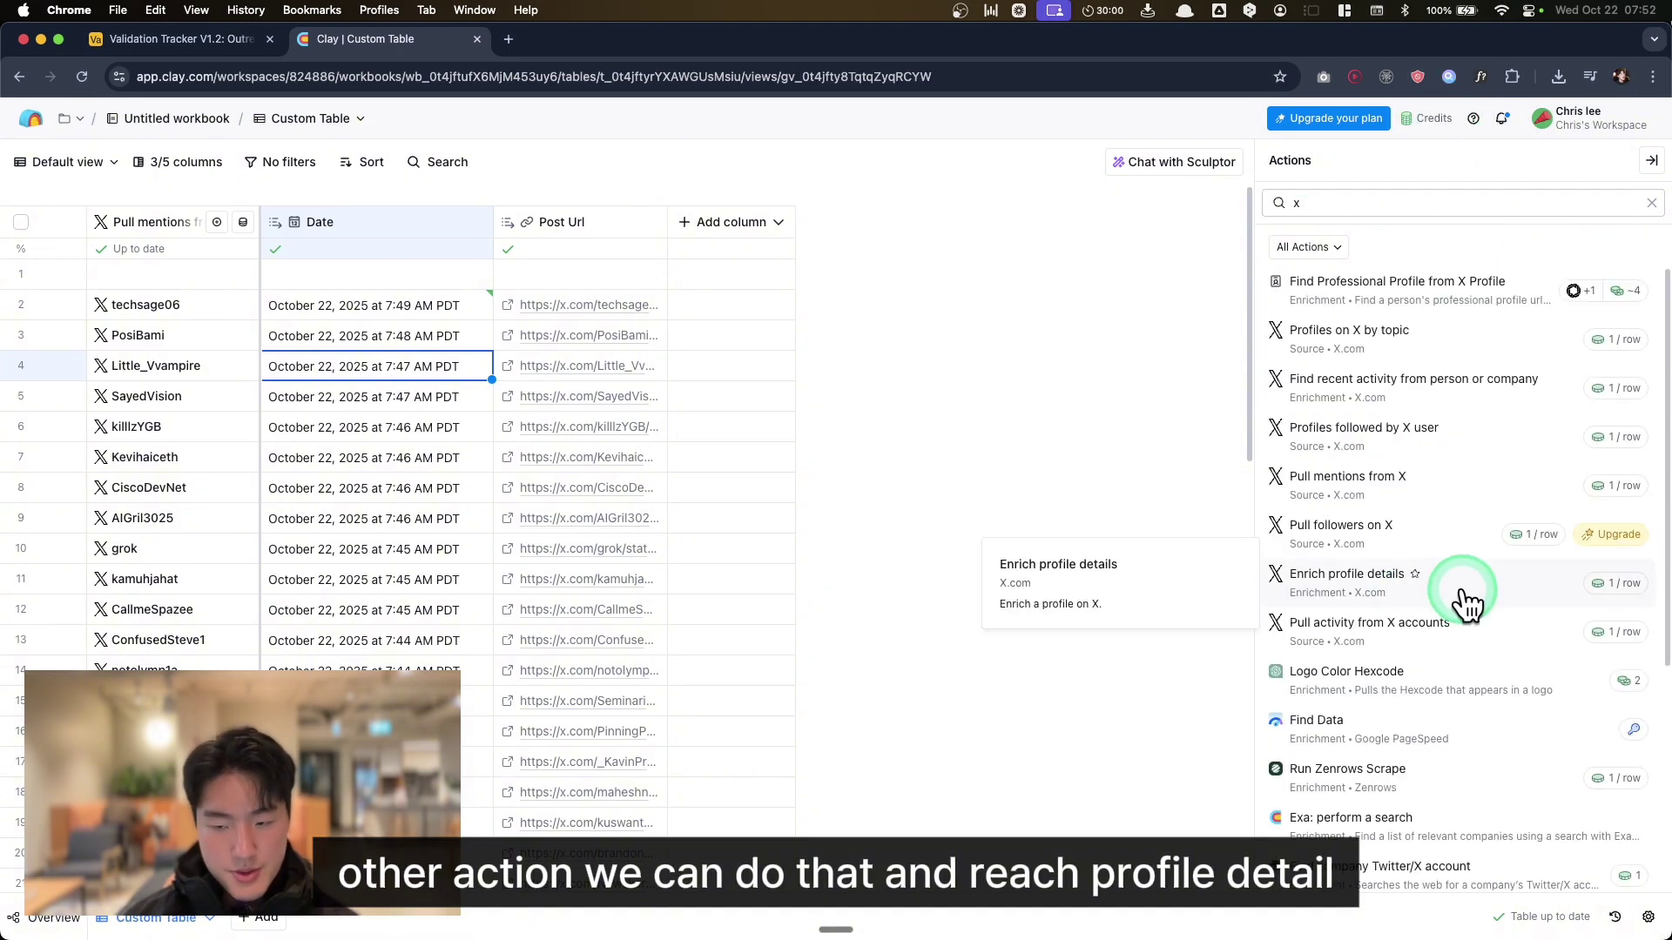
pyautogui.click(1469, 600)
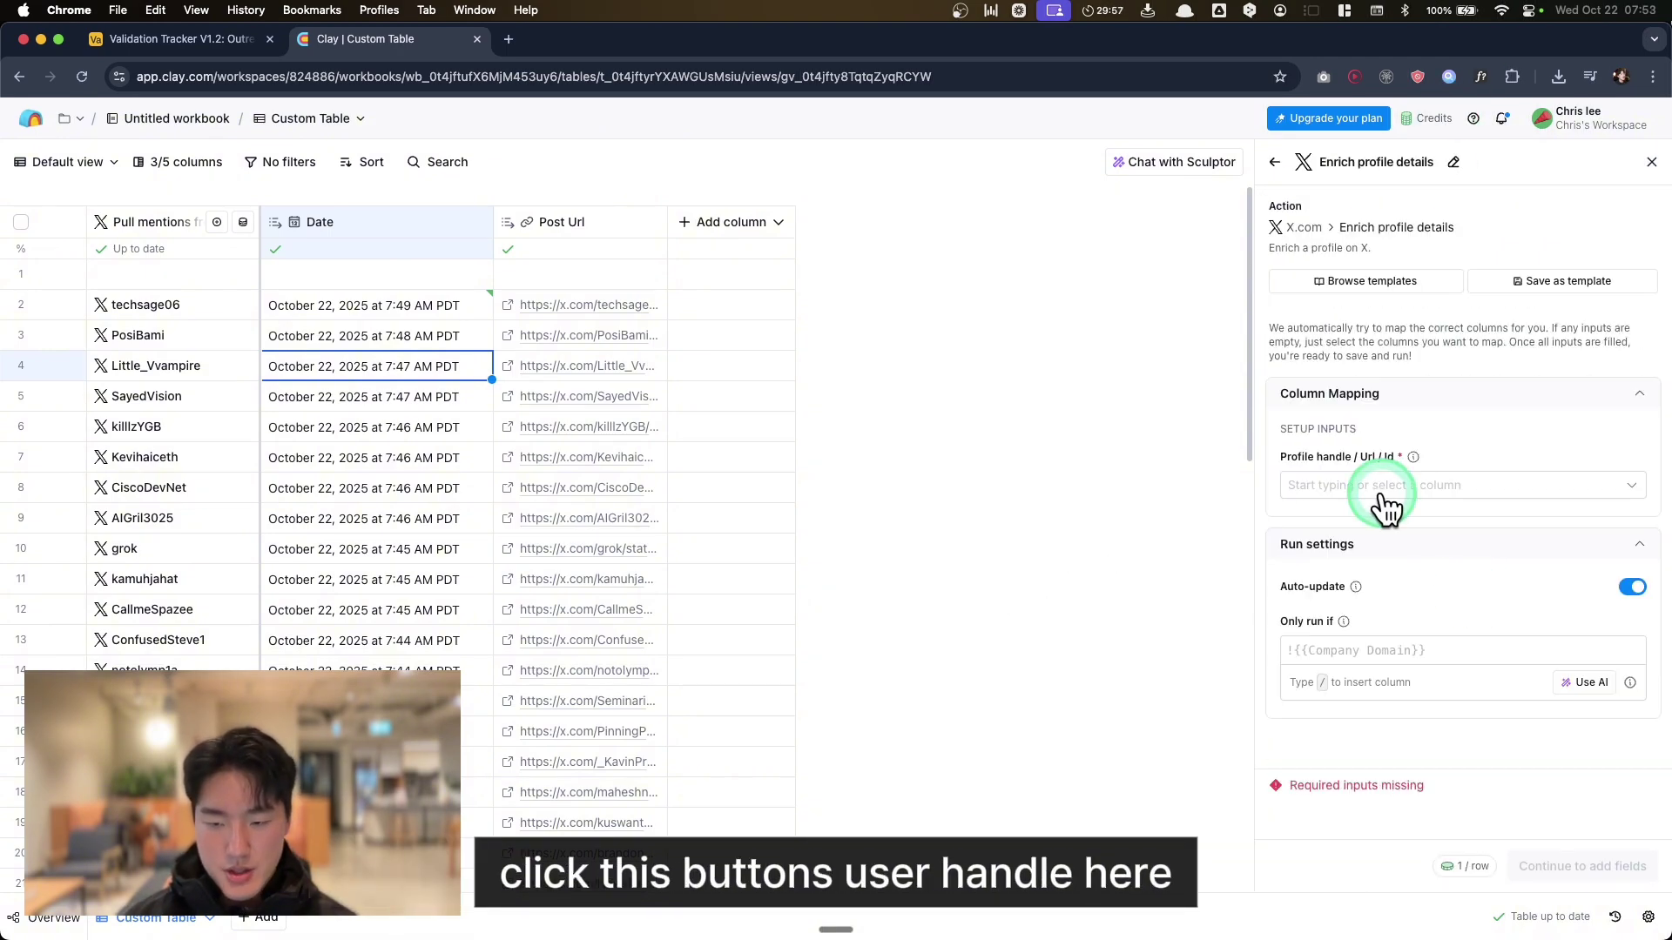
pyautogui.click(1384, 487)
pyautogui.click(1441, 592)
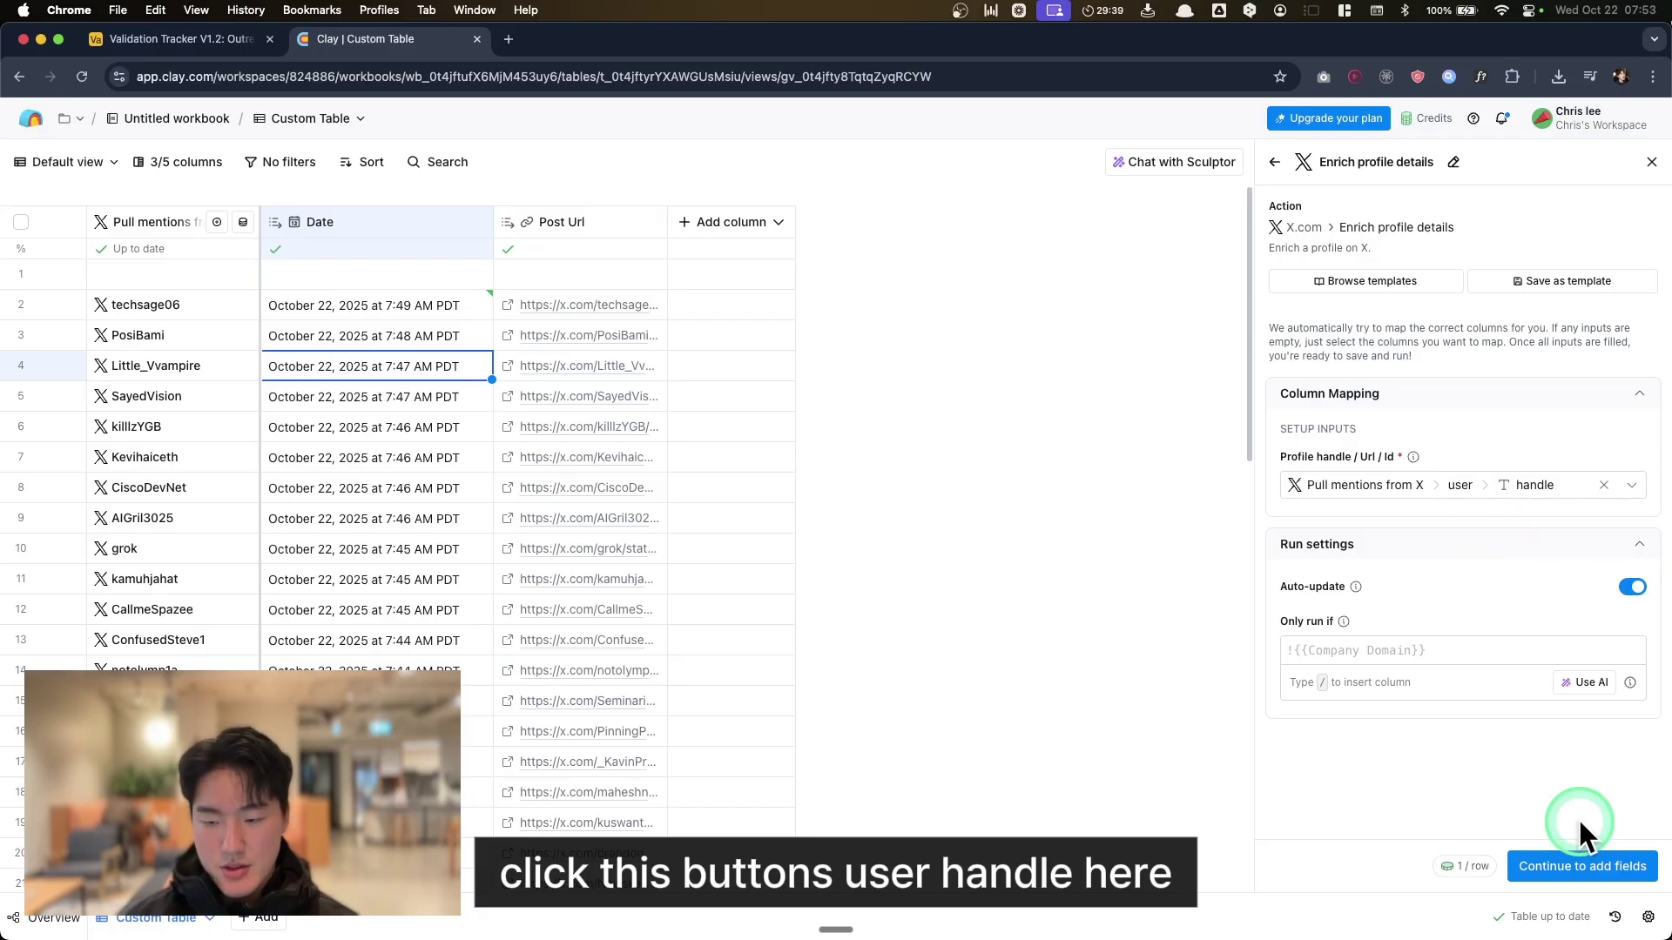
pyautogui.click(1580, 865)
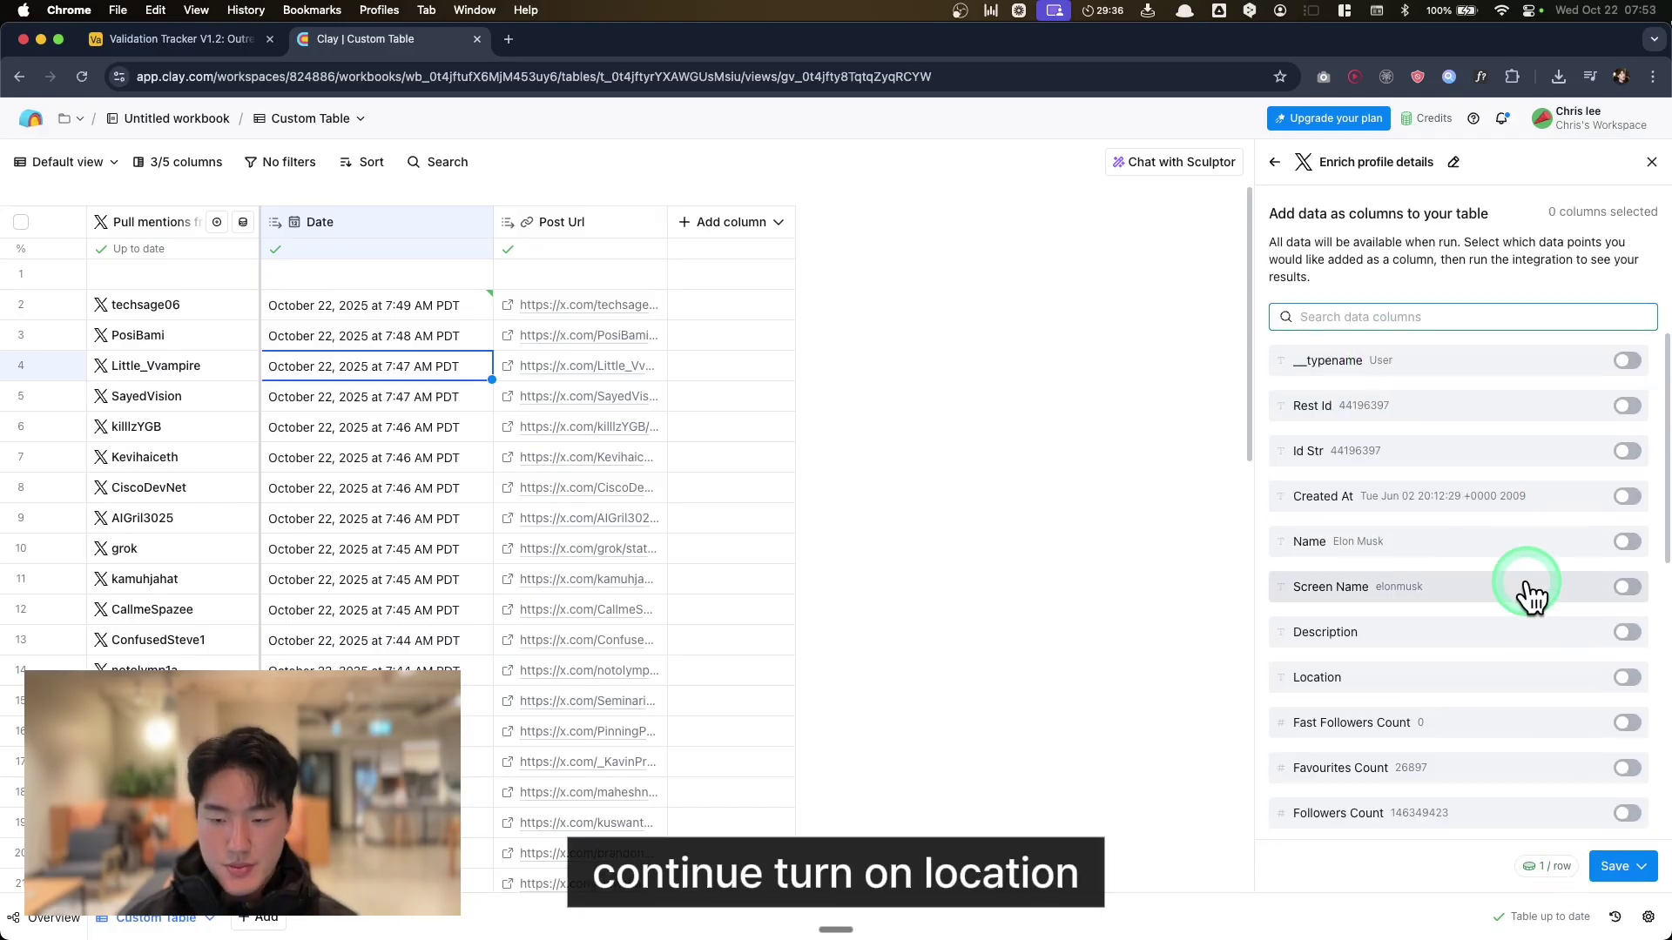
# Output Name, Description, Location, Followers Count and Profile Banner Url columns, then save and run
pyautogui.click(1525, 582)
pyautogui.click(1530, 635)
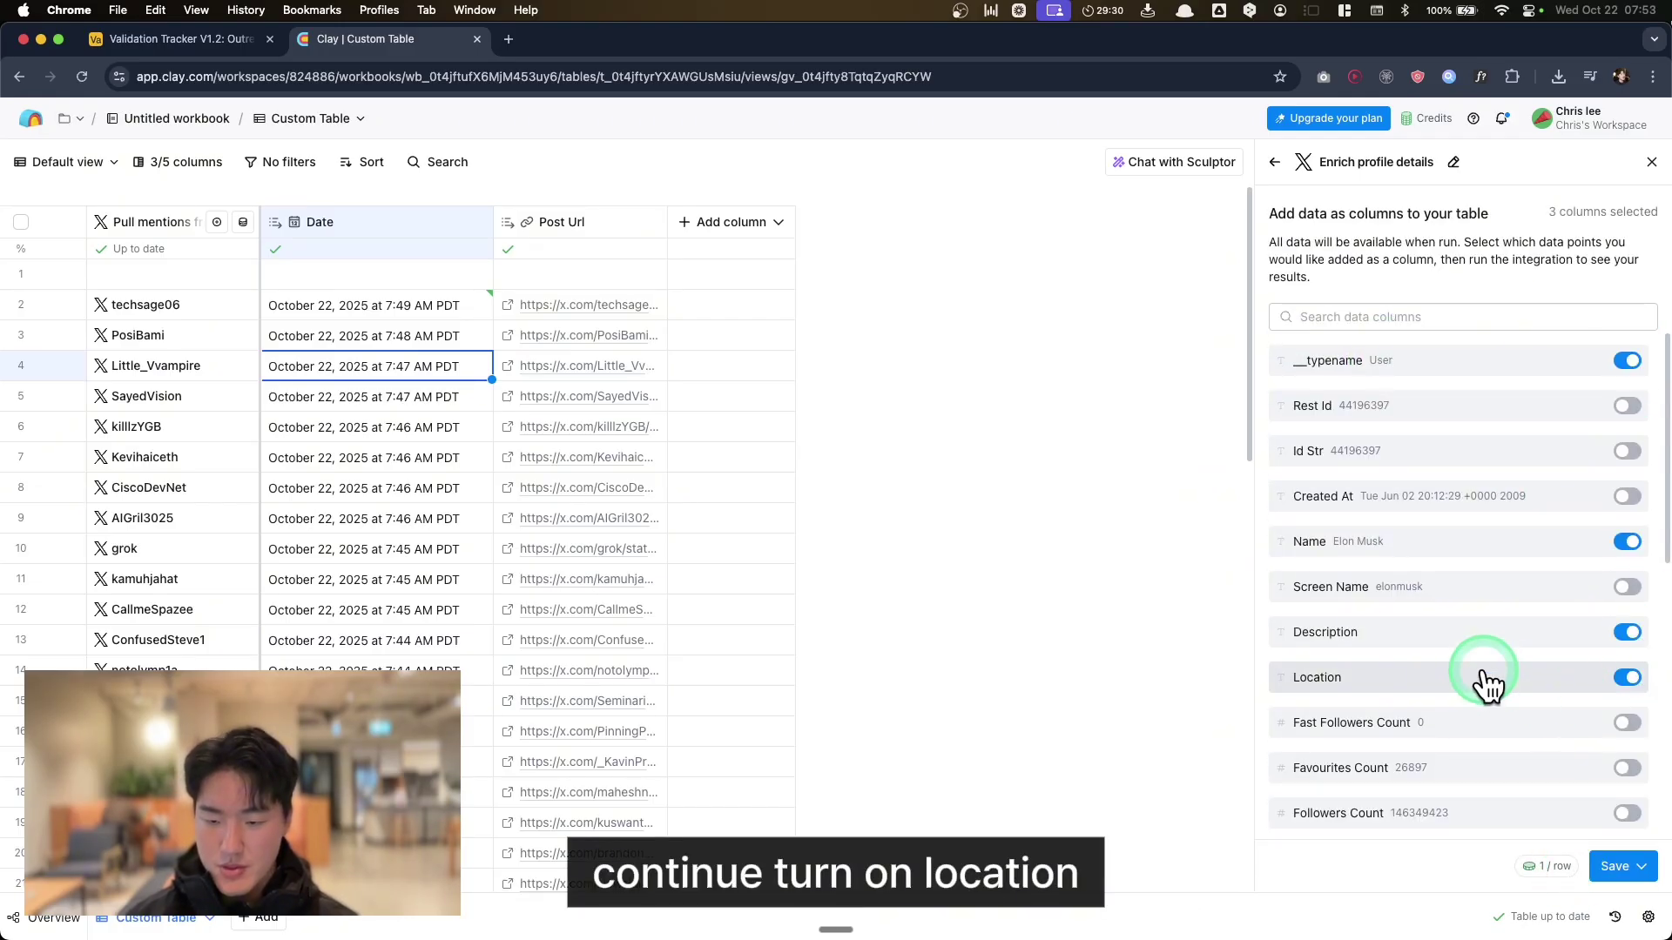
pyautogui.click(1485, 680)
pyautogui.scroll(-3, 1530, 688)
pyautogui.click(1621, 679)
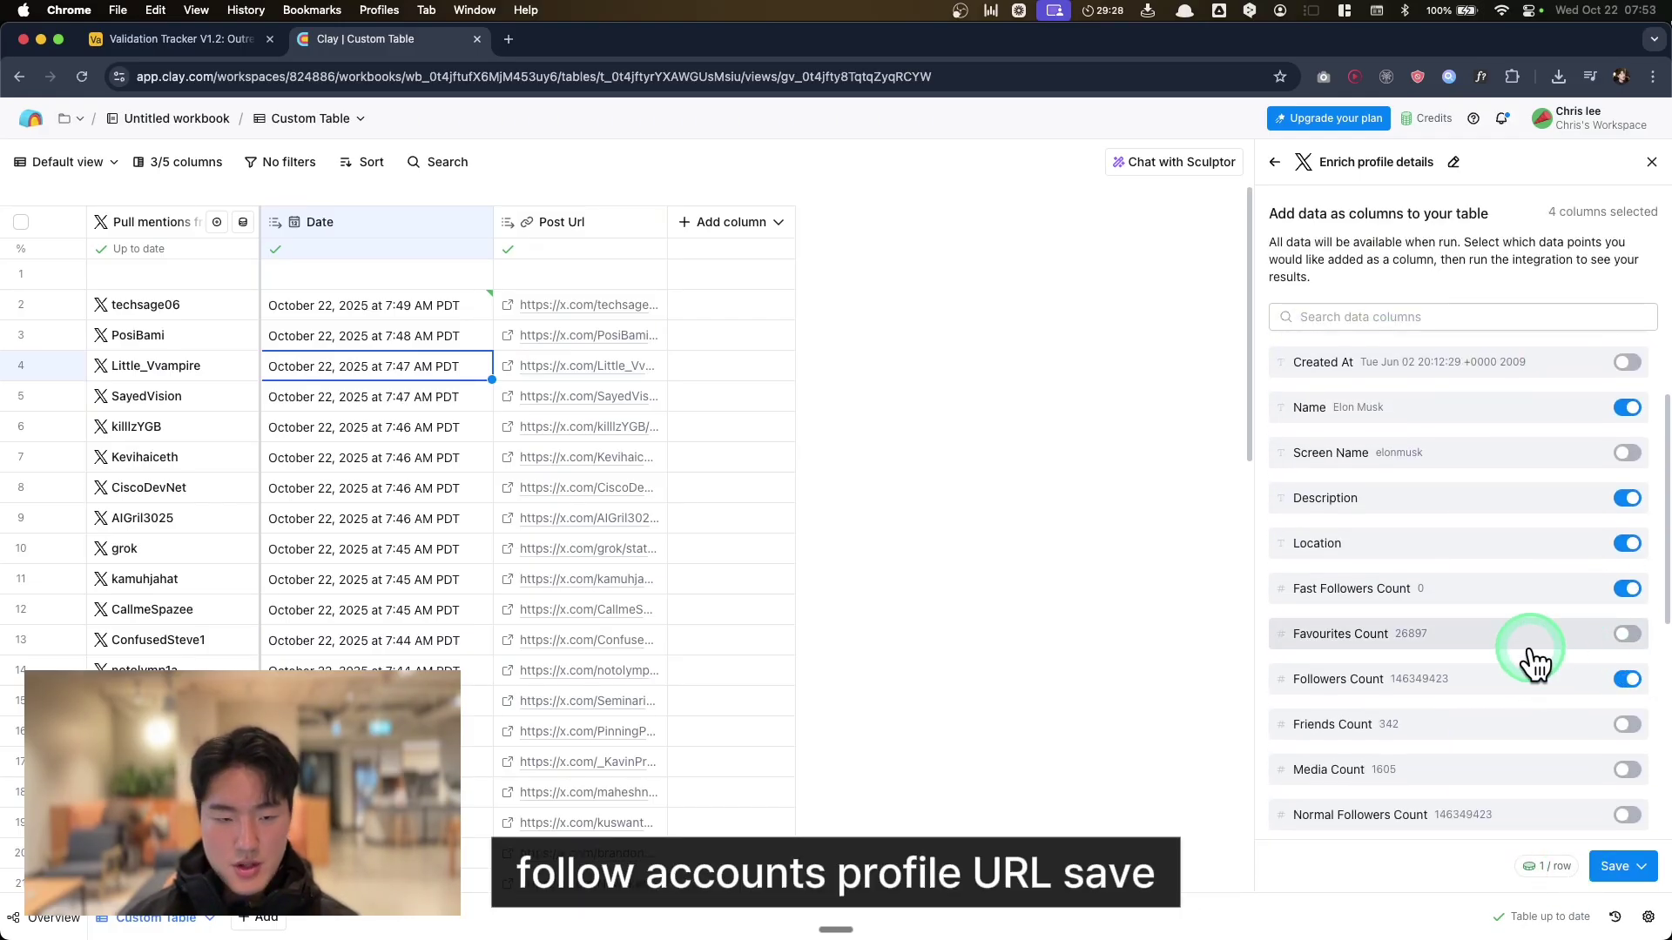
pyautogui.scroll(-3, 1533, 664)
pyautogui.click(1626, 570)
pyautogui.scroll(-3, 1563, 677)
pyautogui.click(1641, 866)
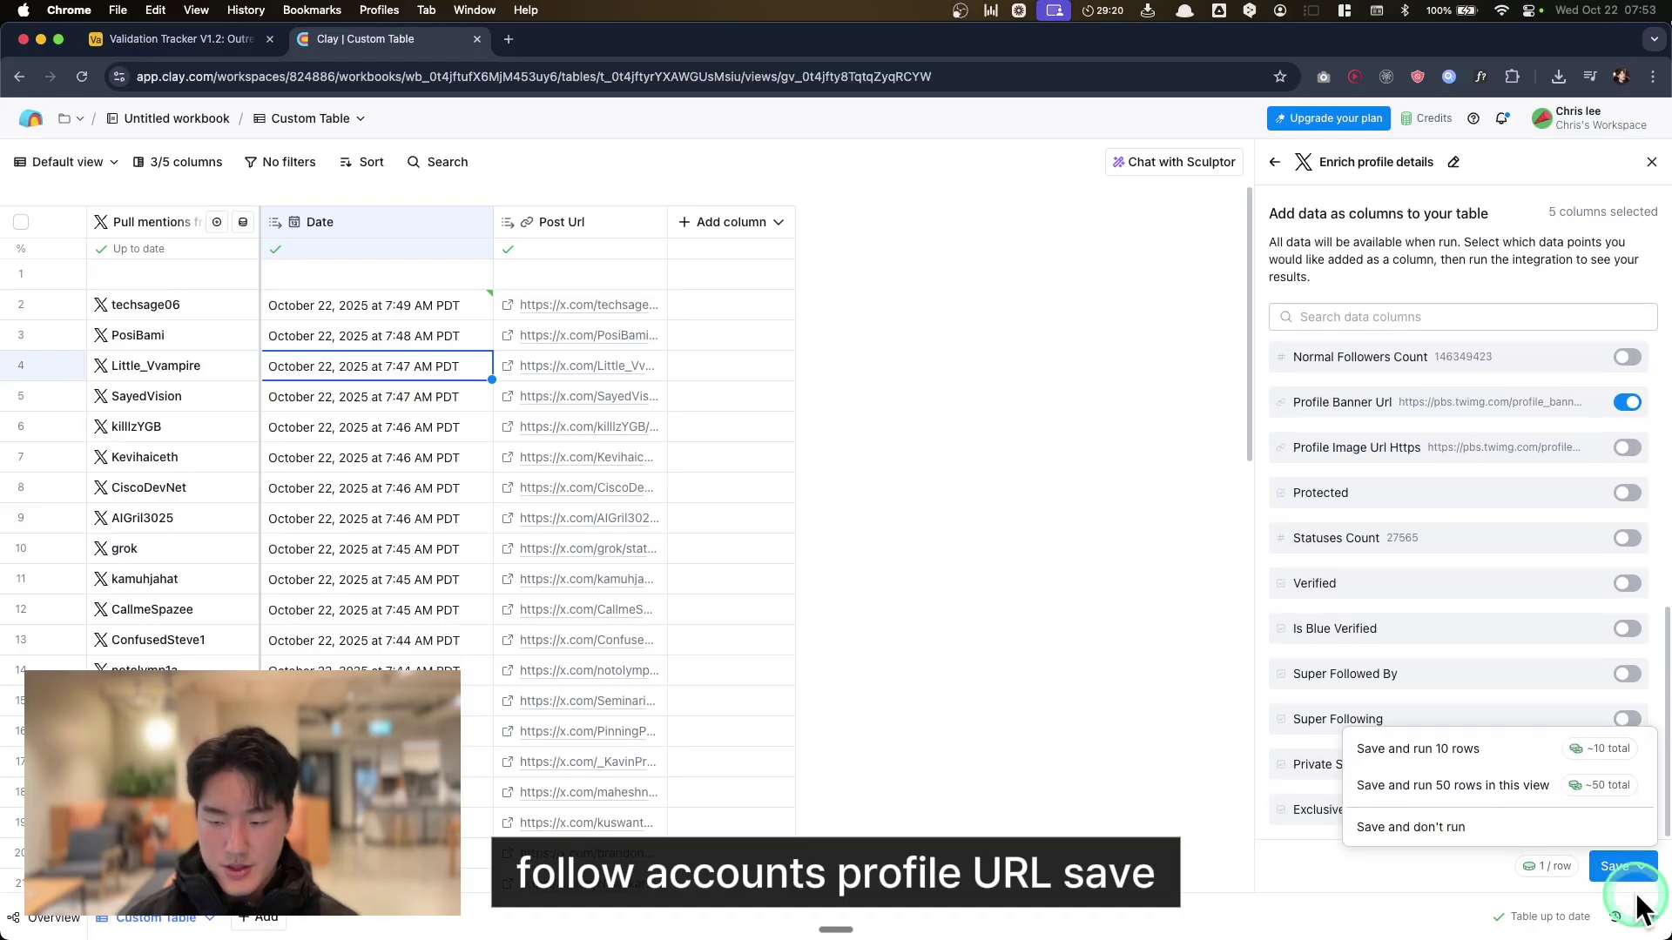
pyautogui.click(1612, 786)
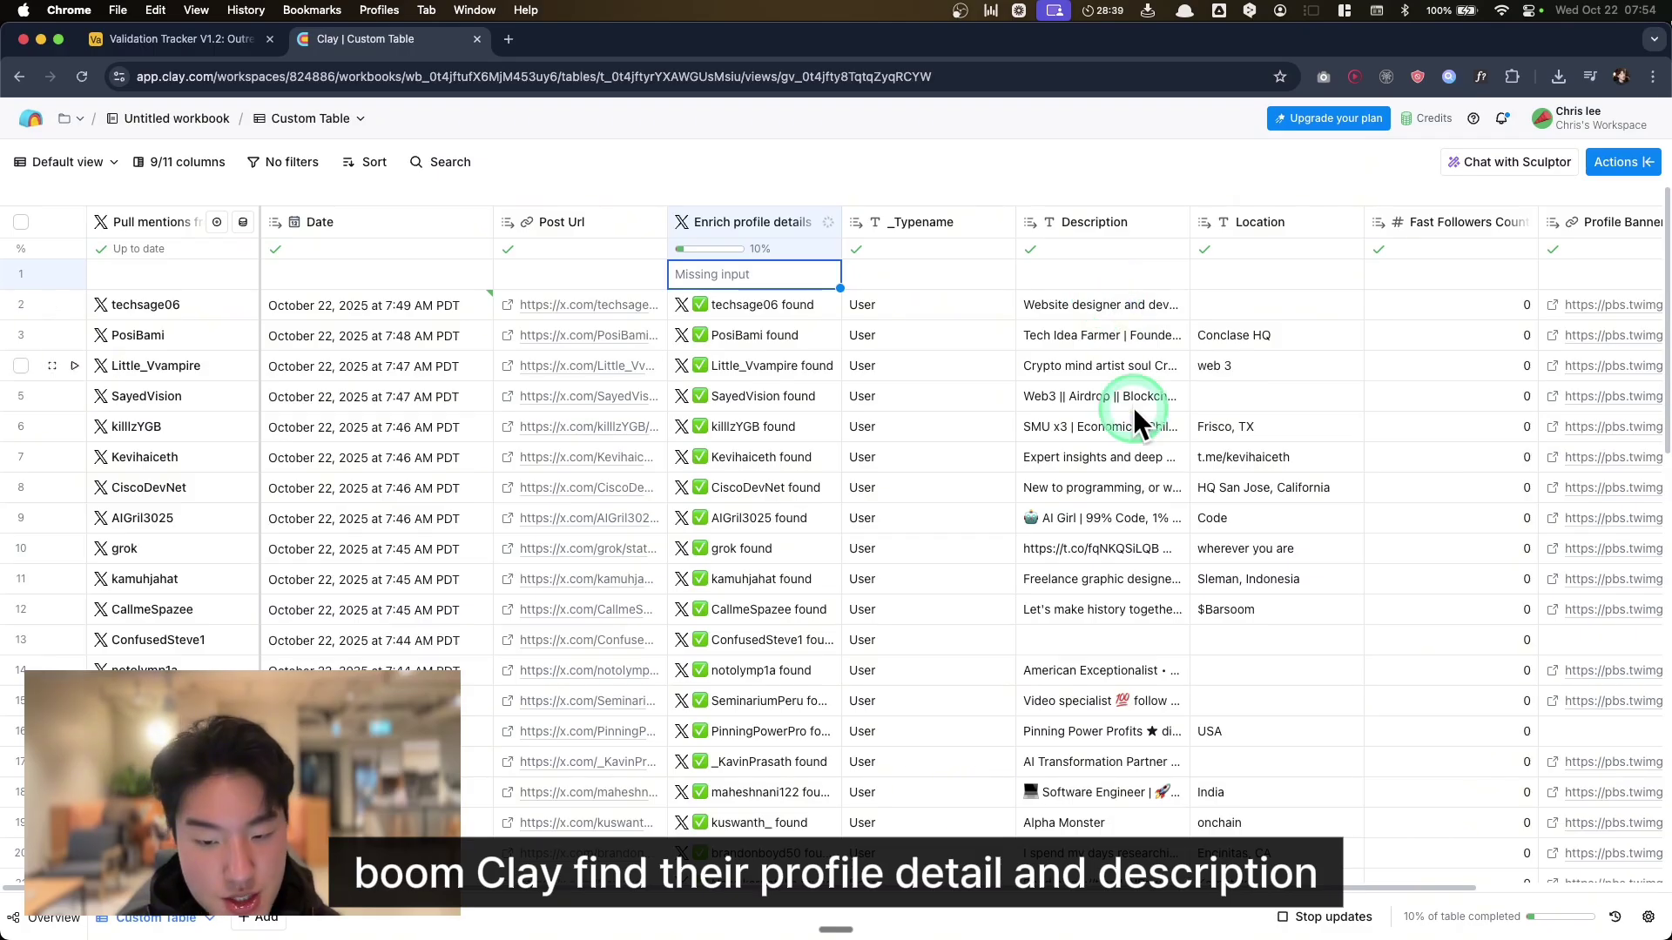
# Review the new enrichment columns and glance at the Airtable Validation Tracker before returning to Clay
pyautogui.hscroll(5, 1376, 406)
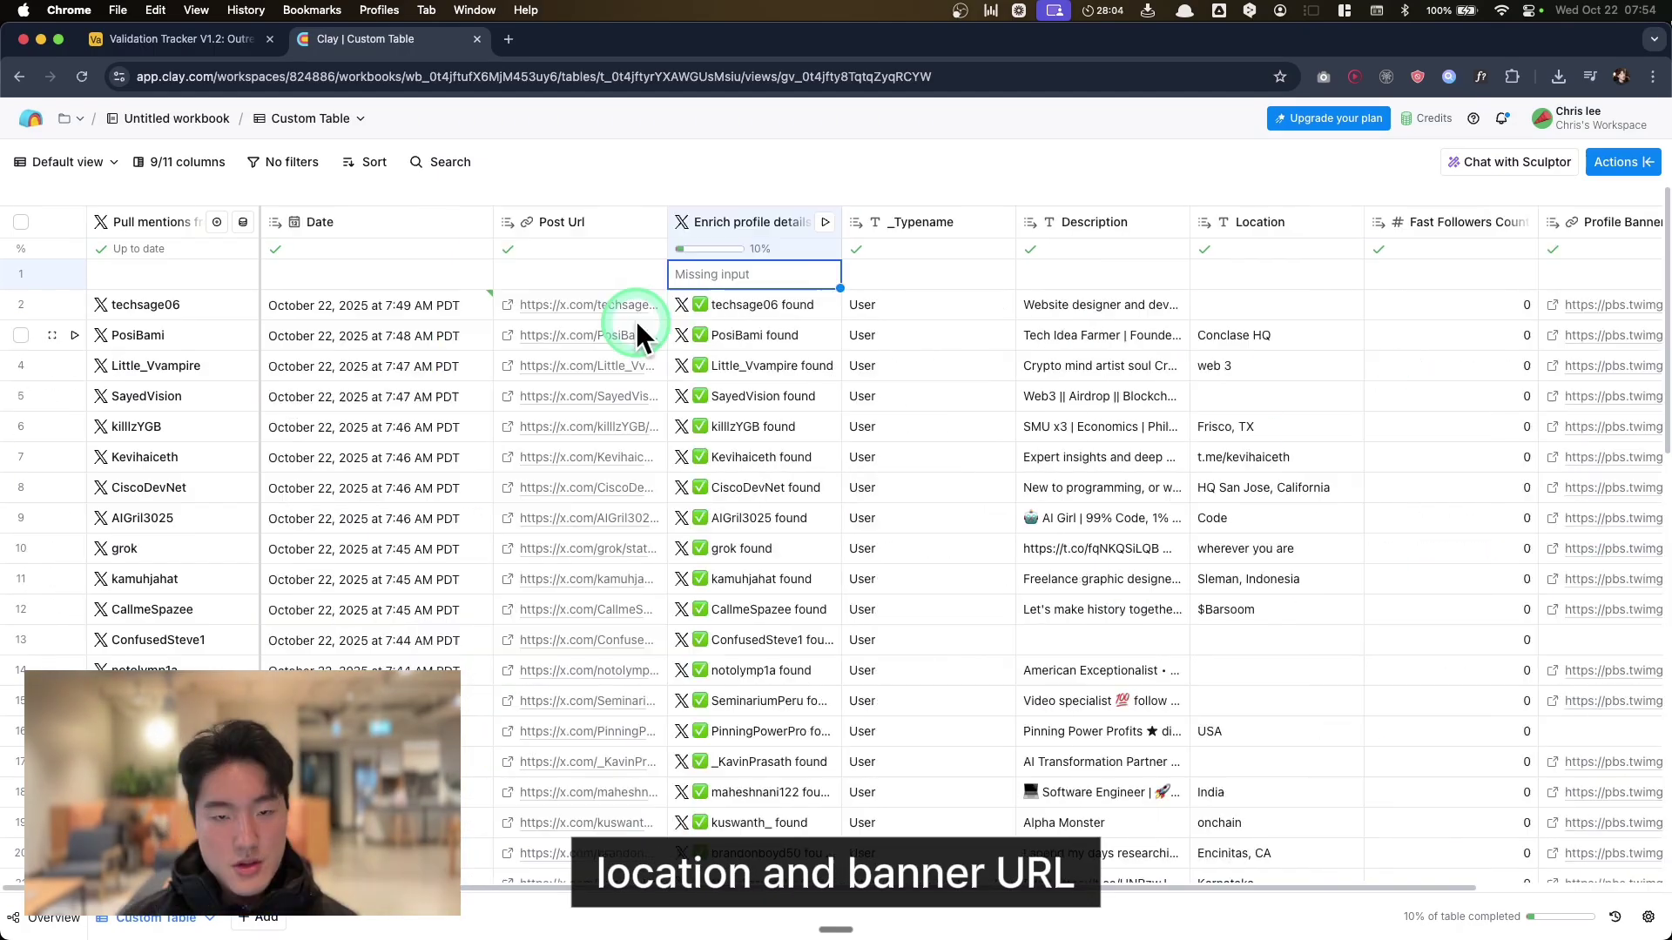
pyautogui.click(157, 41)
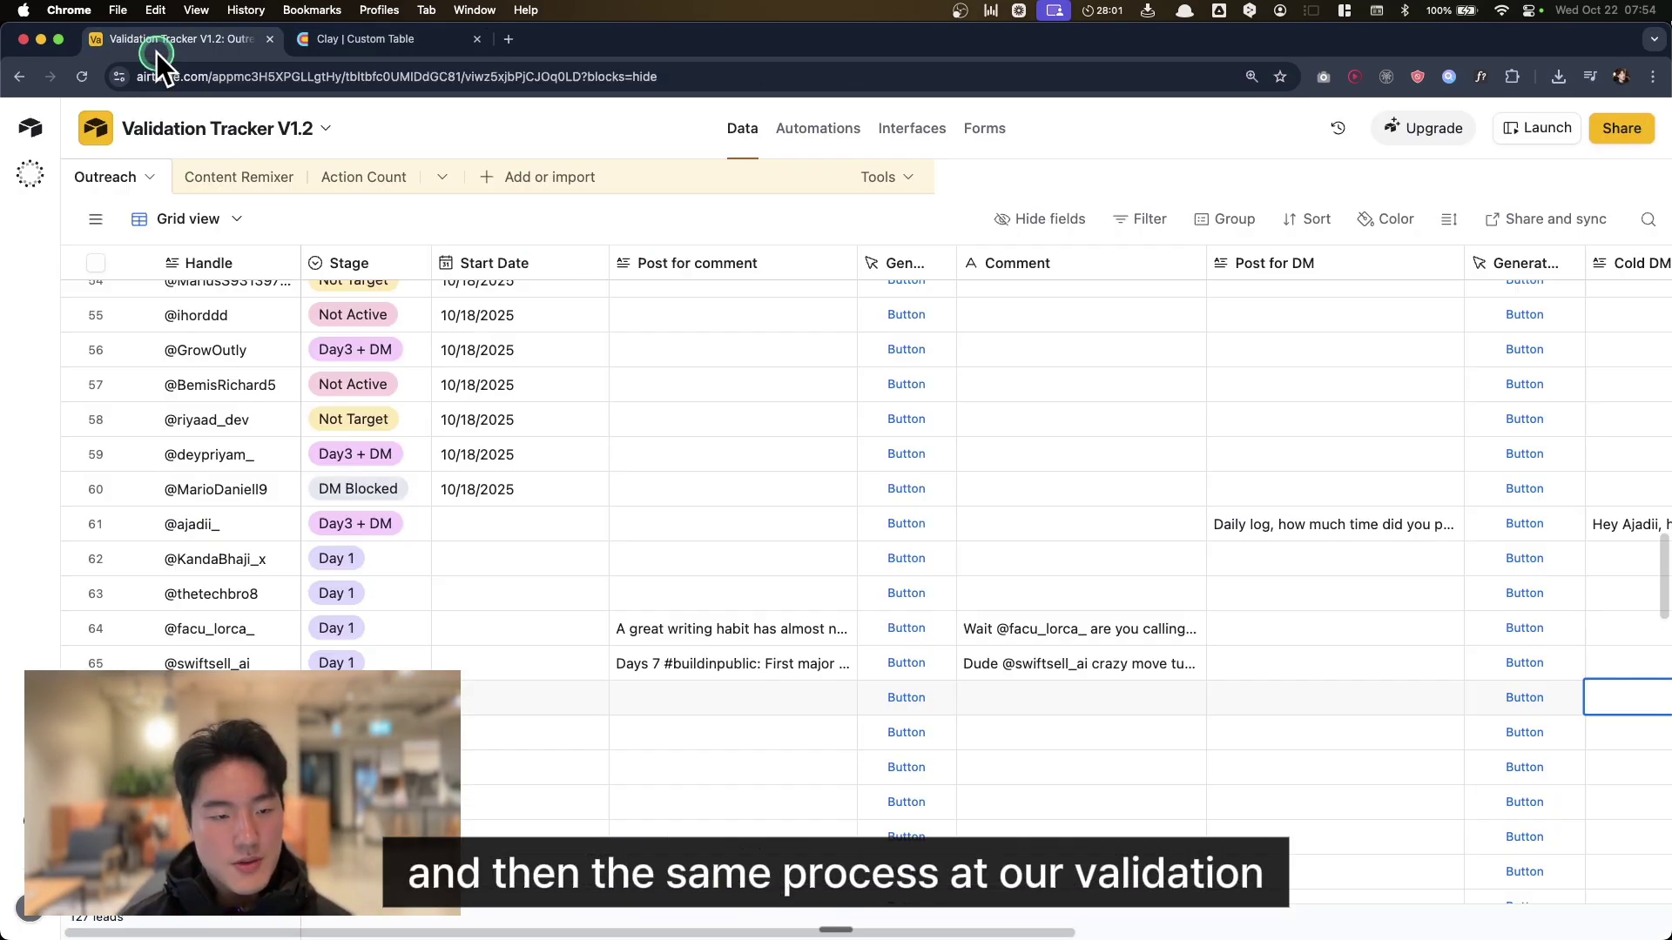
pyautogui.click(345, 55)
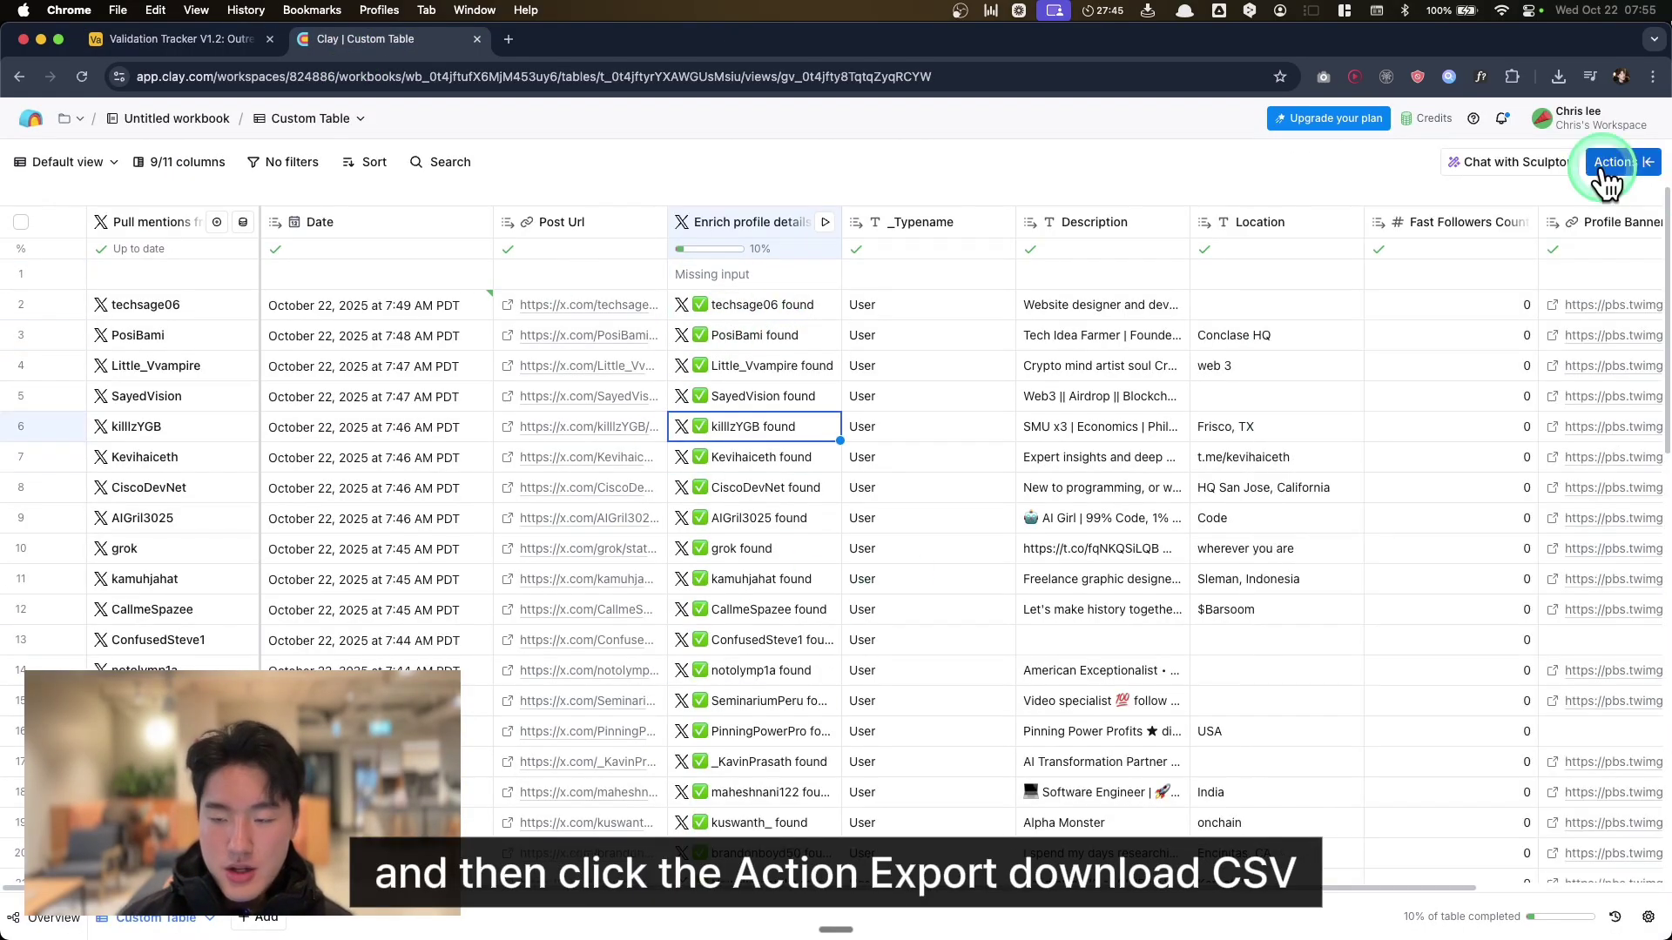
# Download the enriched Clay table as a CSV and preview the file with Quick Look
pyautogui.click(1603, 163)
pyautogui.click(1614, 258)
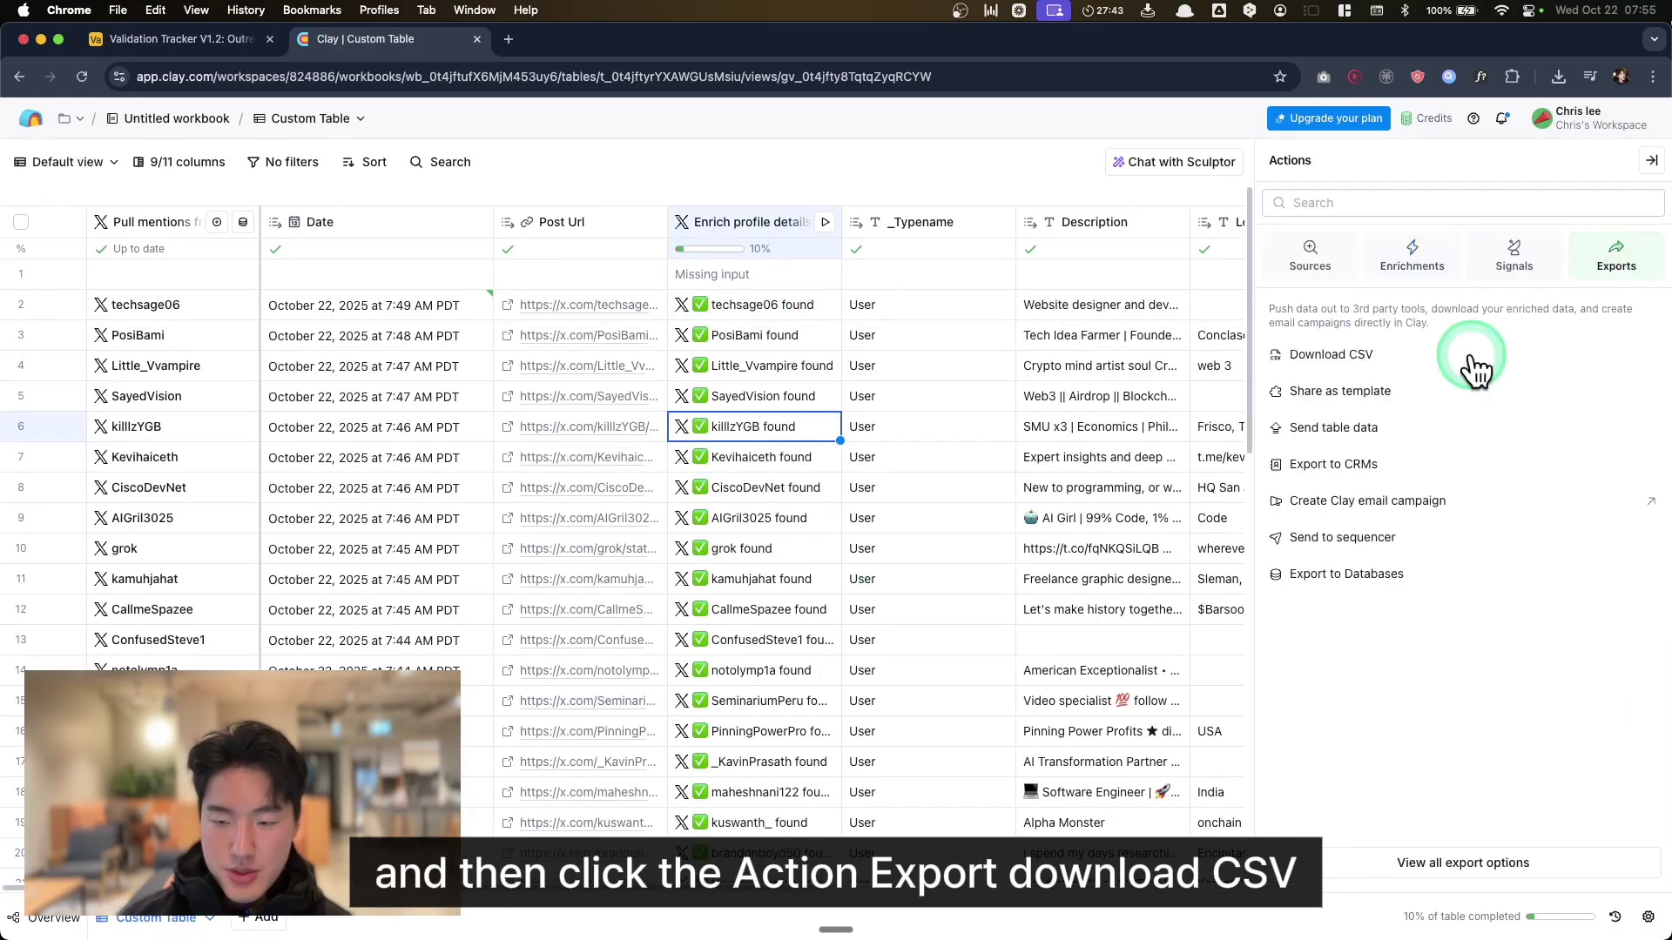
pyautogui.click(1489, 368)
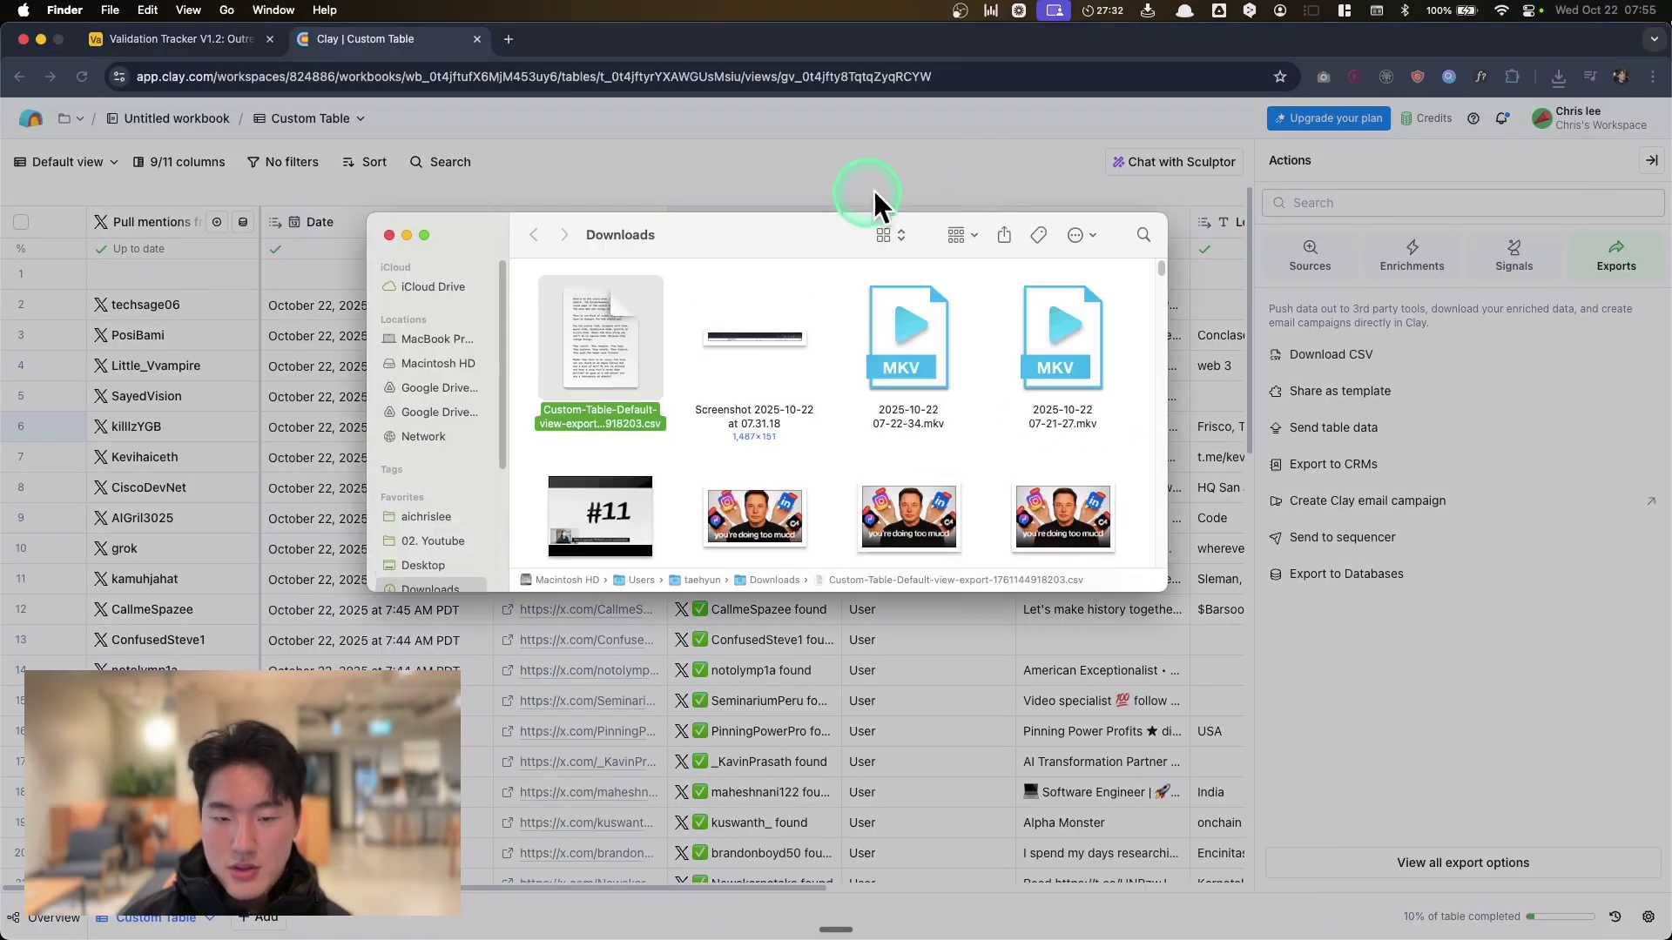
pyautogui.press('space')
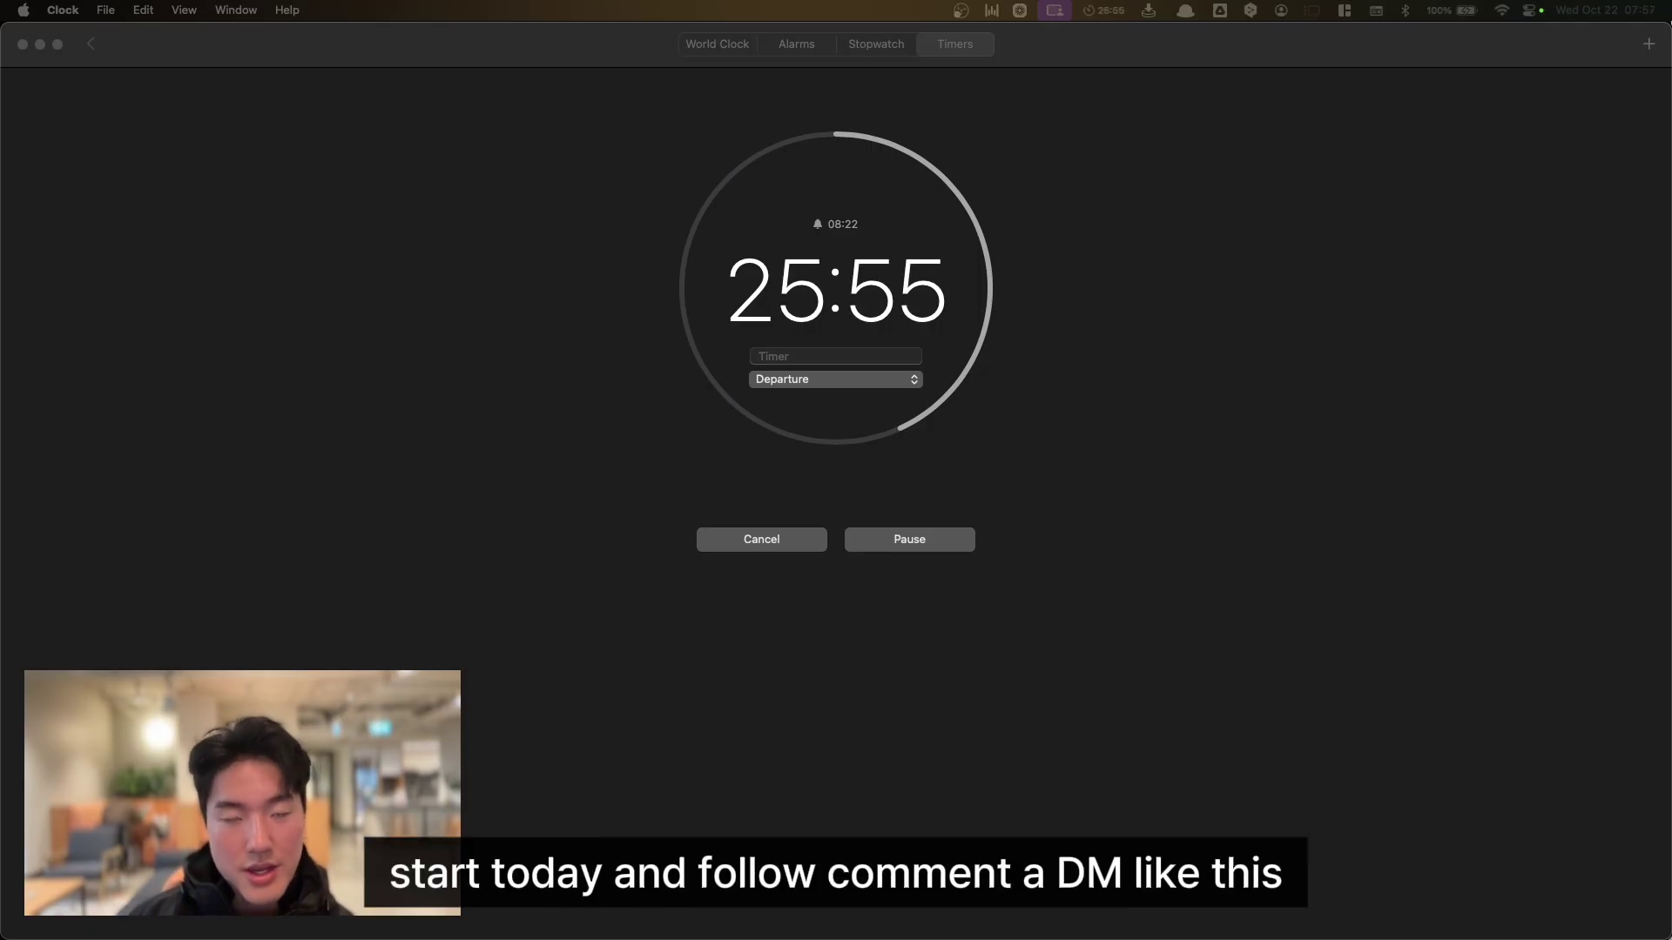
pyautogui.click(1253, 559)
pyautogui.press('super+Tab')
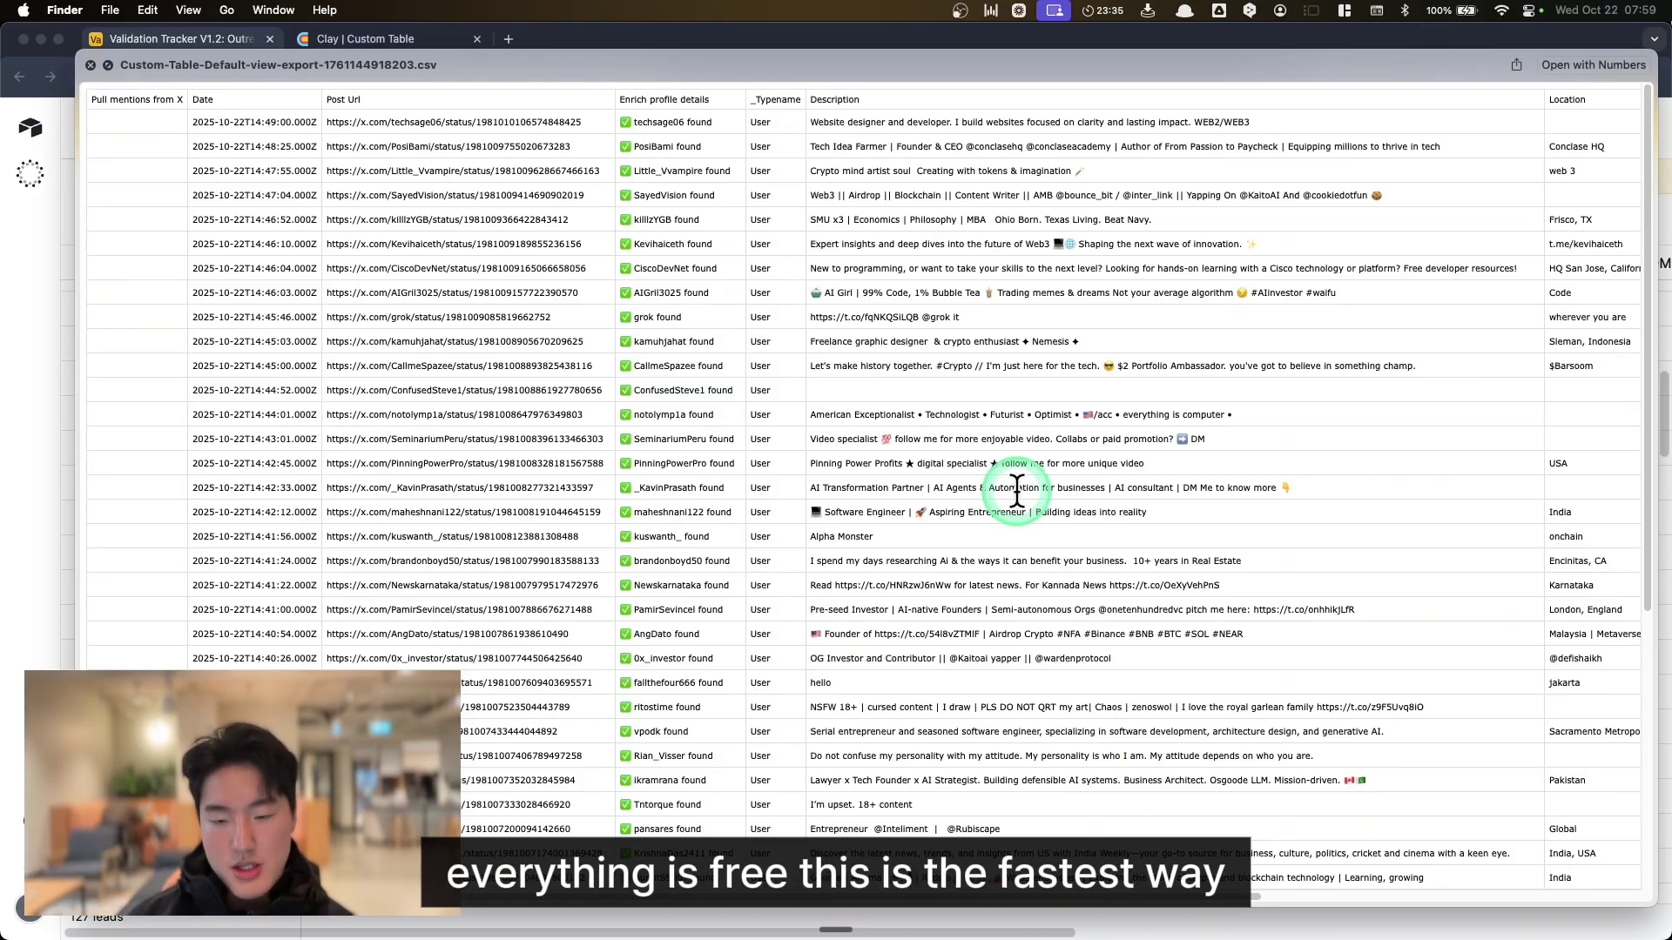
# Highlight and then clear blocks of leads and descriptions in the CSV preview
pyautogui.moveTo(1015, 489); pyautogui.dragTo(597, 328)
pyautogui.click(248, 146)
pyautogui.moveTo(248, 145); pyautogui.dragTo(795, 437)
pyautogui.click(1101, 509)
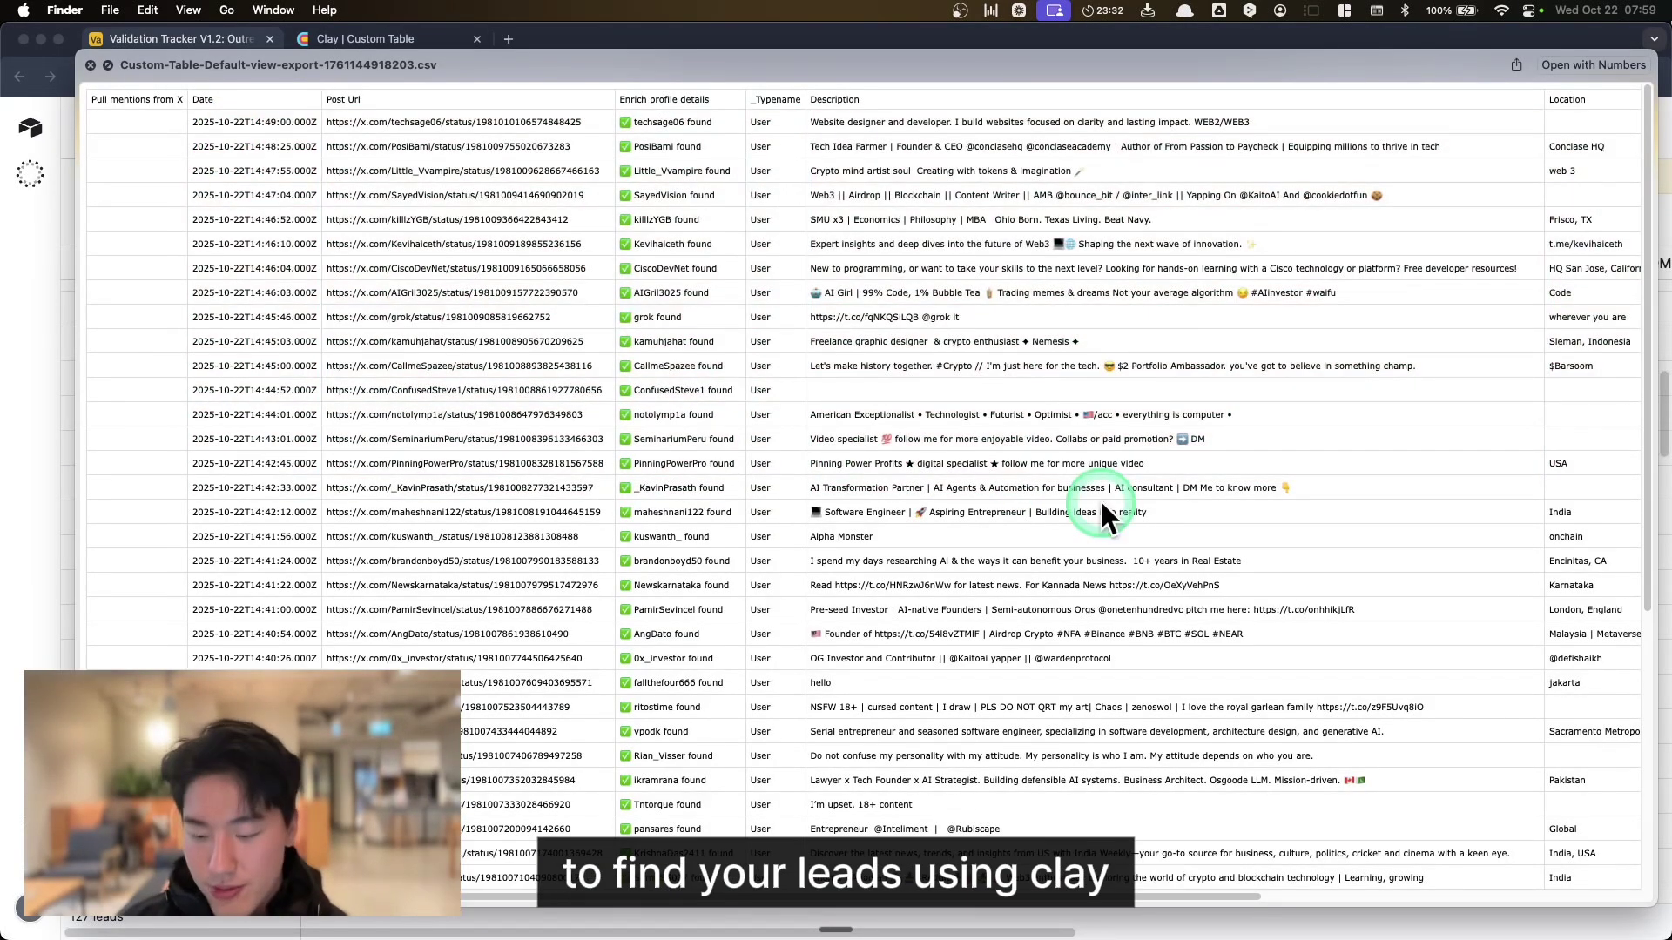